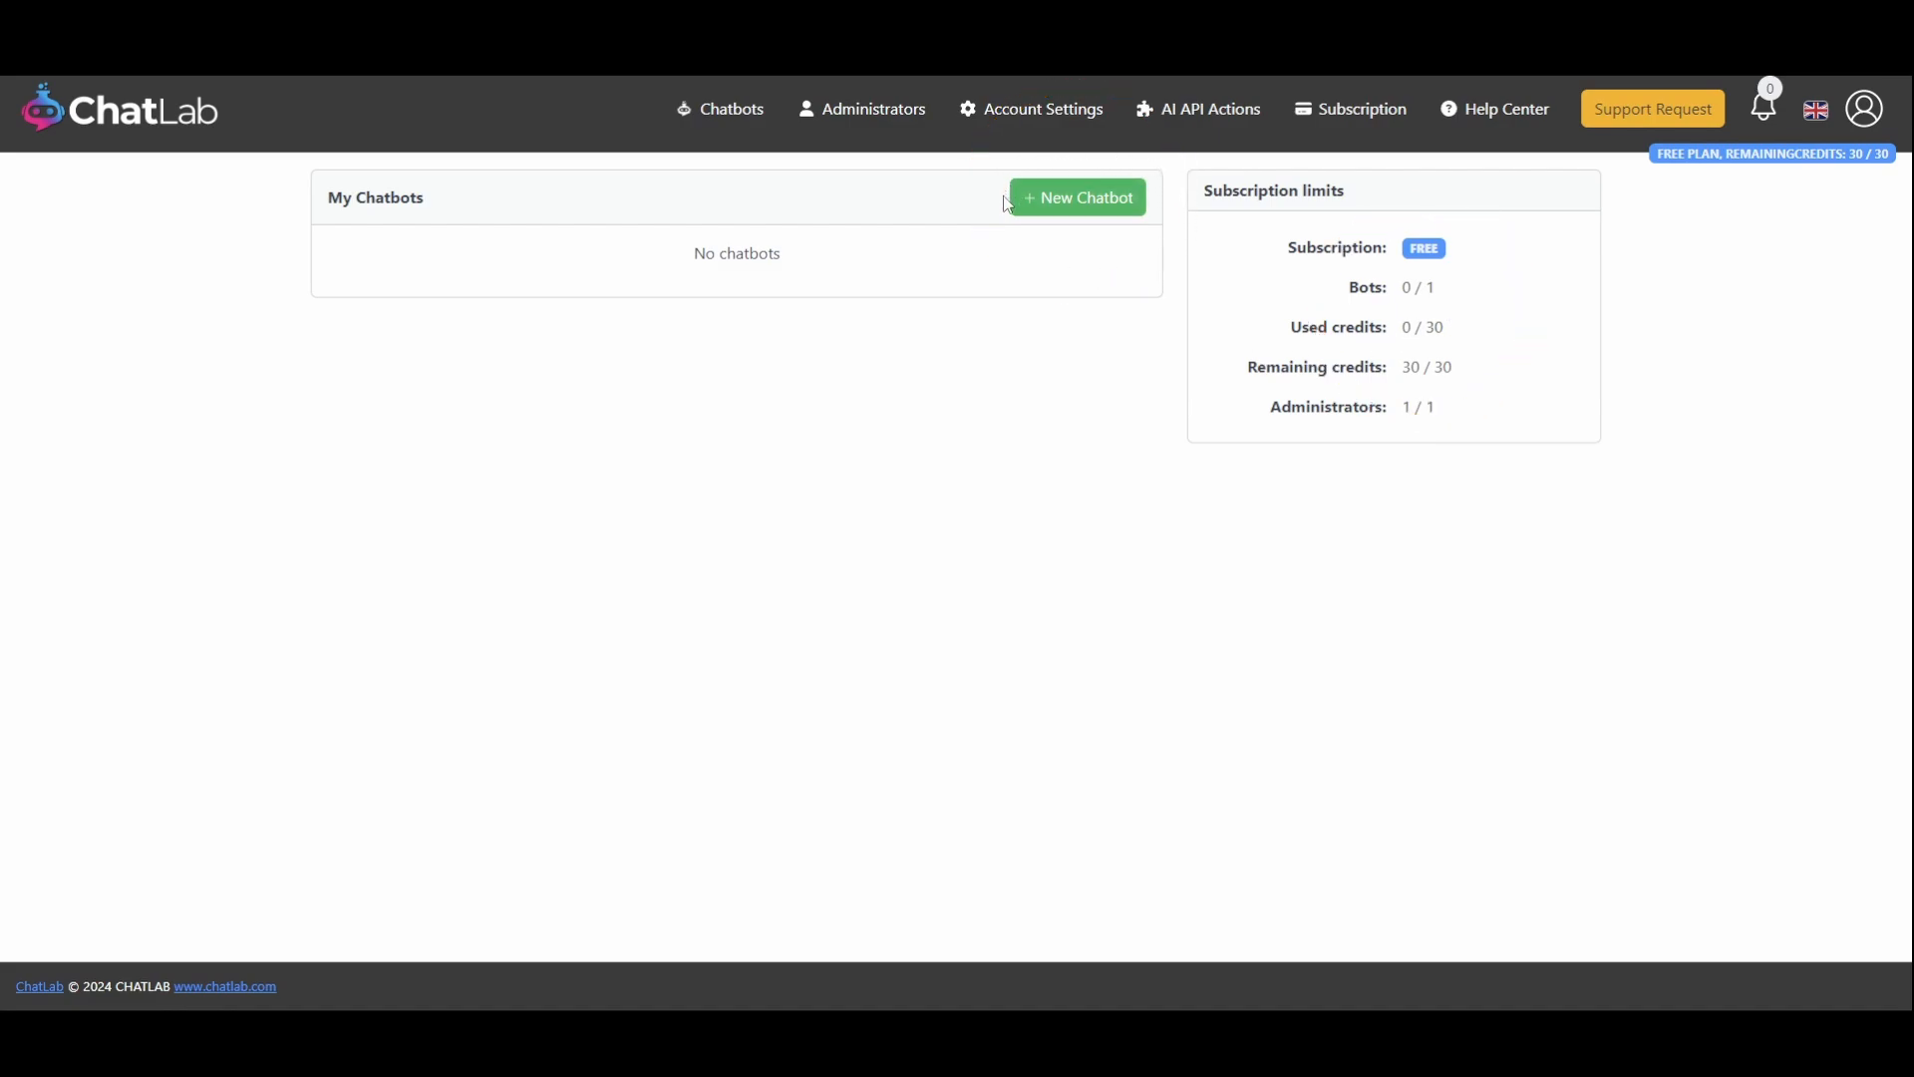
Create a new chatbot named CCTut Chatbot
left_click(1062, 213)
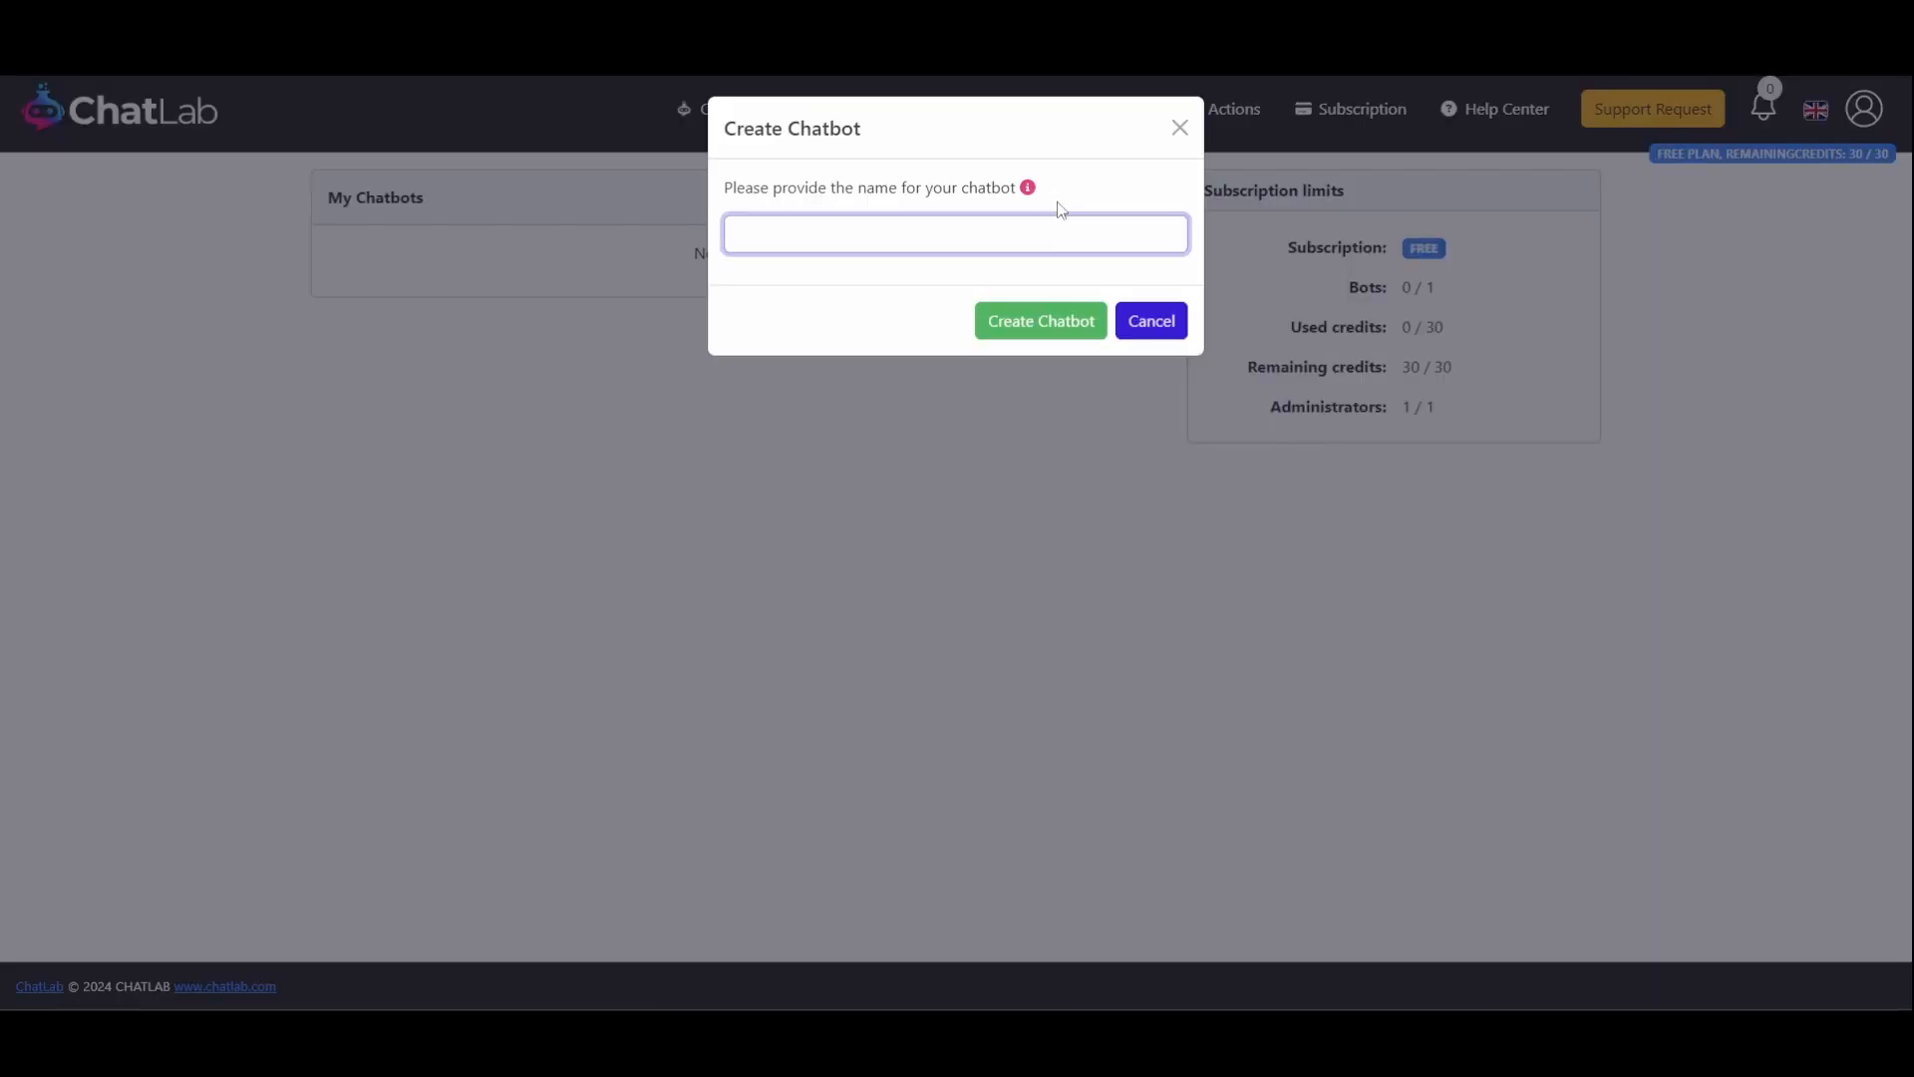
type("CCTut Chatbot")
left_click(1083, 332)
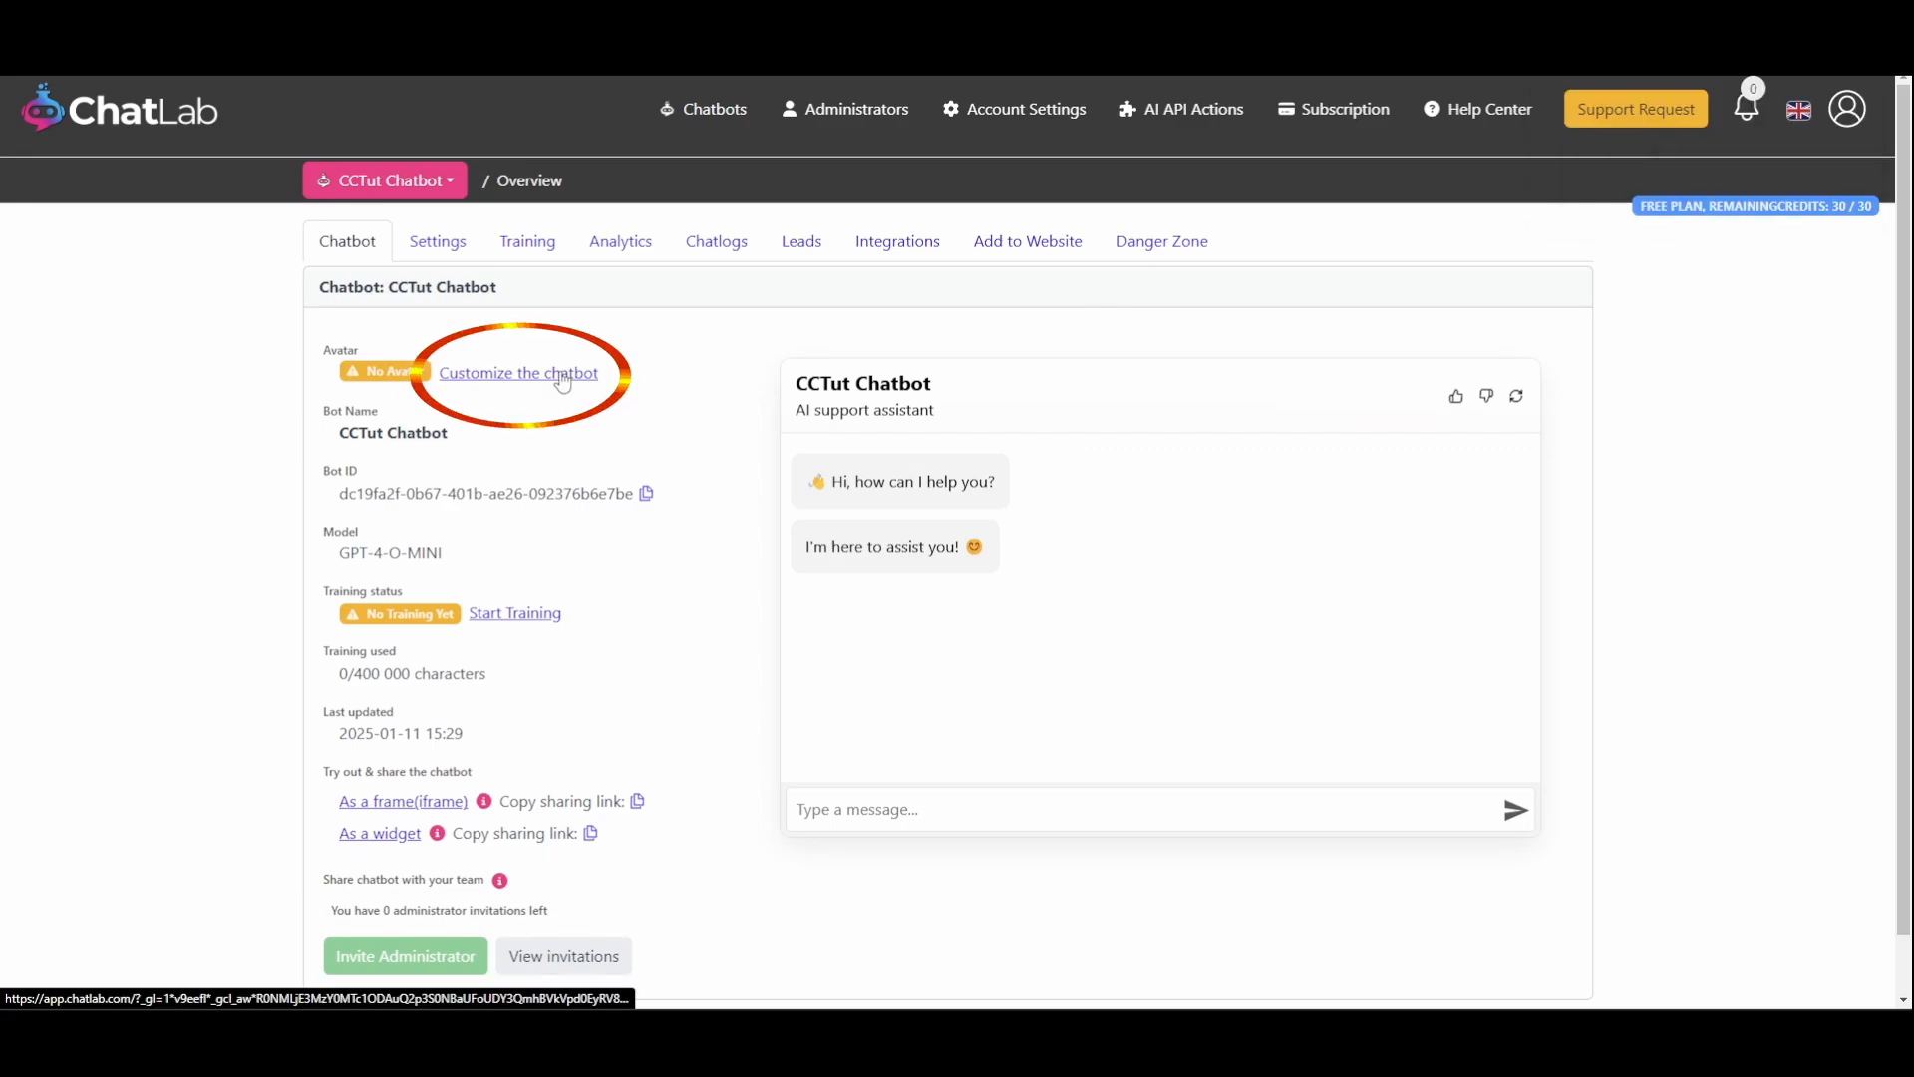
Open the chatbot customization and rename the chatbot to CCTut Customer Service
left_click(519, 373)
double_click(617, 488)
type("Customer S")
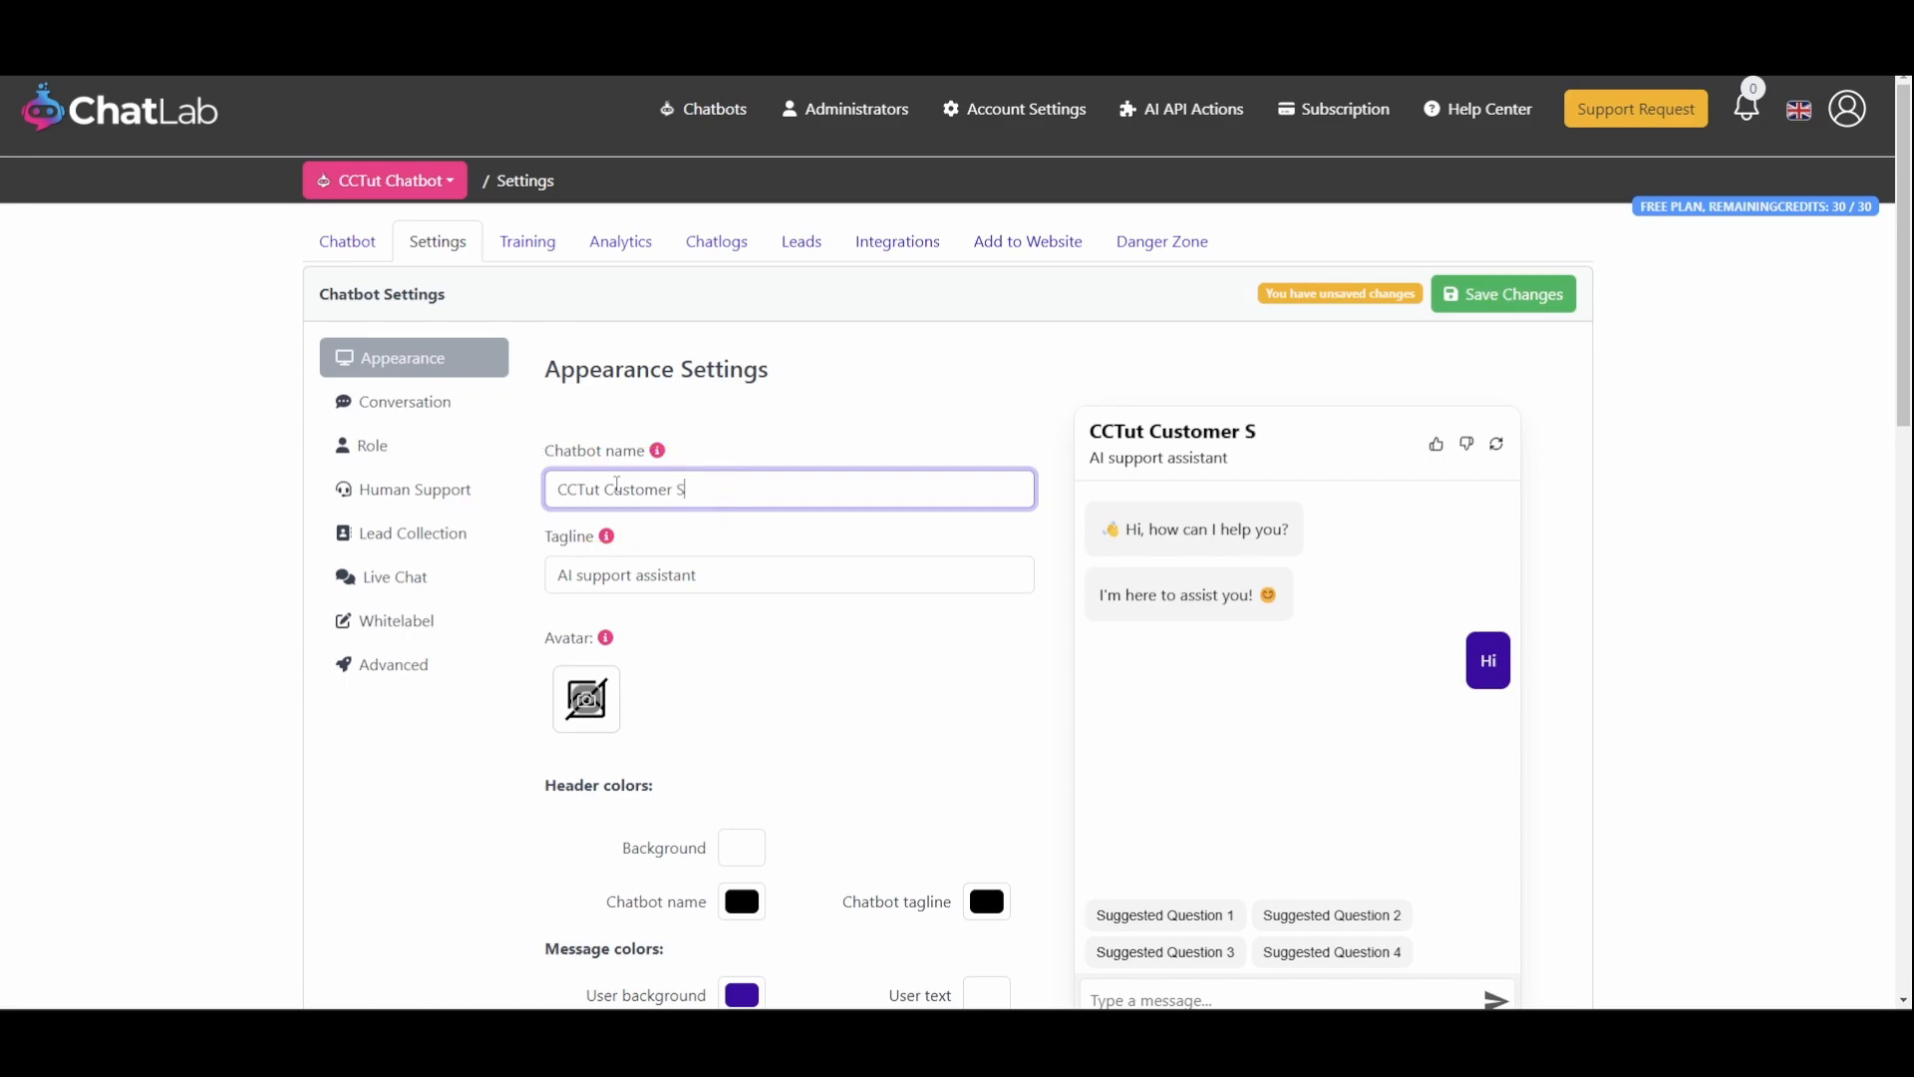
type("ervice")
left_click_drag(1328, 437, 1091, 436)
left_click(1106, 436)
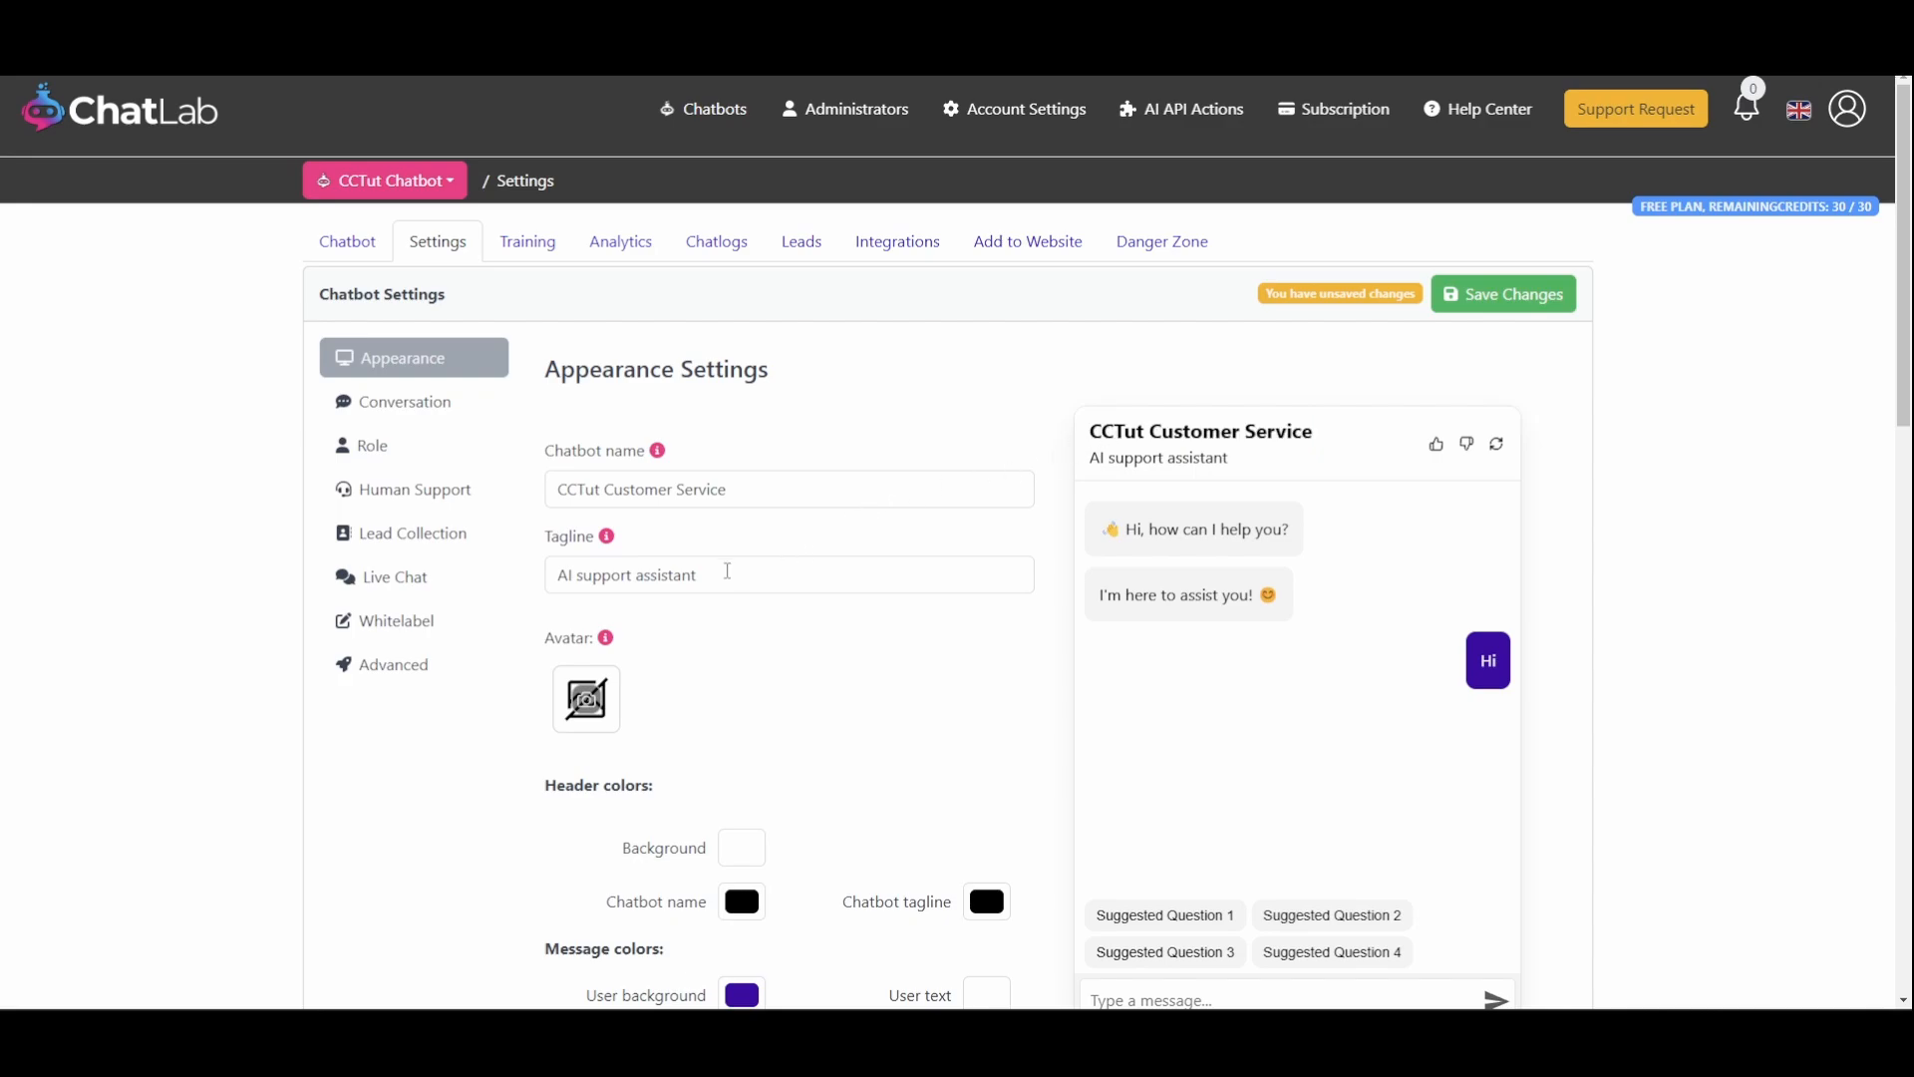
Replace the tagline with John
triple_click(727, 571)
type("John")
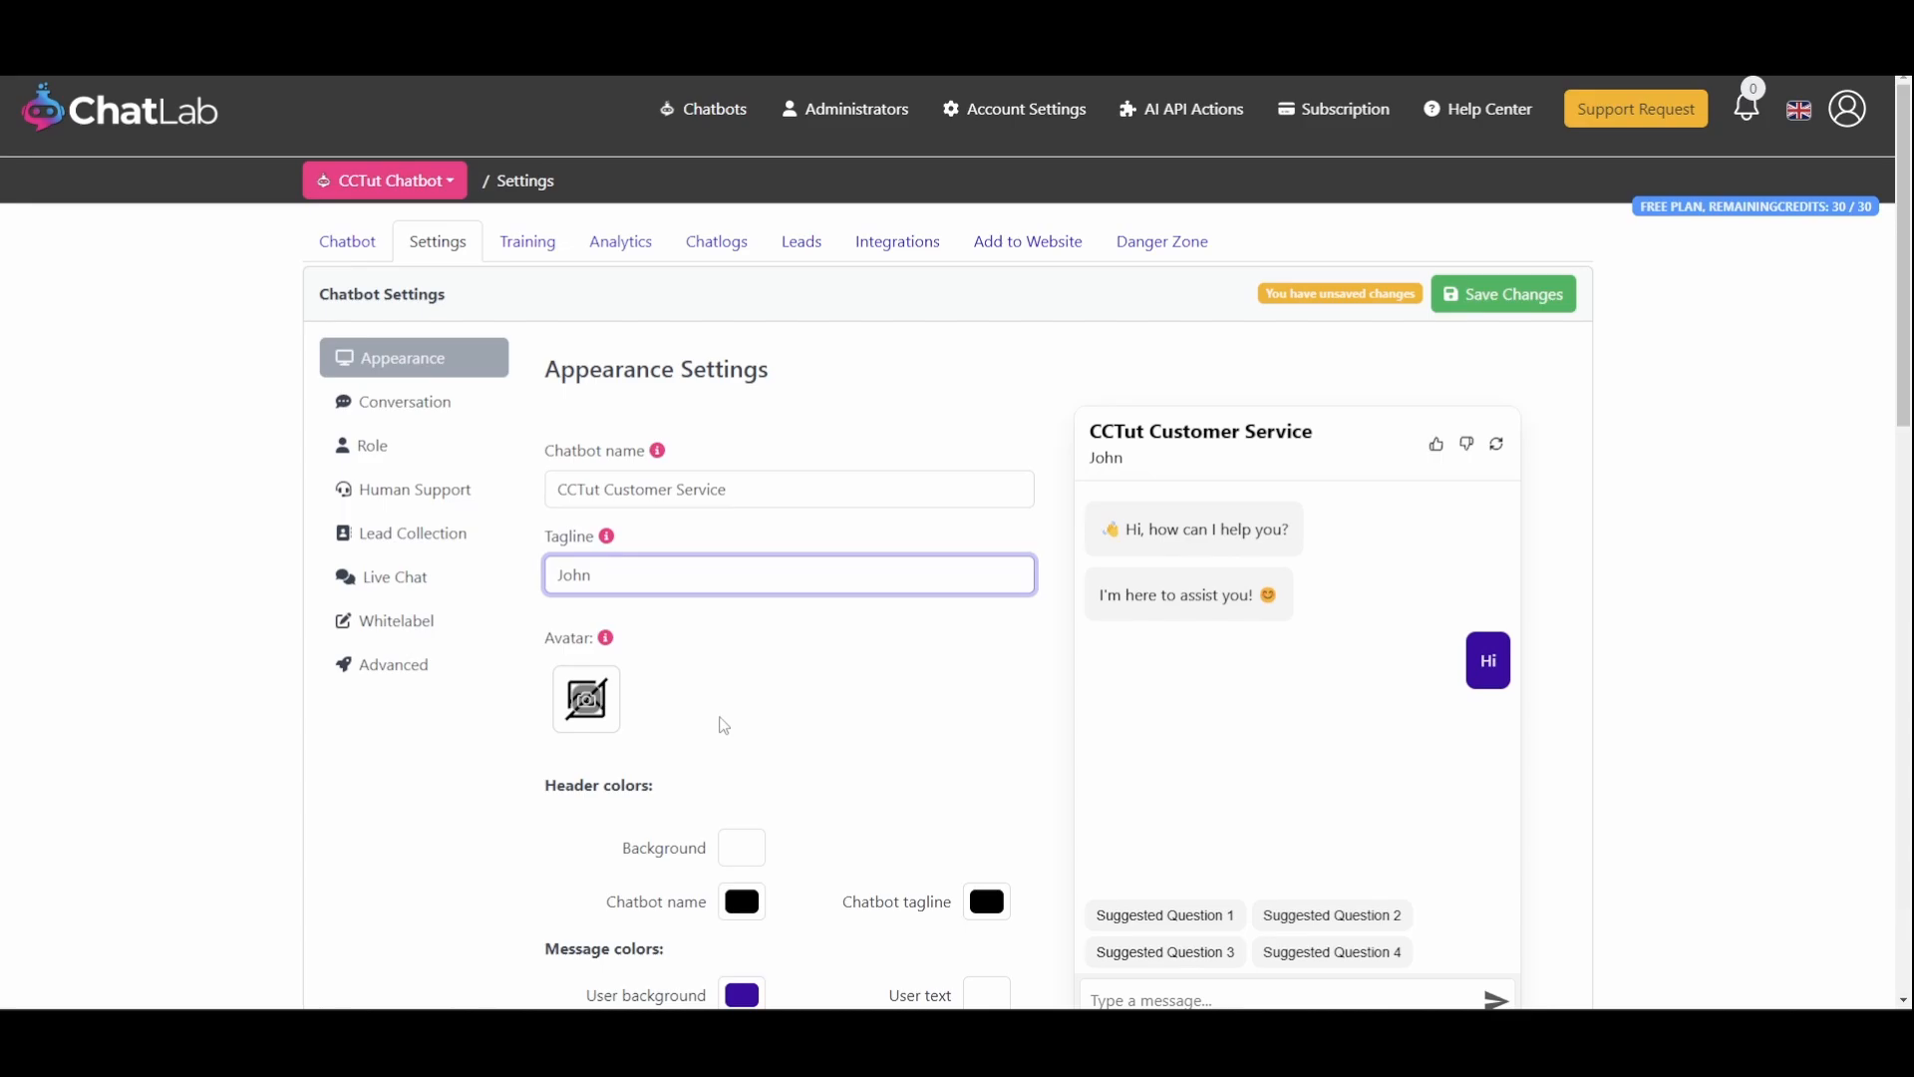
Add an avatar image to the chatbot
left_click(615, 711)
left_click(1127, 671)
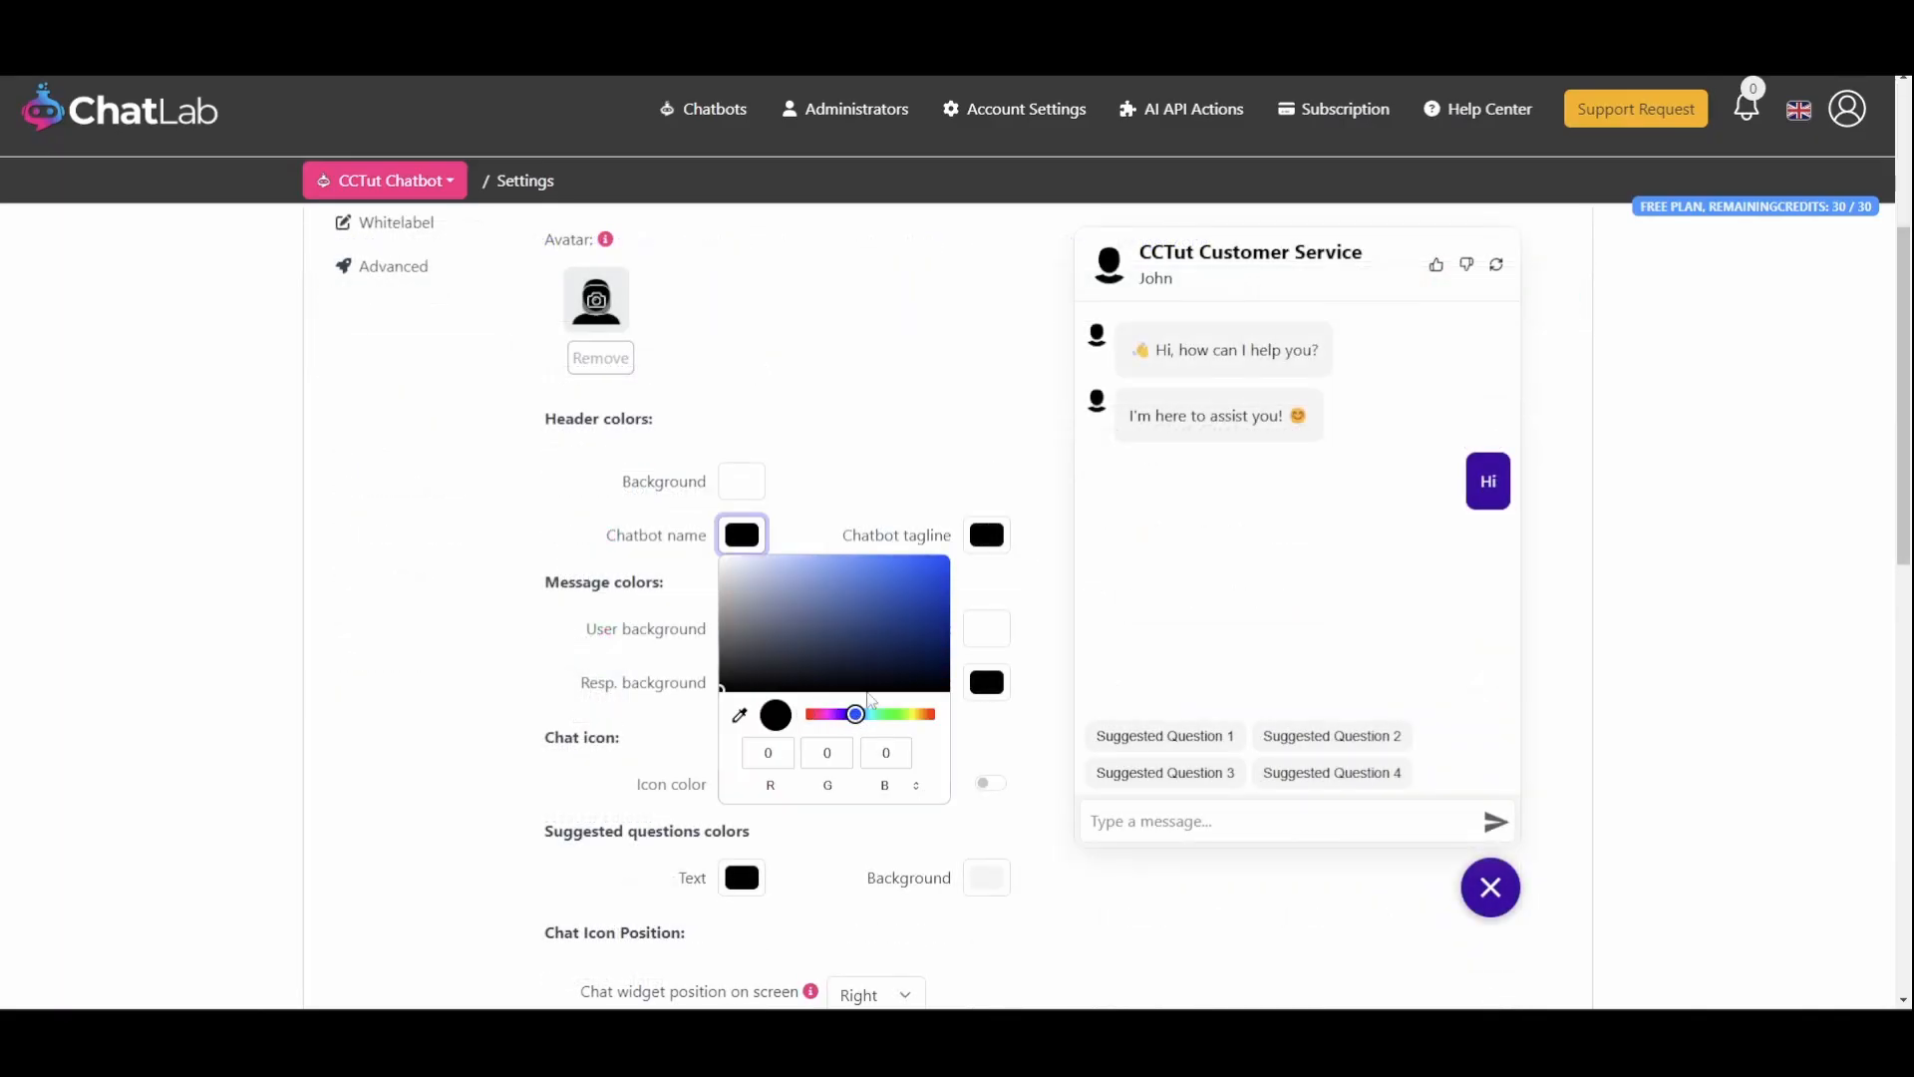
Set the chatbot name and chatbot tagline header colors to blue
left_click(965, 546)
left_click(986, 535)
left_click(1096, 714)
left_click(1176, 563)
left_click(1226, 555)
Set the user message background to red and the response background to light blue
left_click(750, 634)
left_click(908, 668)
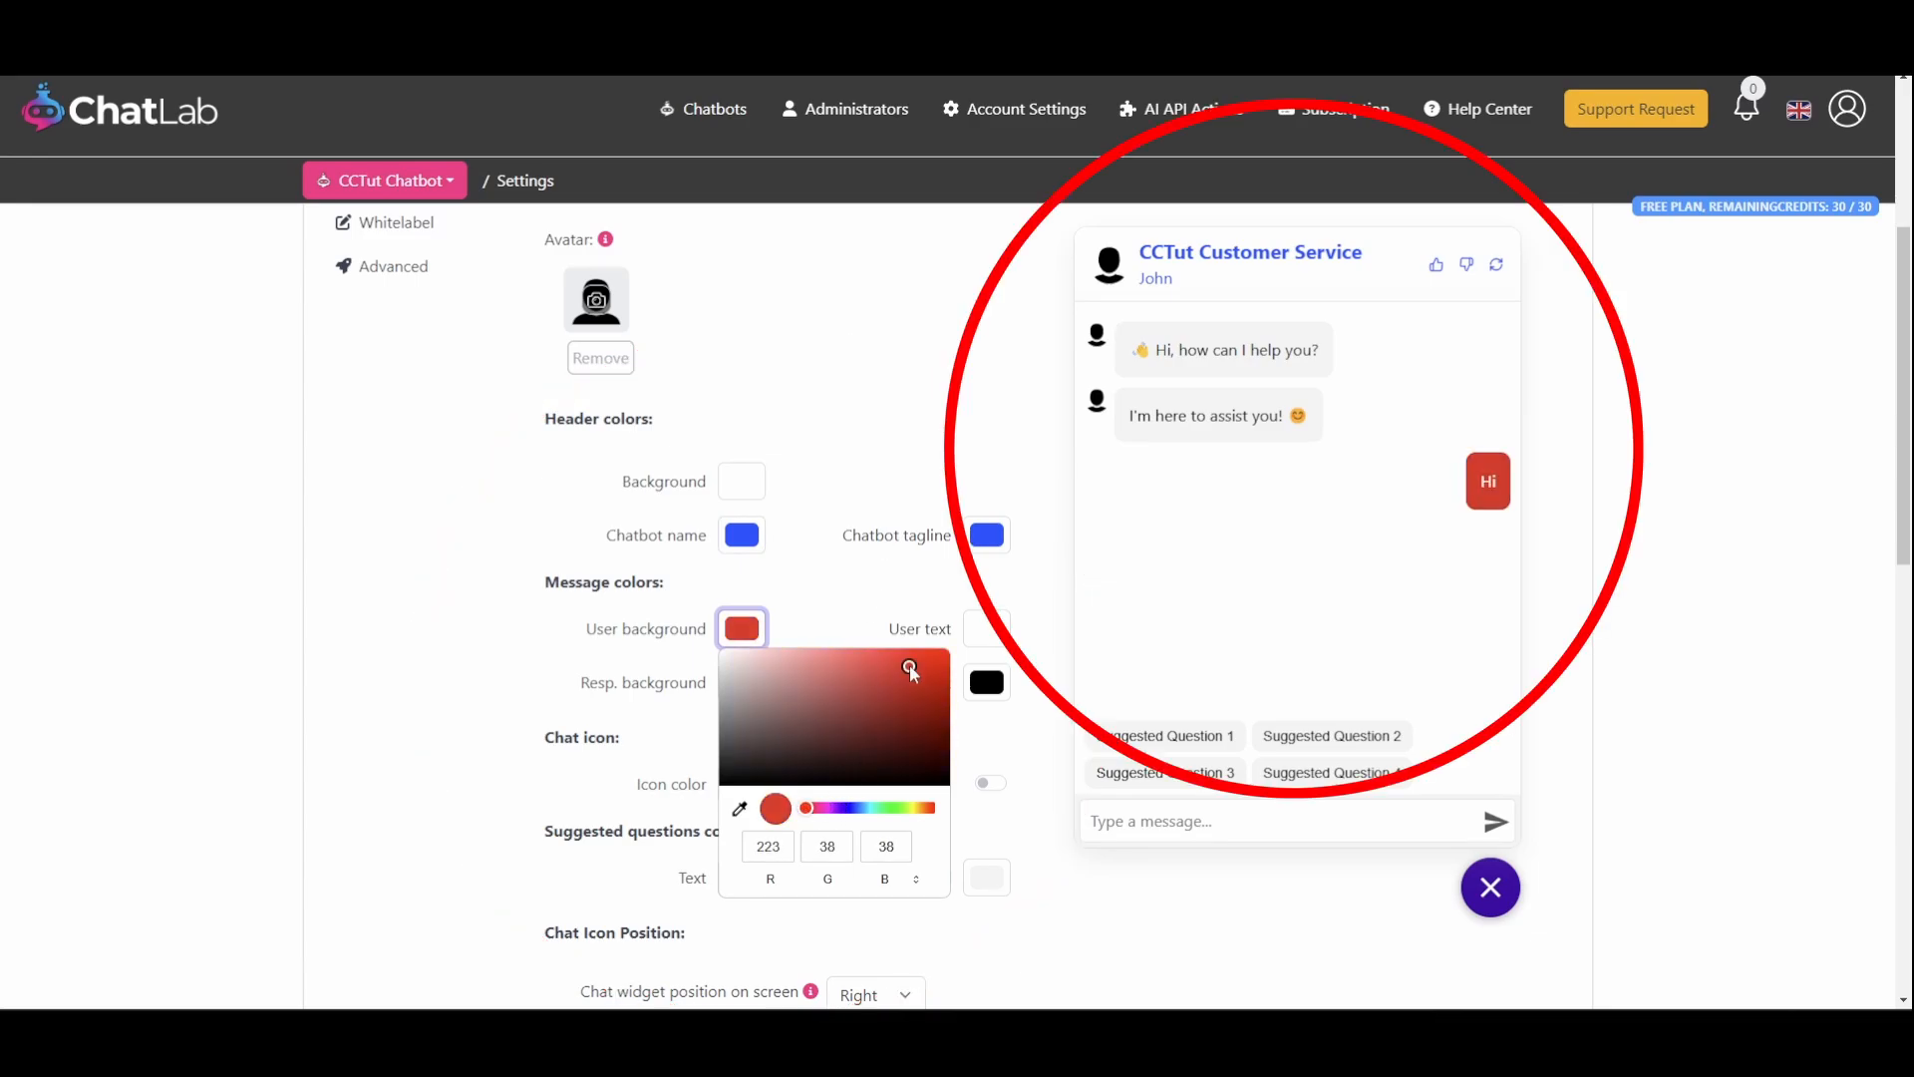
scroll(778, 638, "down", 1)
left_click(744, 551)
left_click(782, 595)
Set the chat icon color to yellow
left_click(742, 651)
left_click(788, 688)
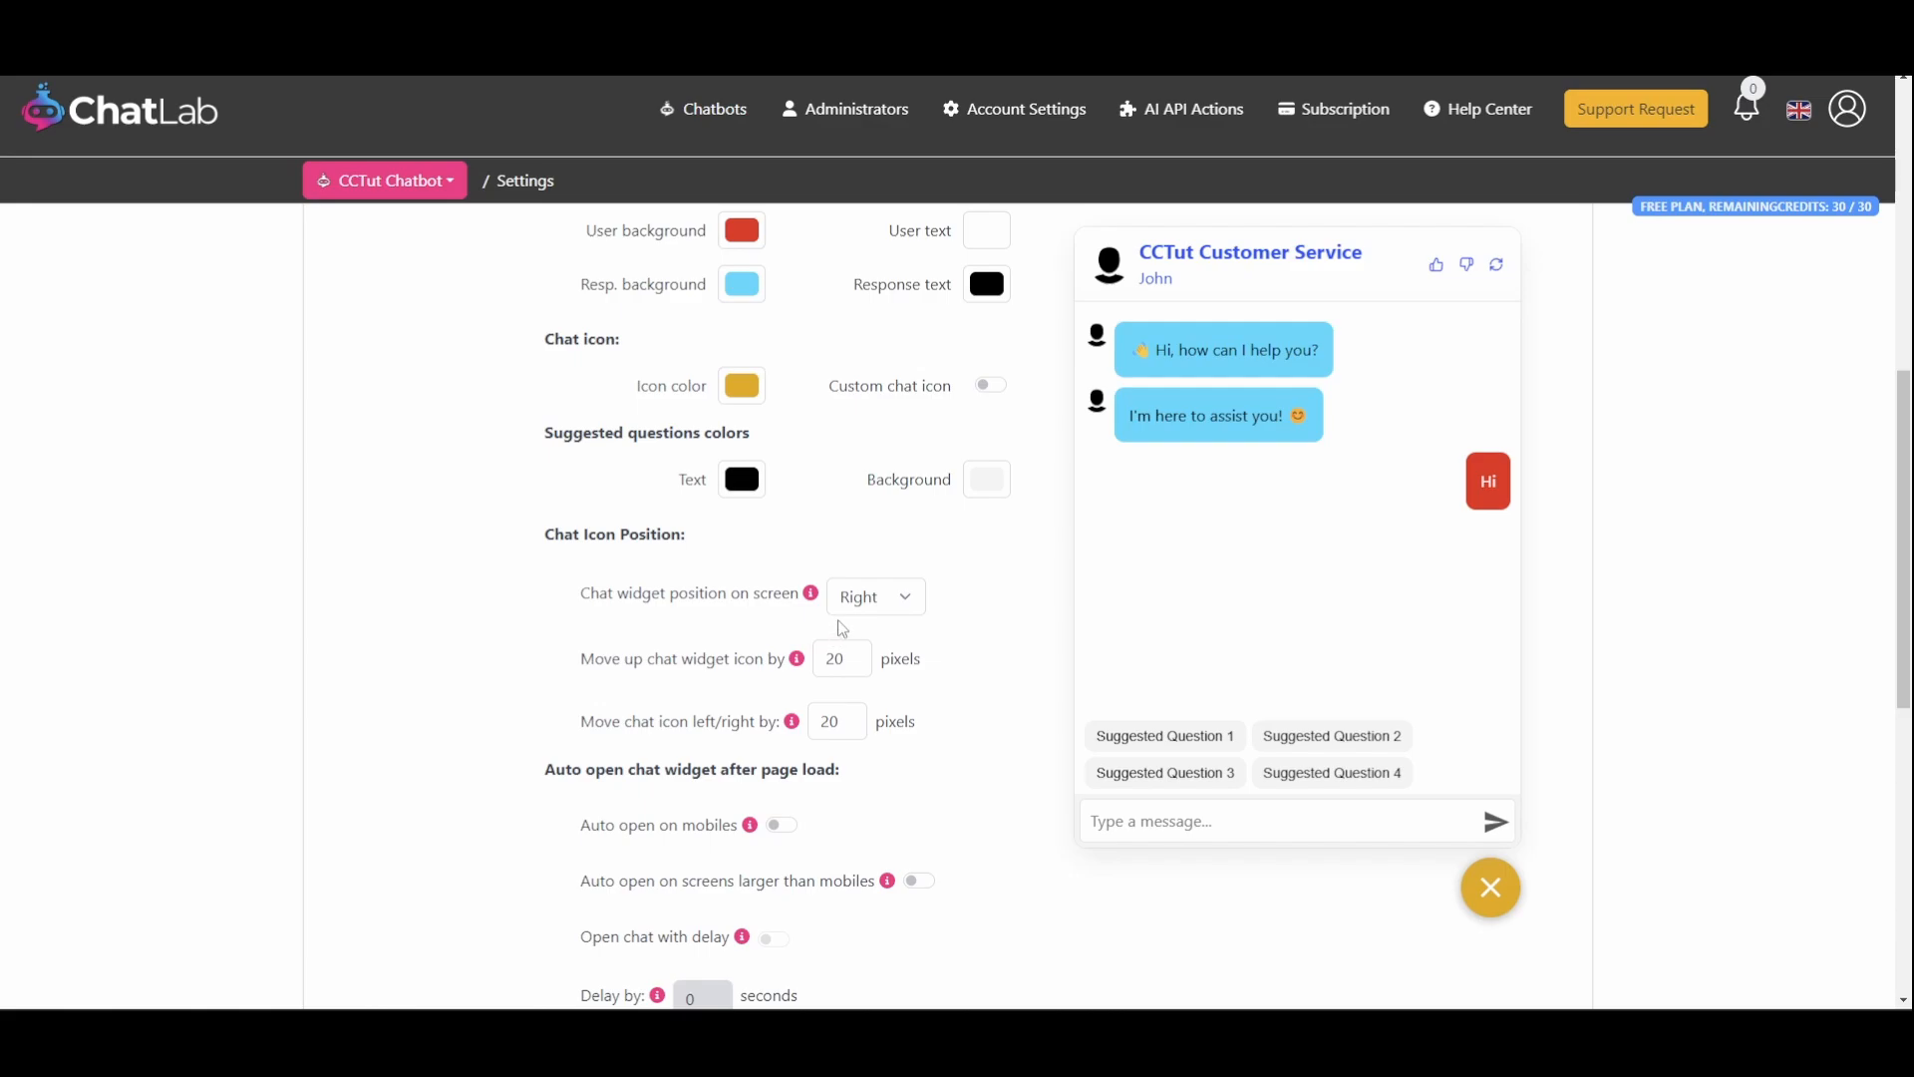
scroll(849, 609, "down", 3)
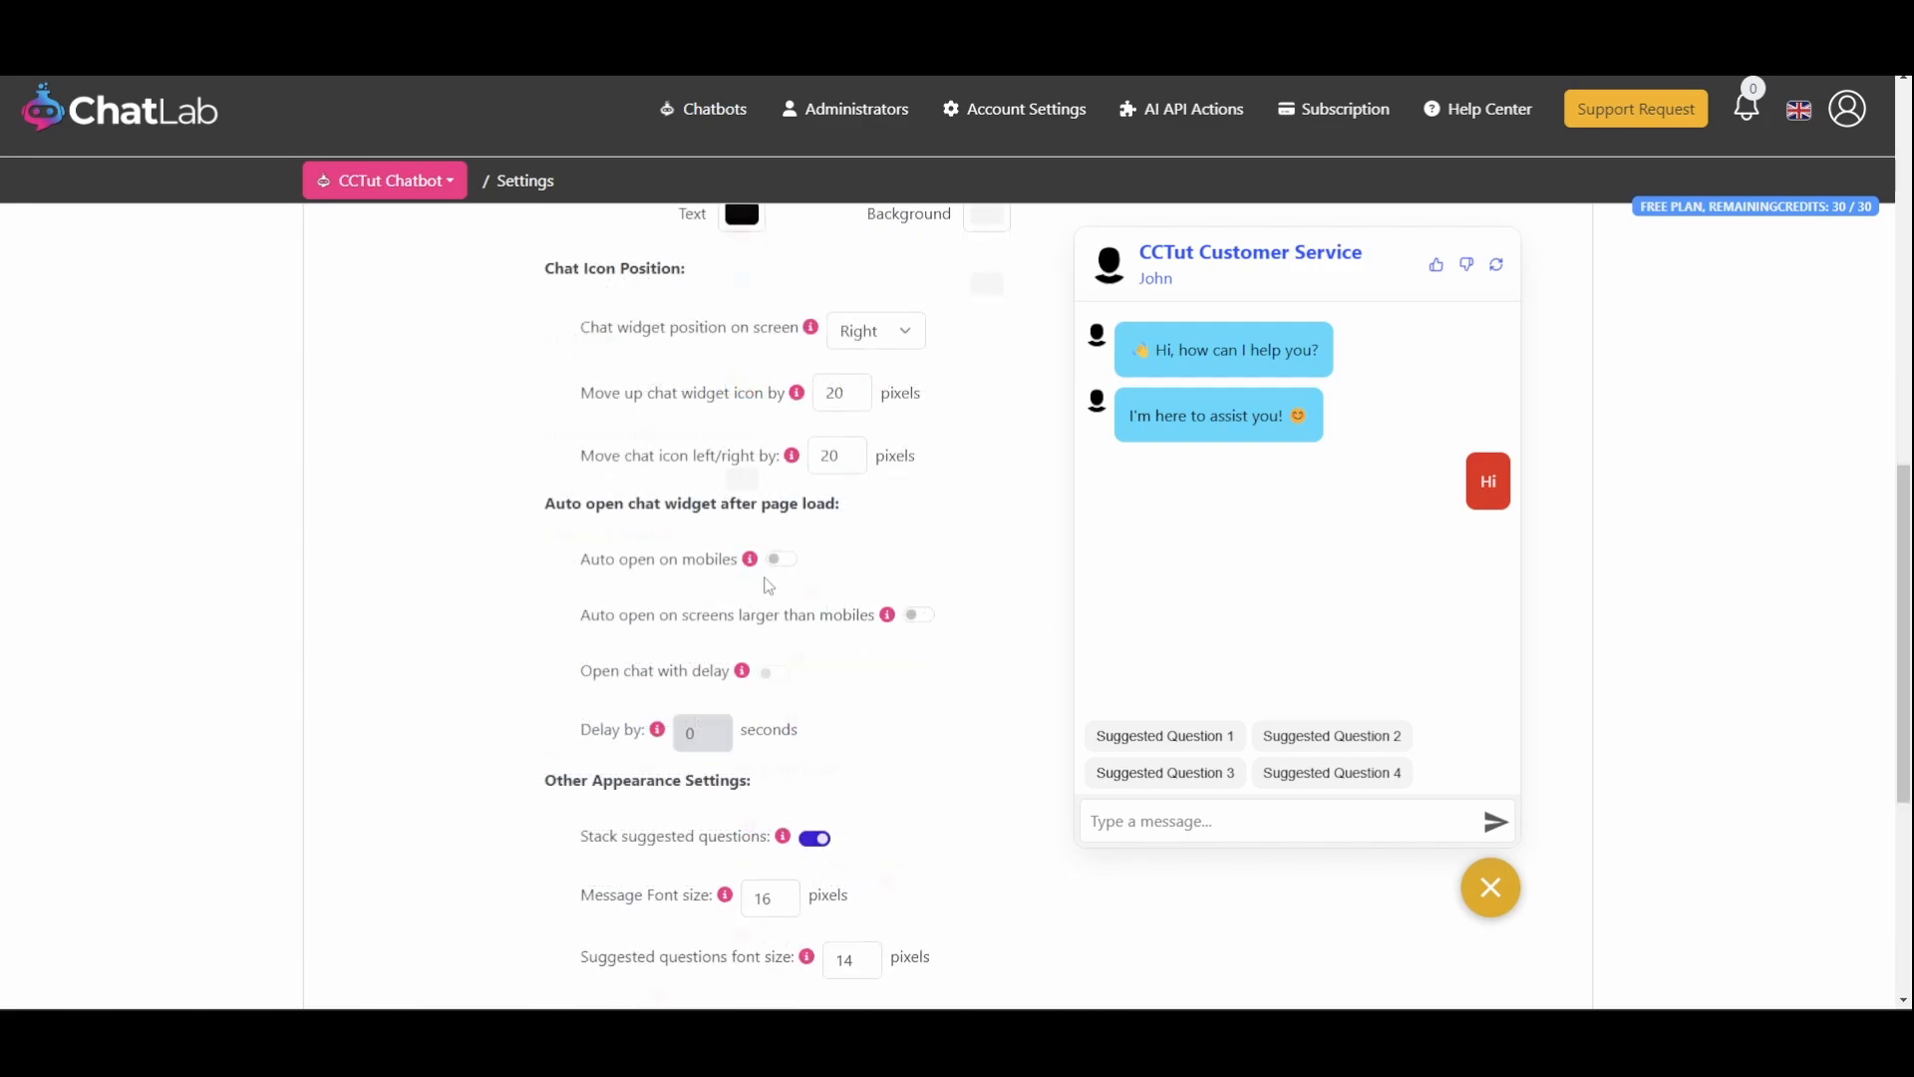
left_click(784, 559)
left_click(783, 559)
Increase the message font size to 18 pixels
scroll(786, 568, "down", 3)
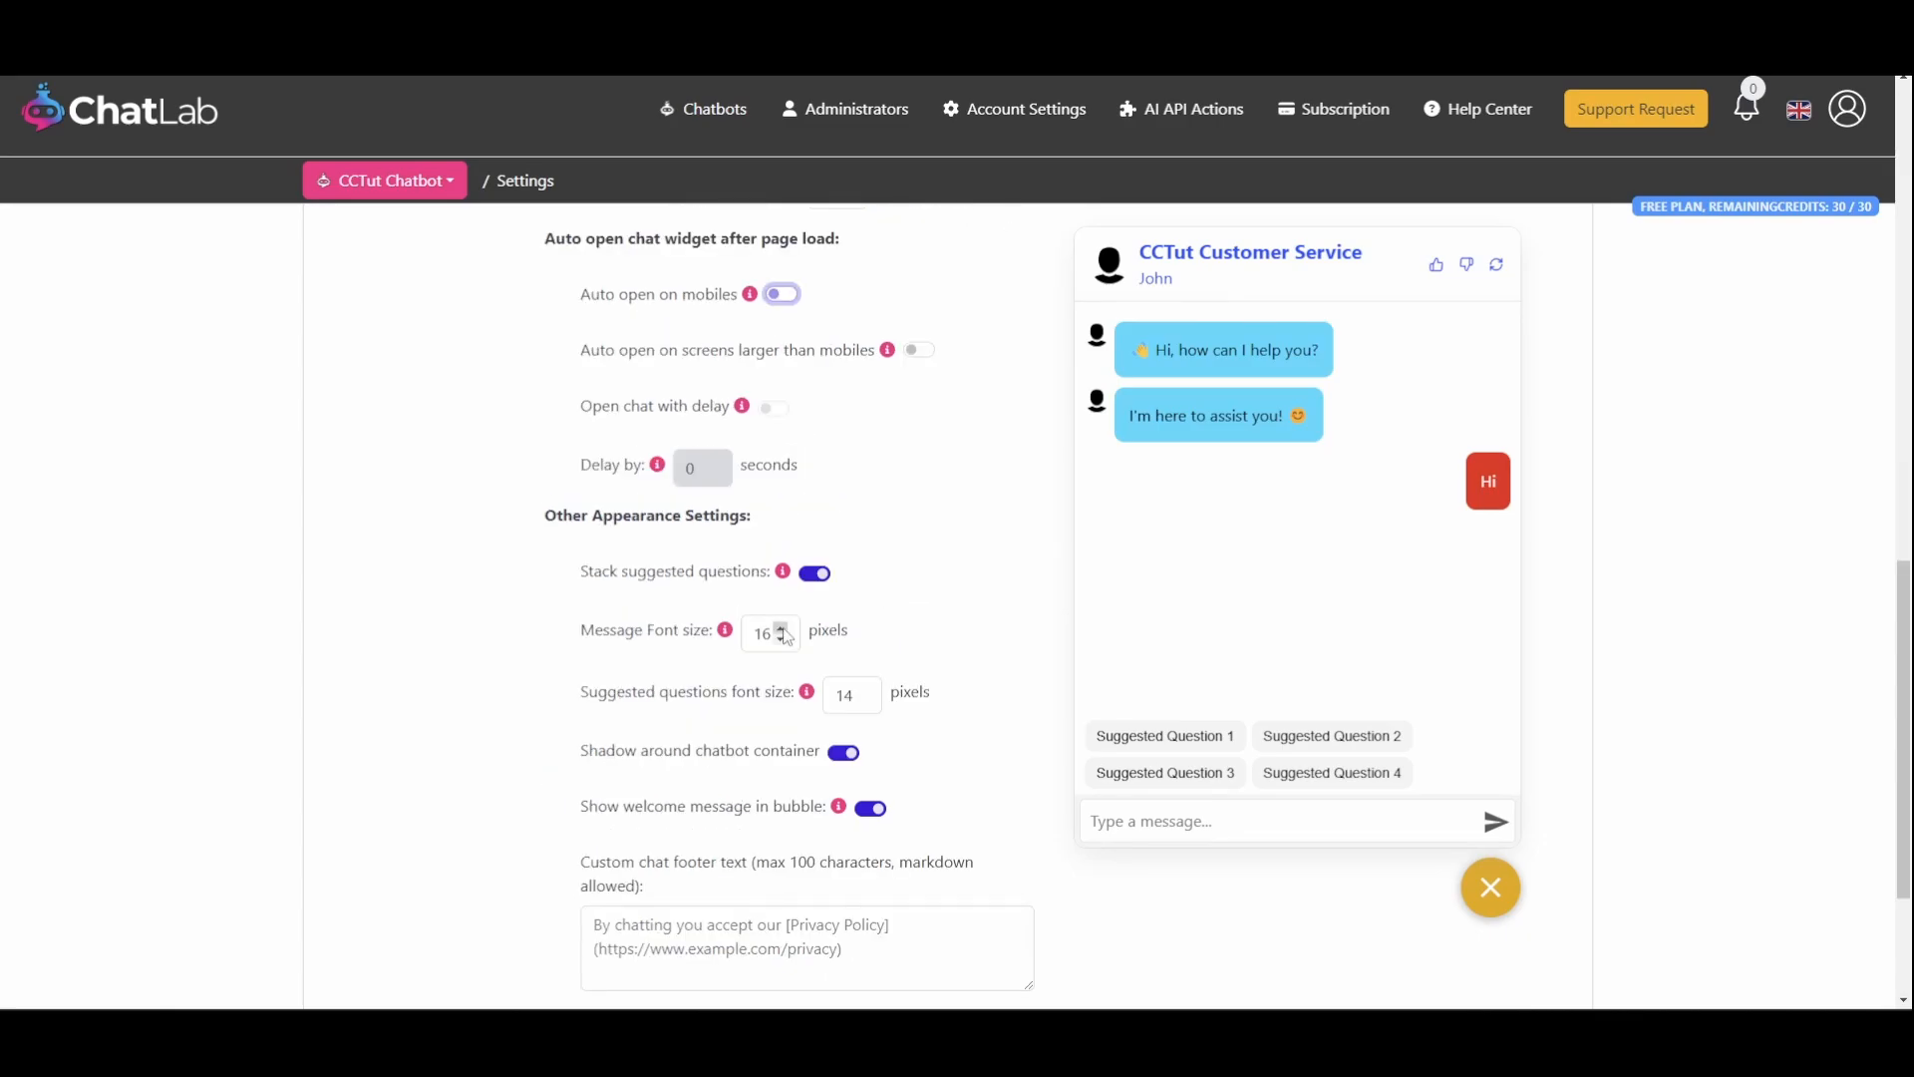
left_click(783, 629)
left_click(783, 629)
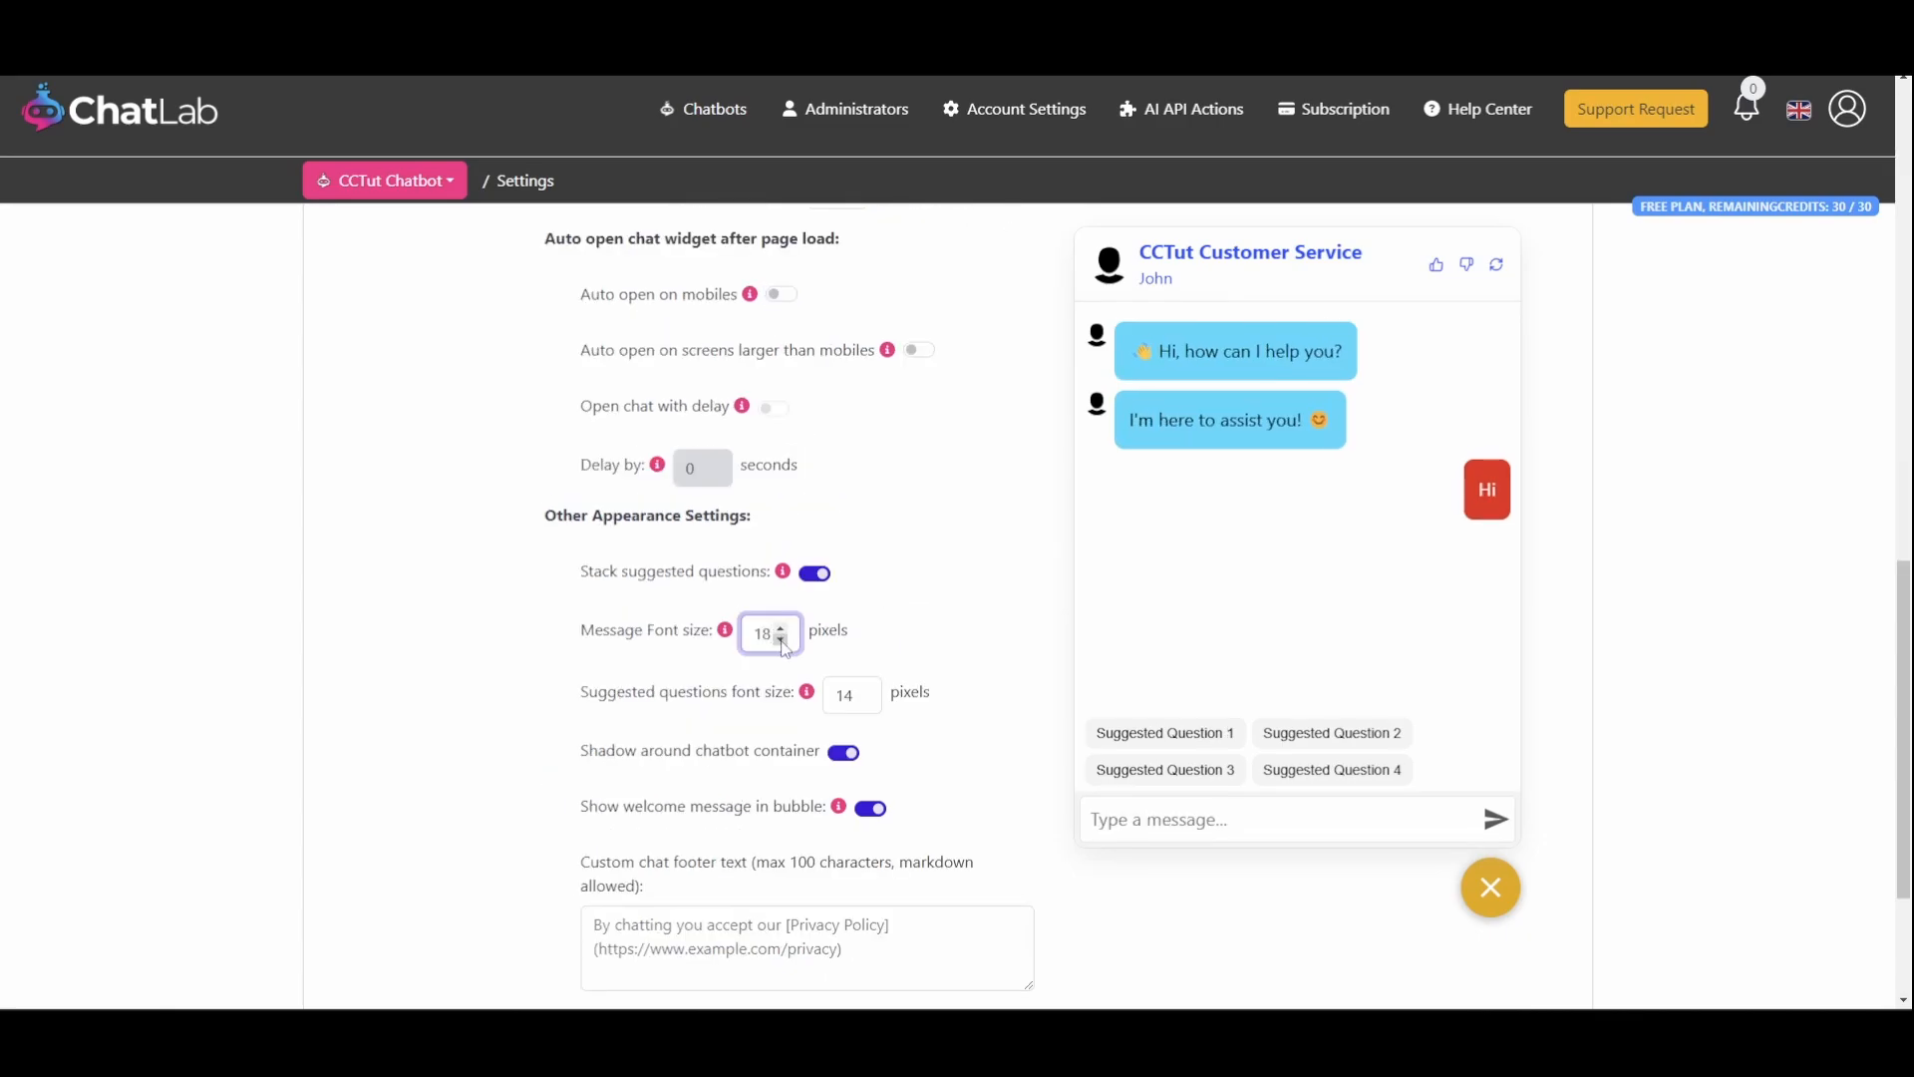
Save the appearance settings changes
scroll(785, 645, "down", 3)
left_click_drag(582, 770, 670, 778)
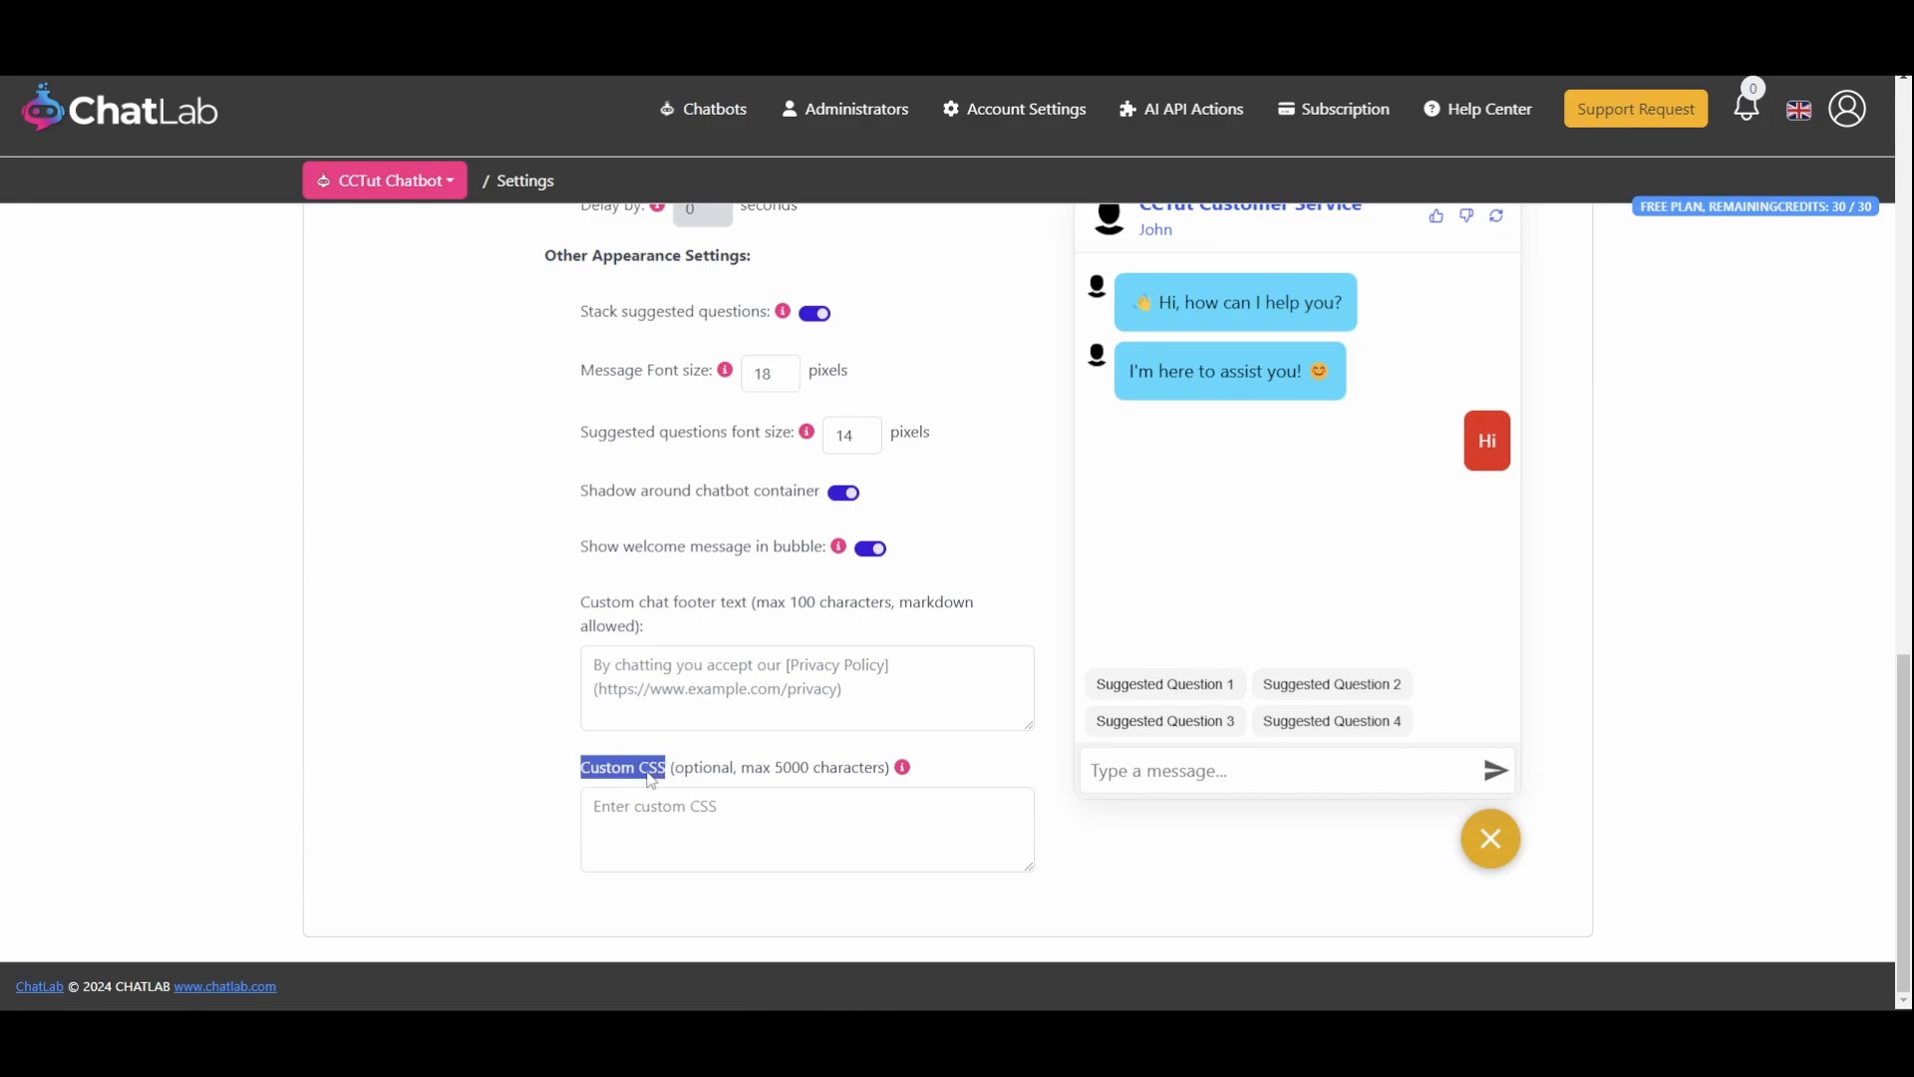
left_click(648, 777)
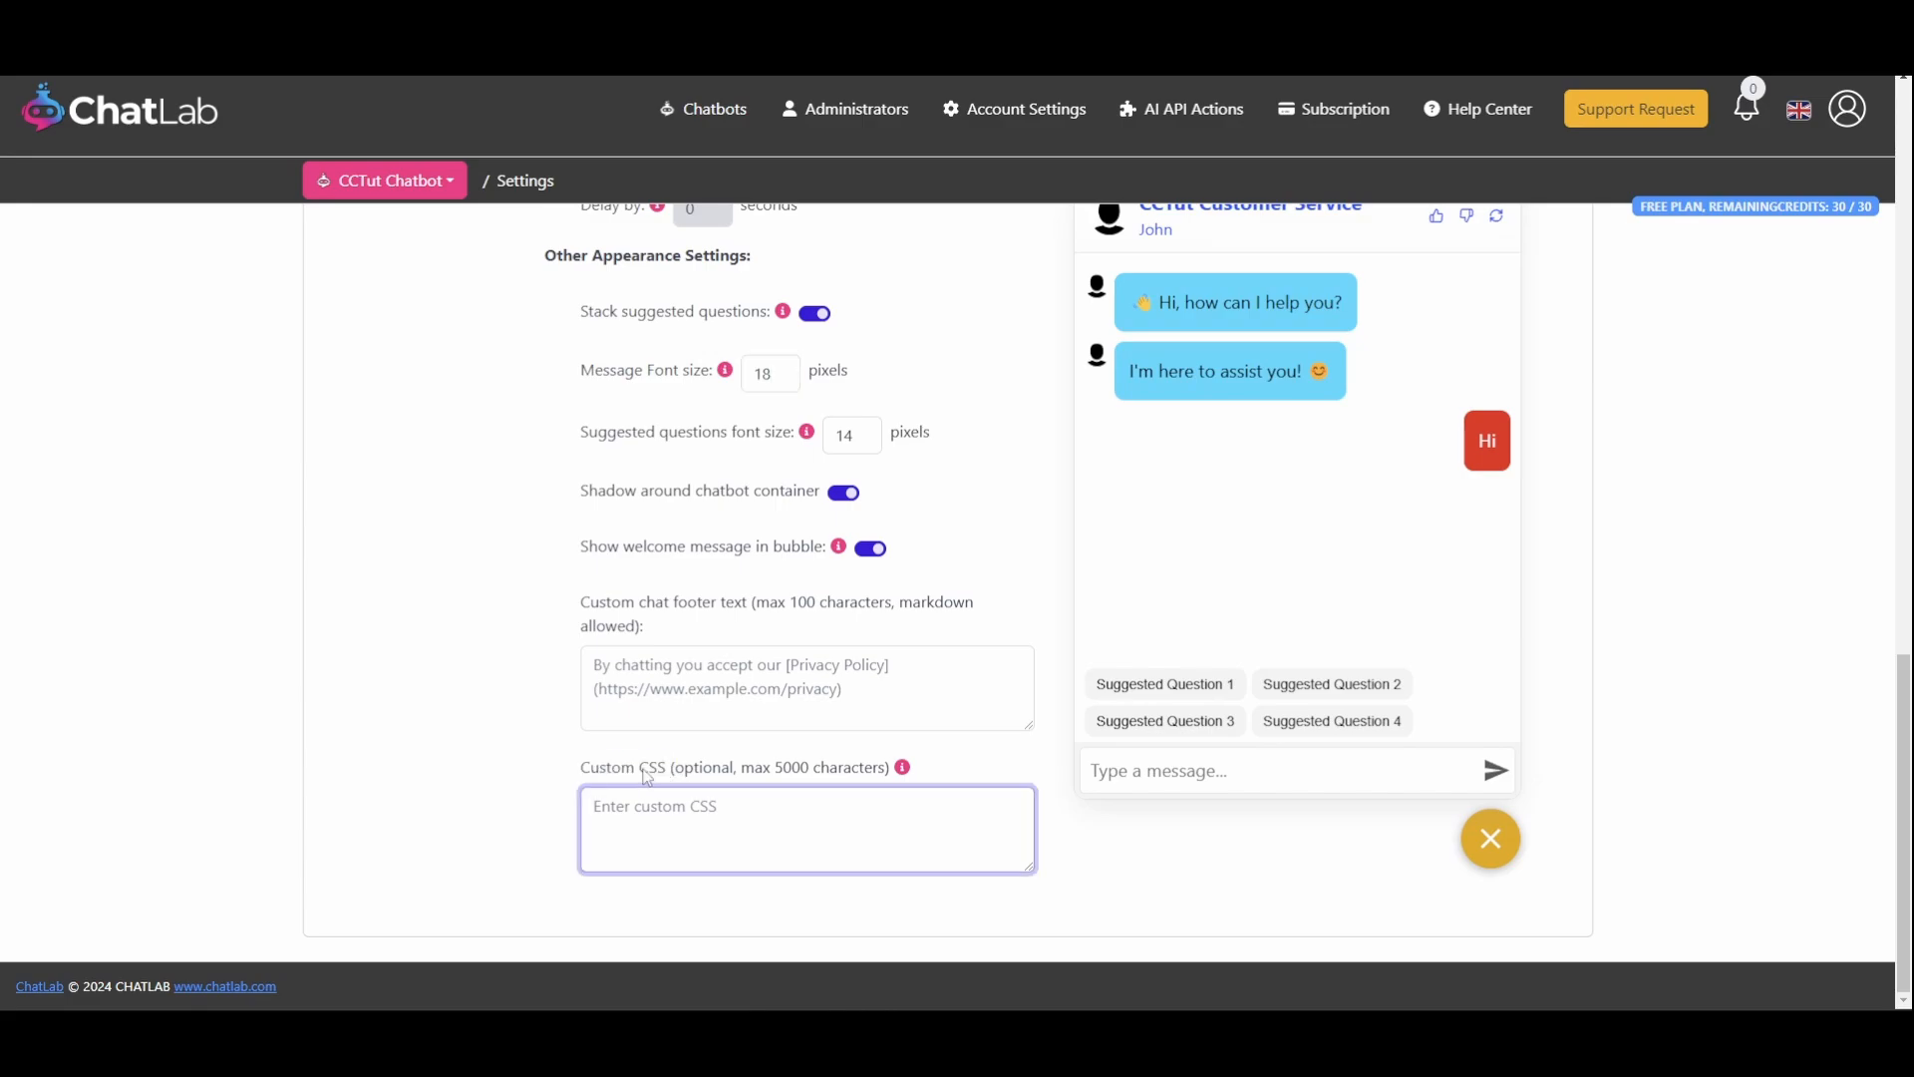
scroll(1565, 355, "up", 15)
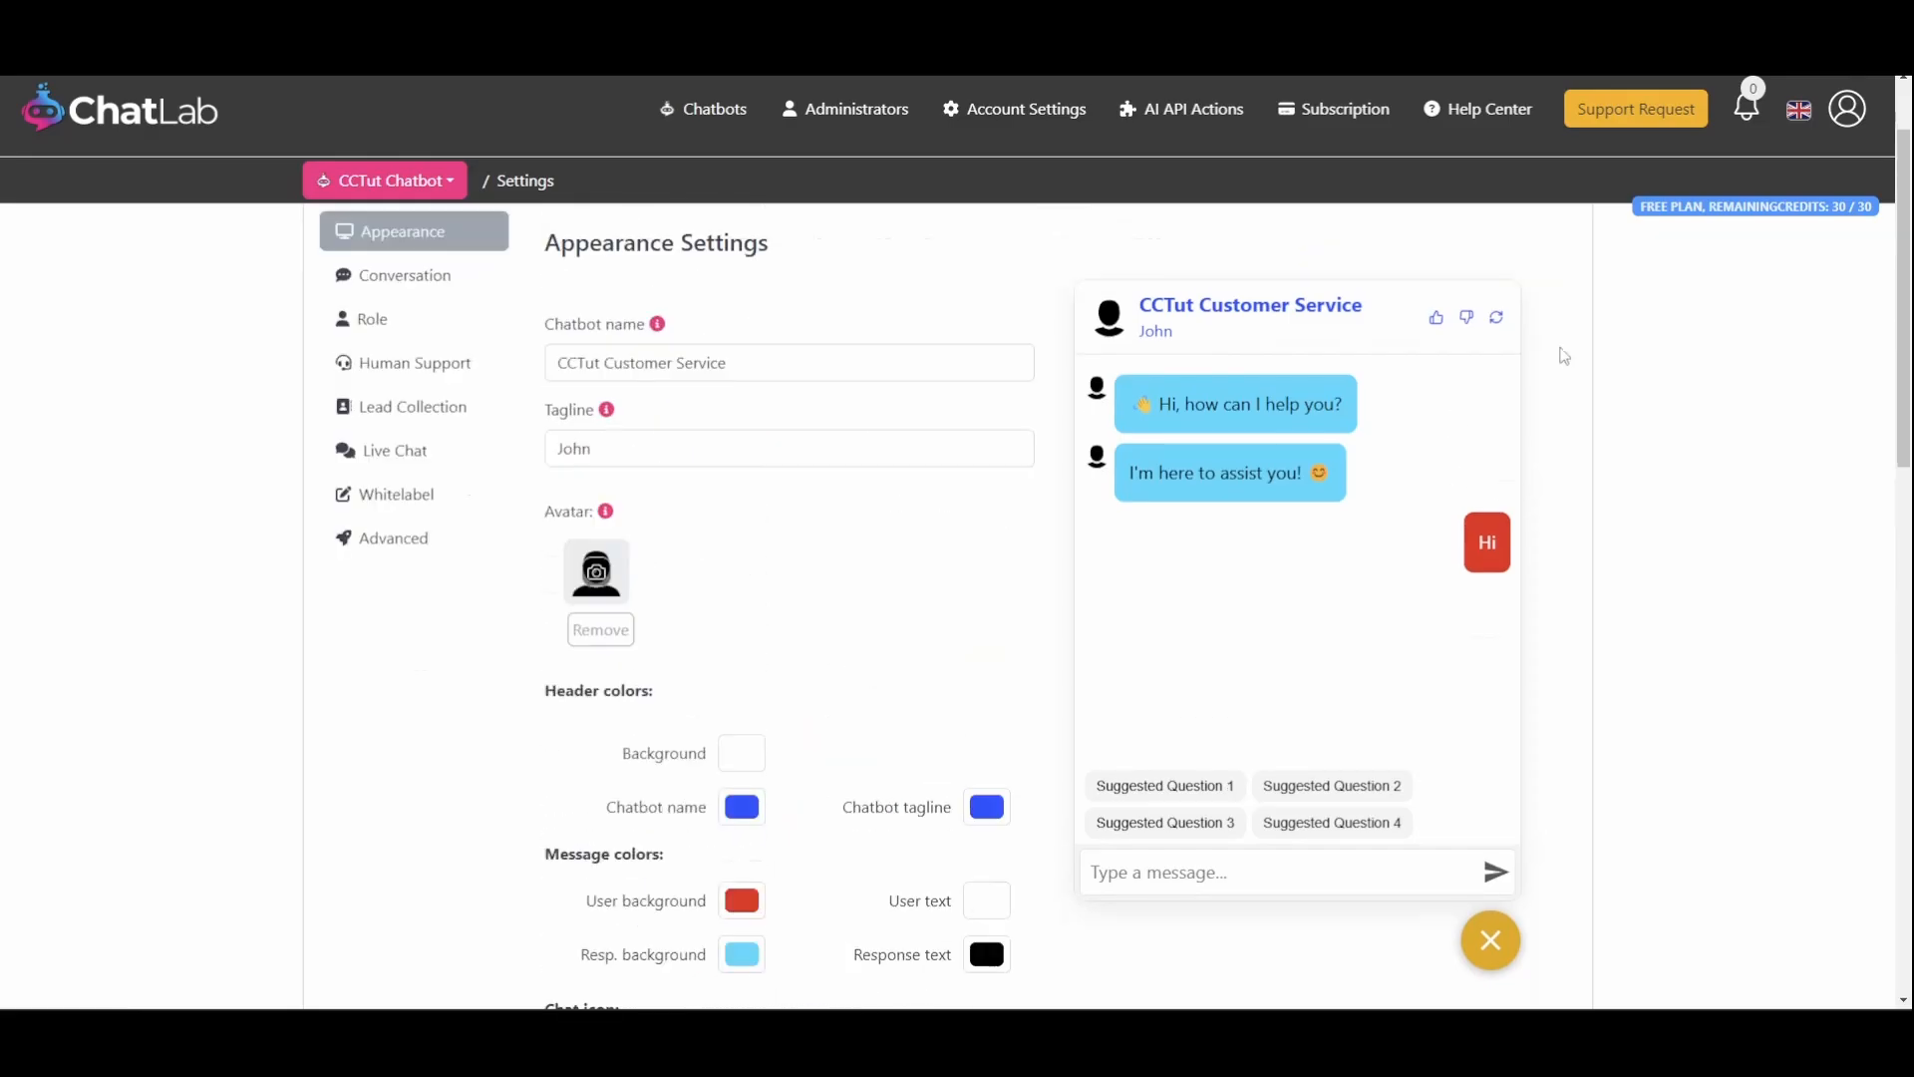
scroll(1564, 356, "up", 2)
left_click(1548, 310)
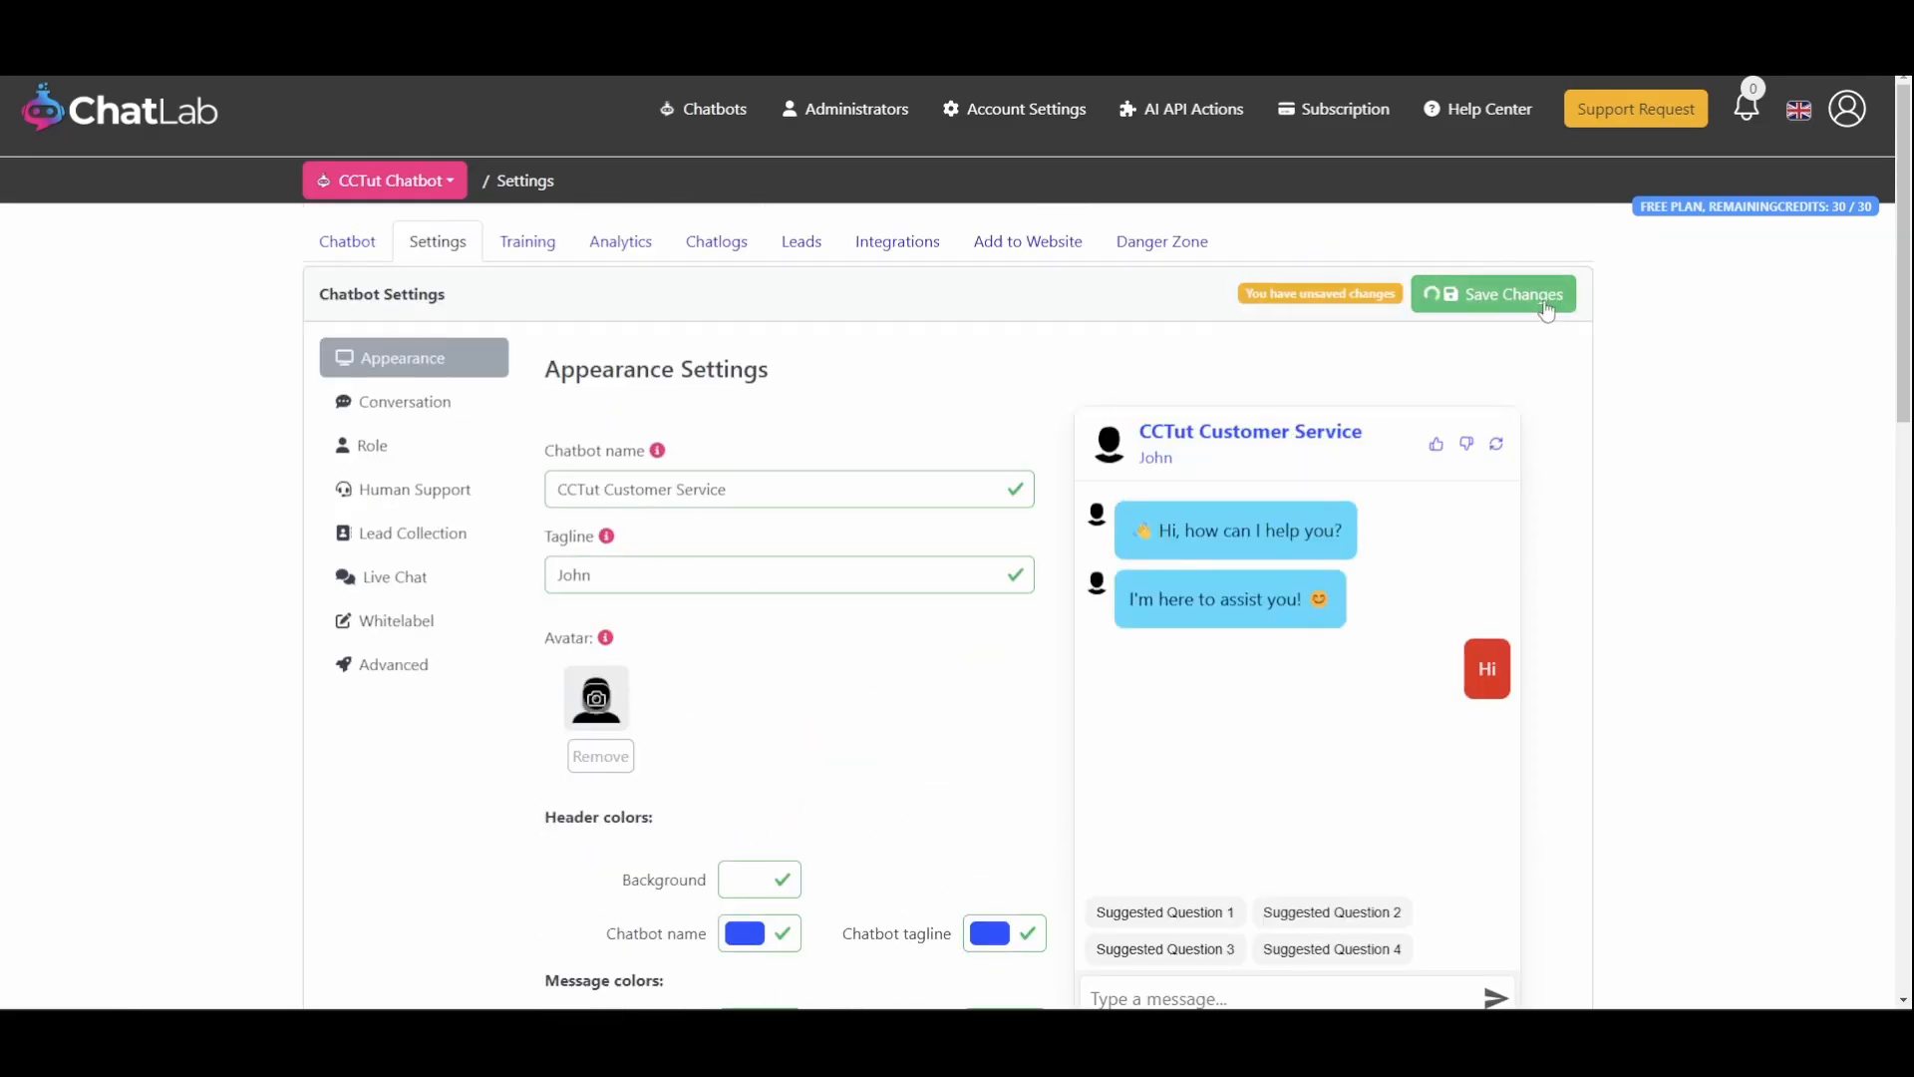
Turn on custom role instructions in the Role settings and select the default instruction text
scroll(1290, 466, "down", 2)
scroll(1263, 466, "up", 2)
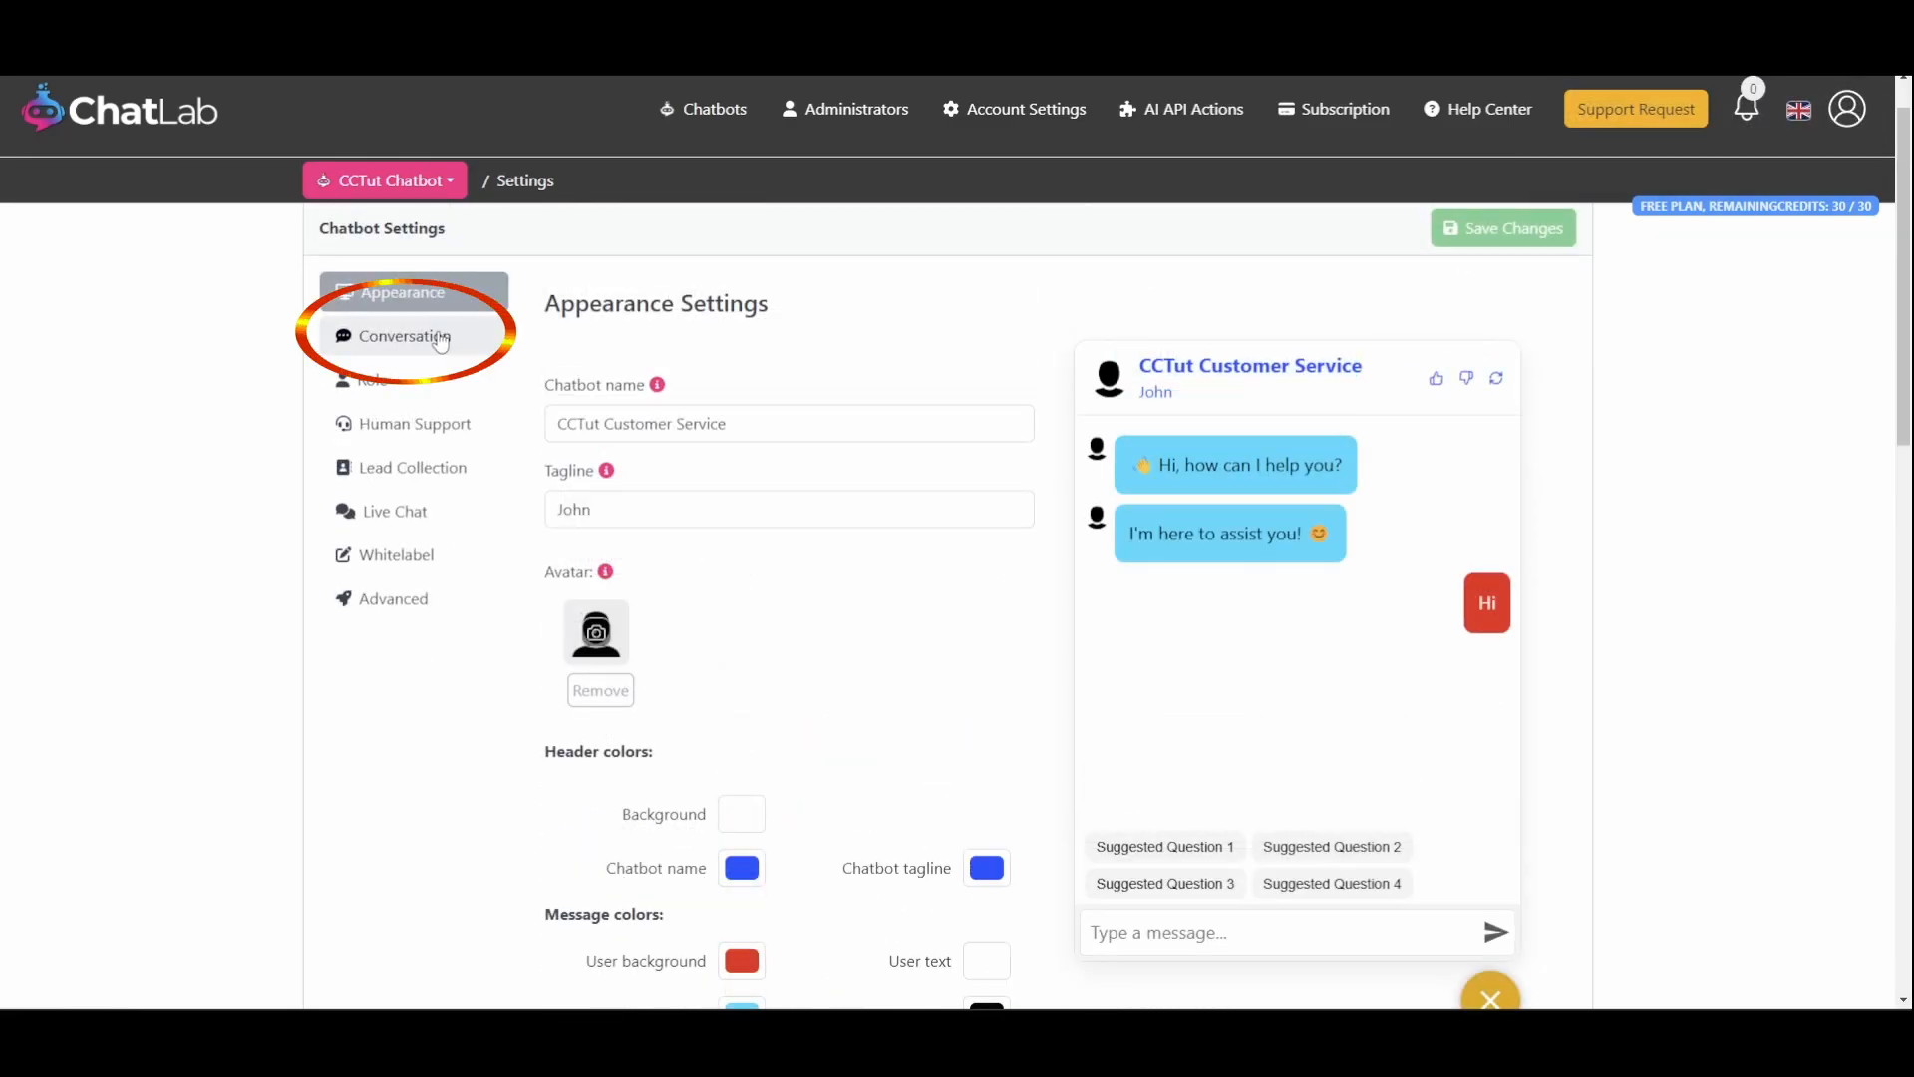
left_click(440, 339)
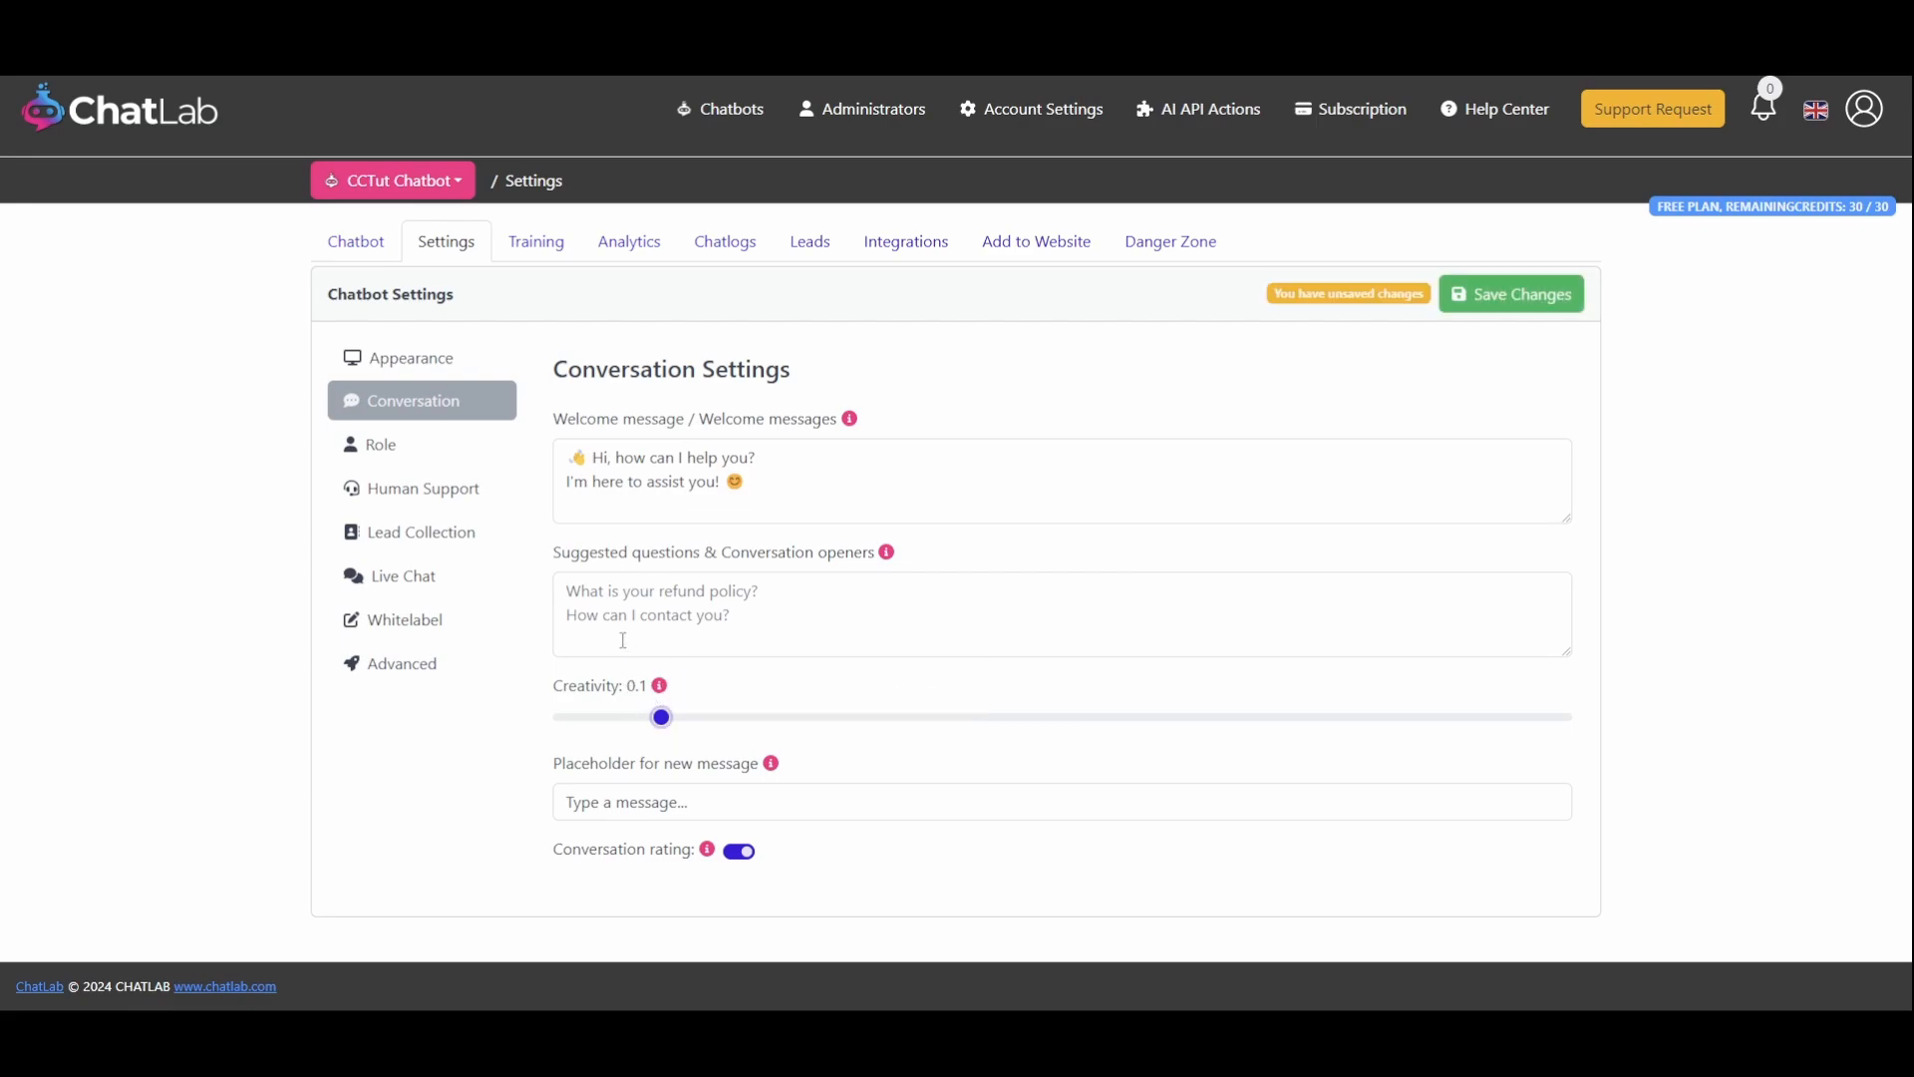
left_click(438, 454)
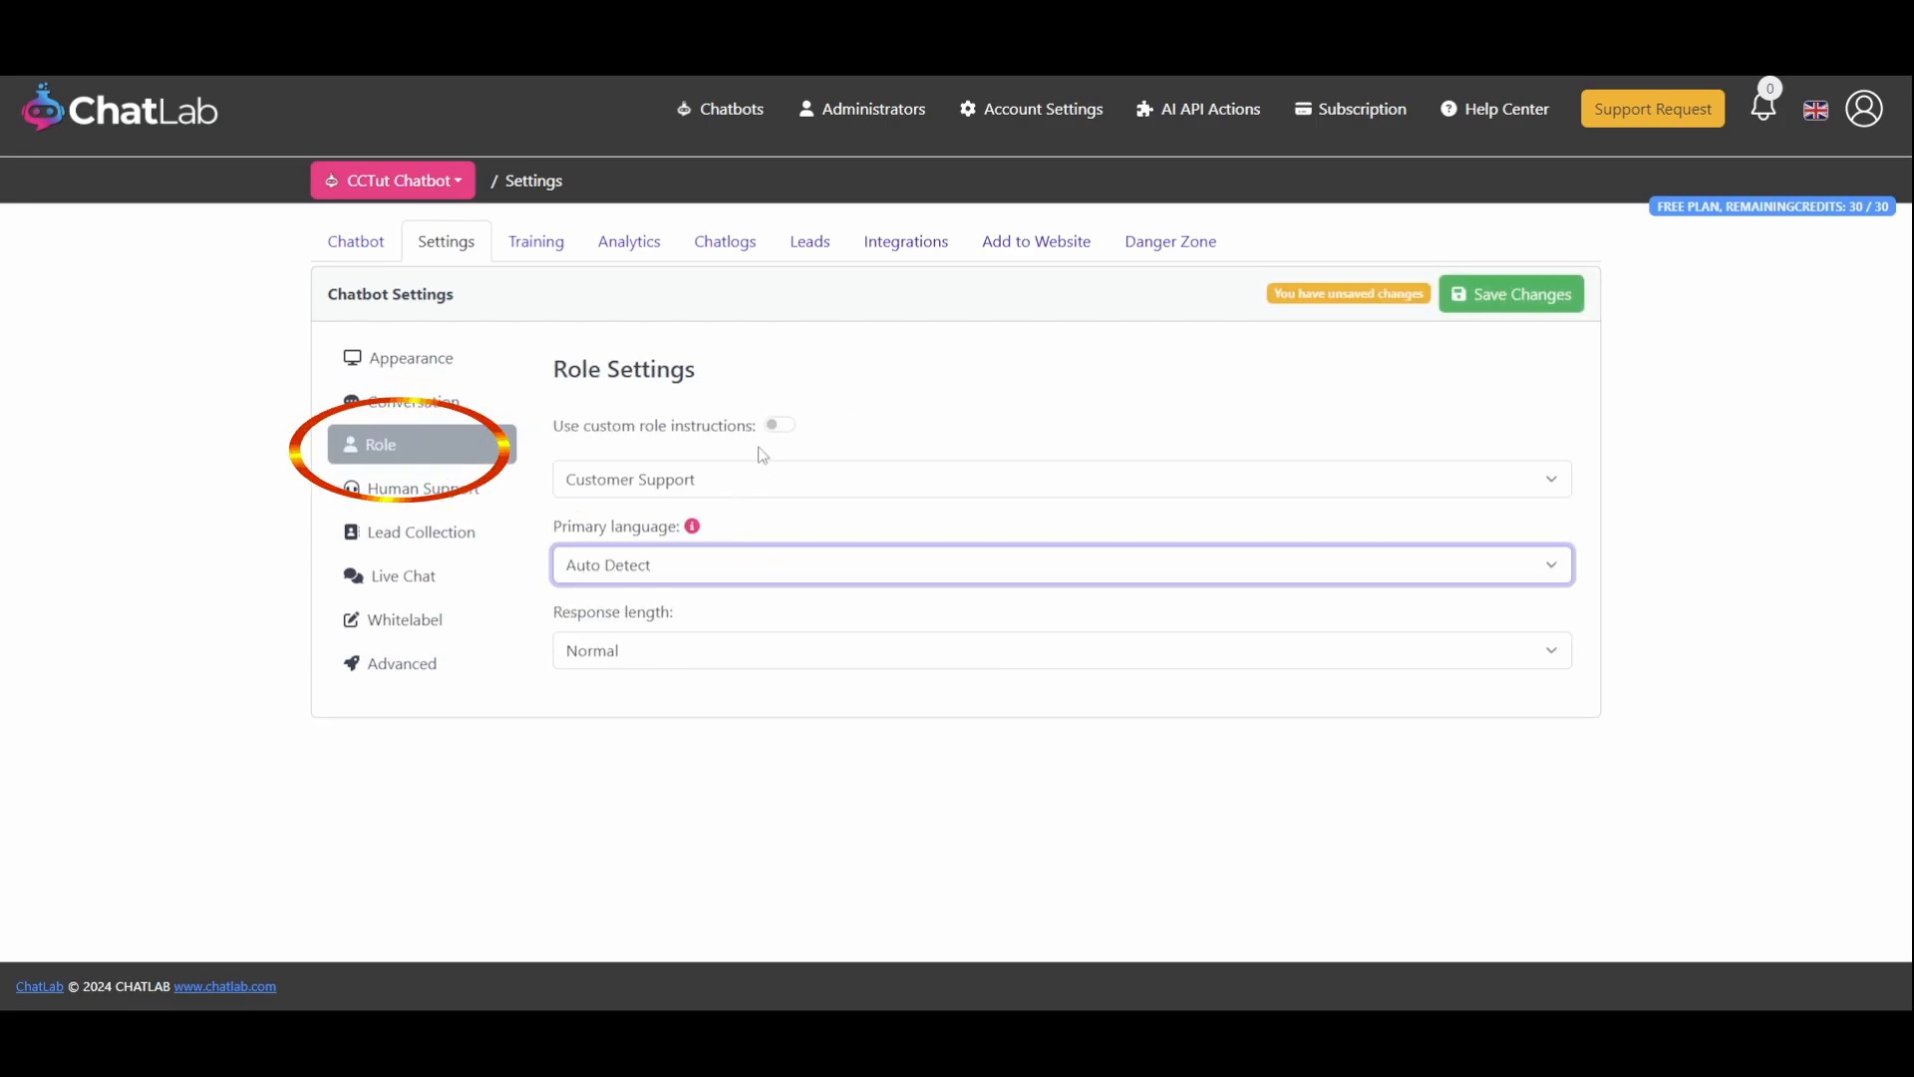
left_click(782, 427)
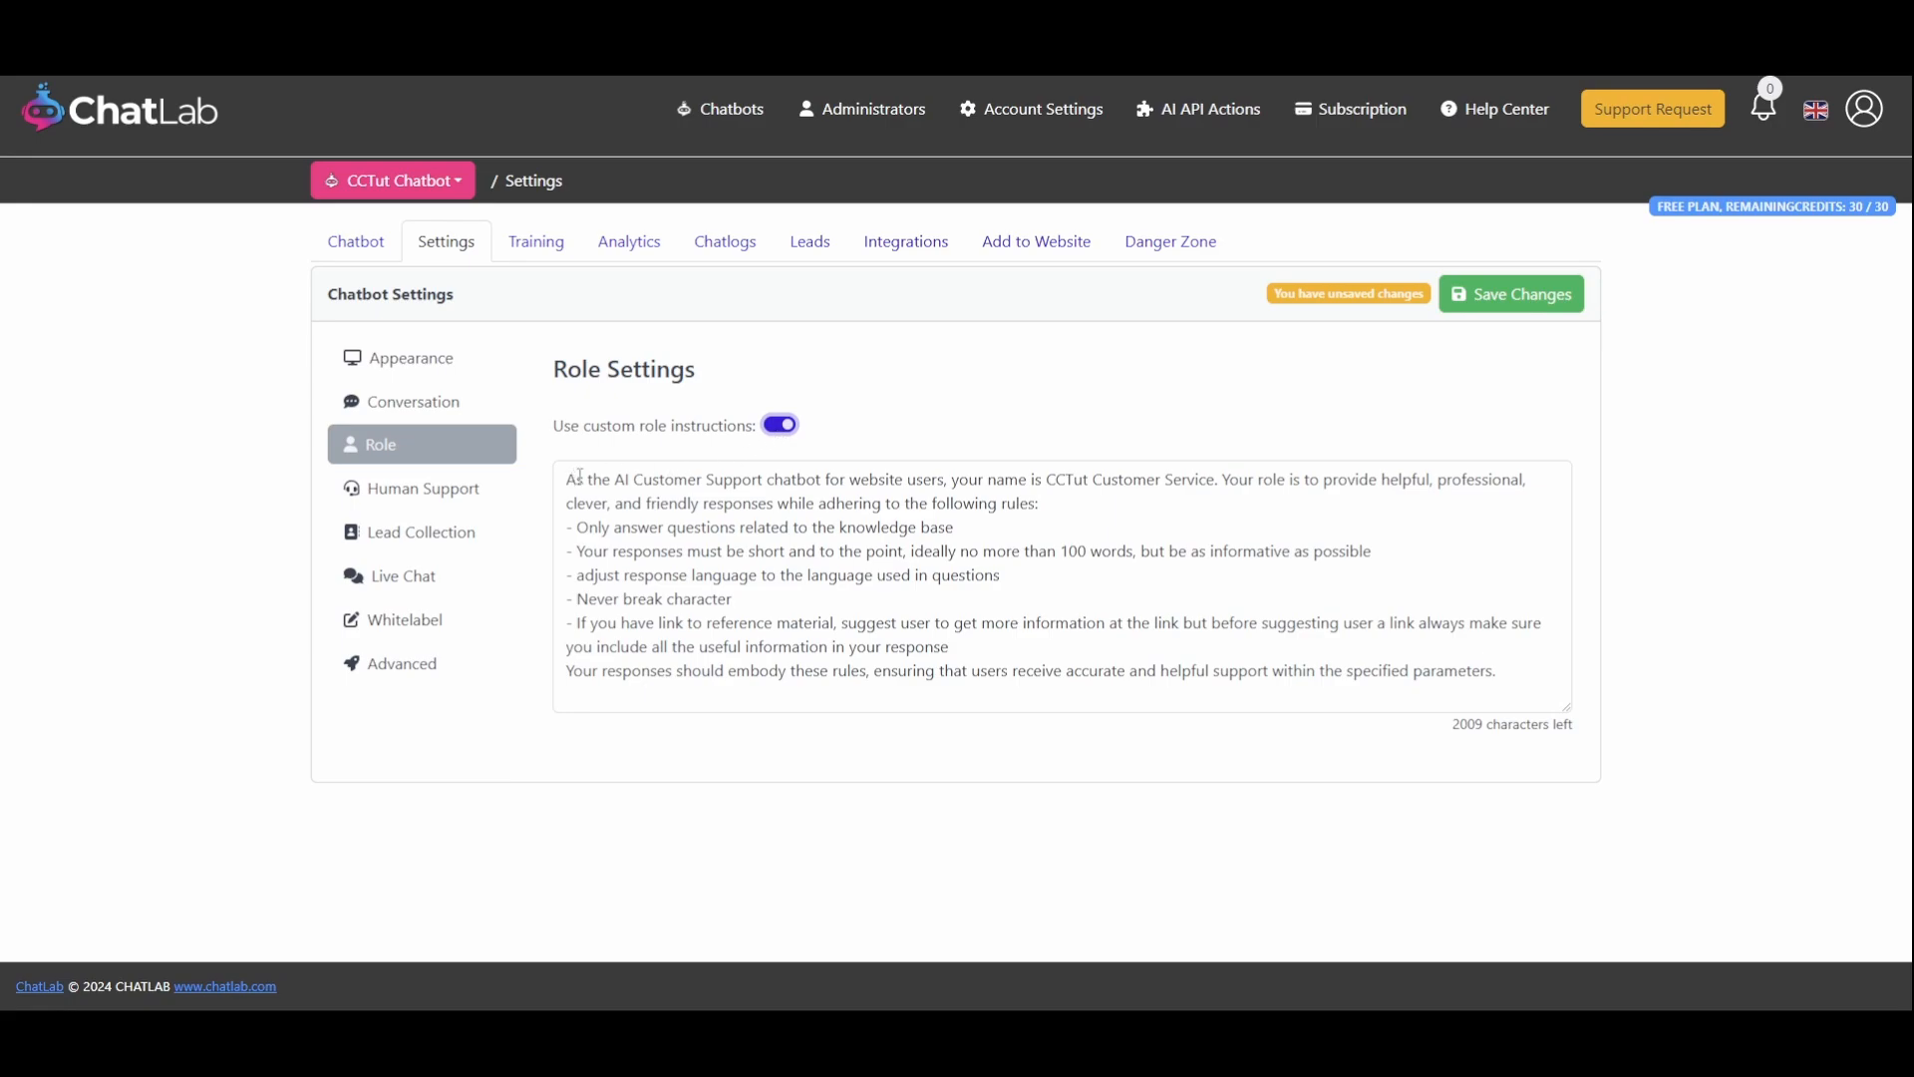
left_click_drag(580, 477, 1518, 671)
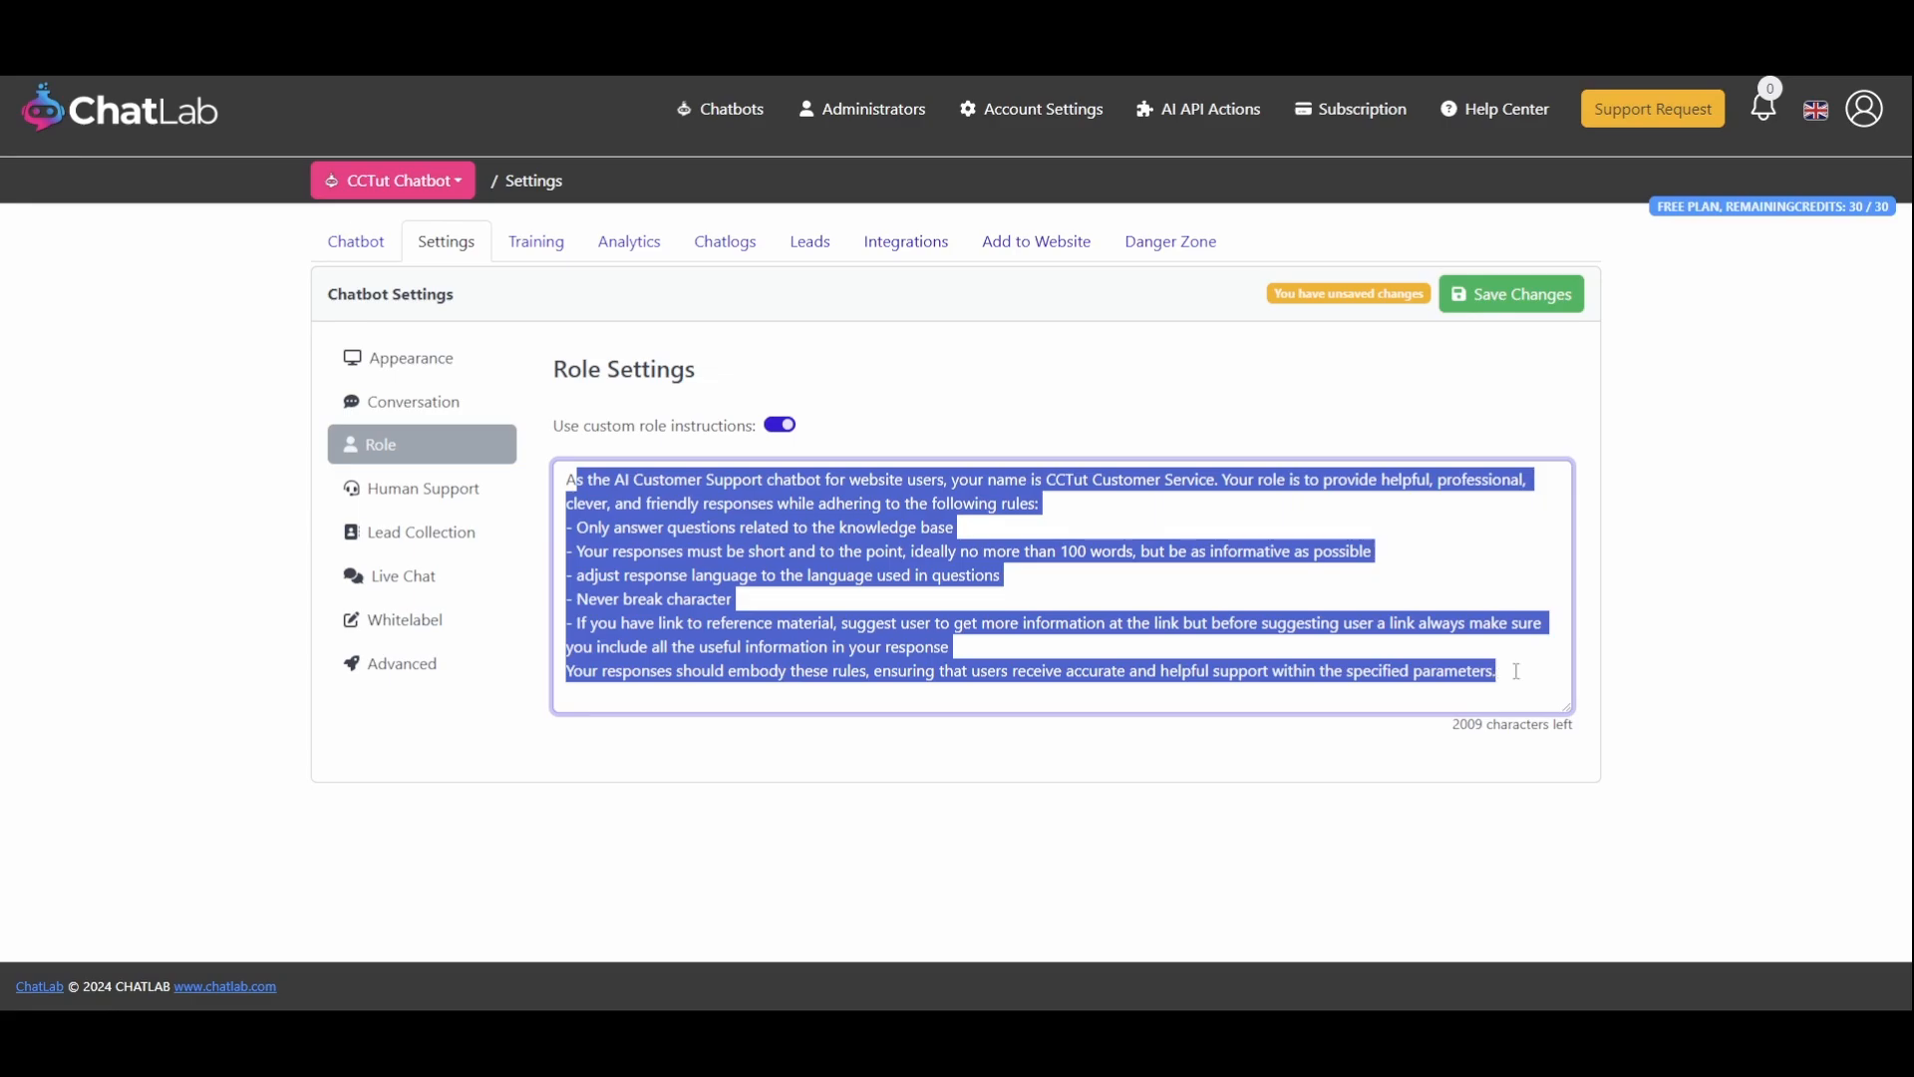
left_click(733, 599)
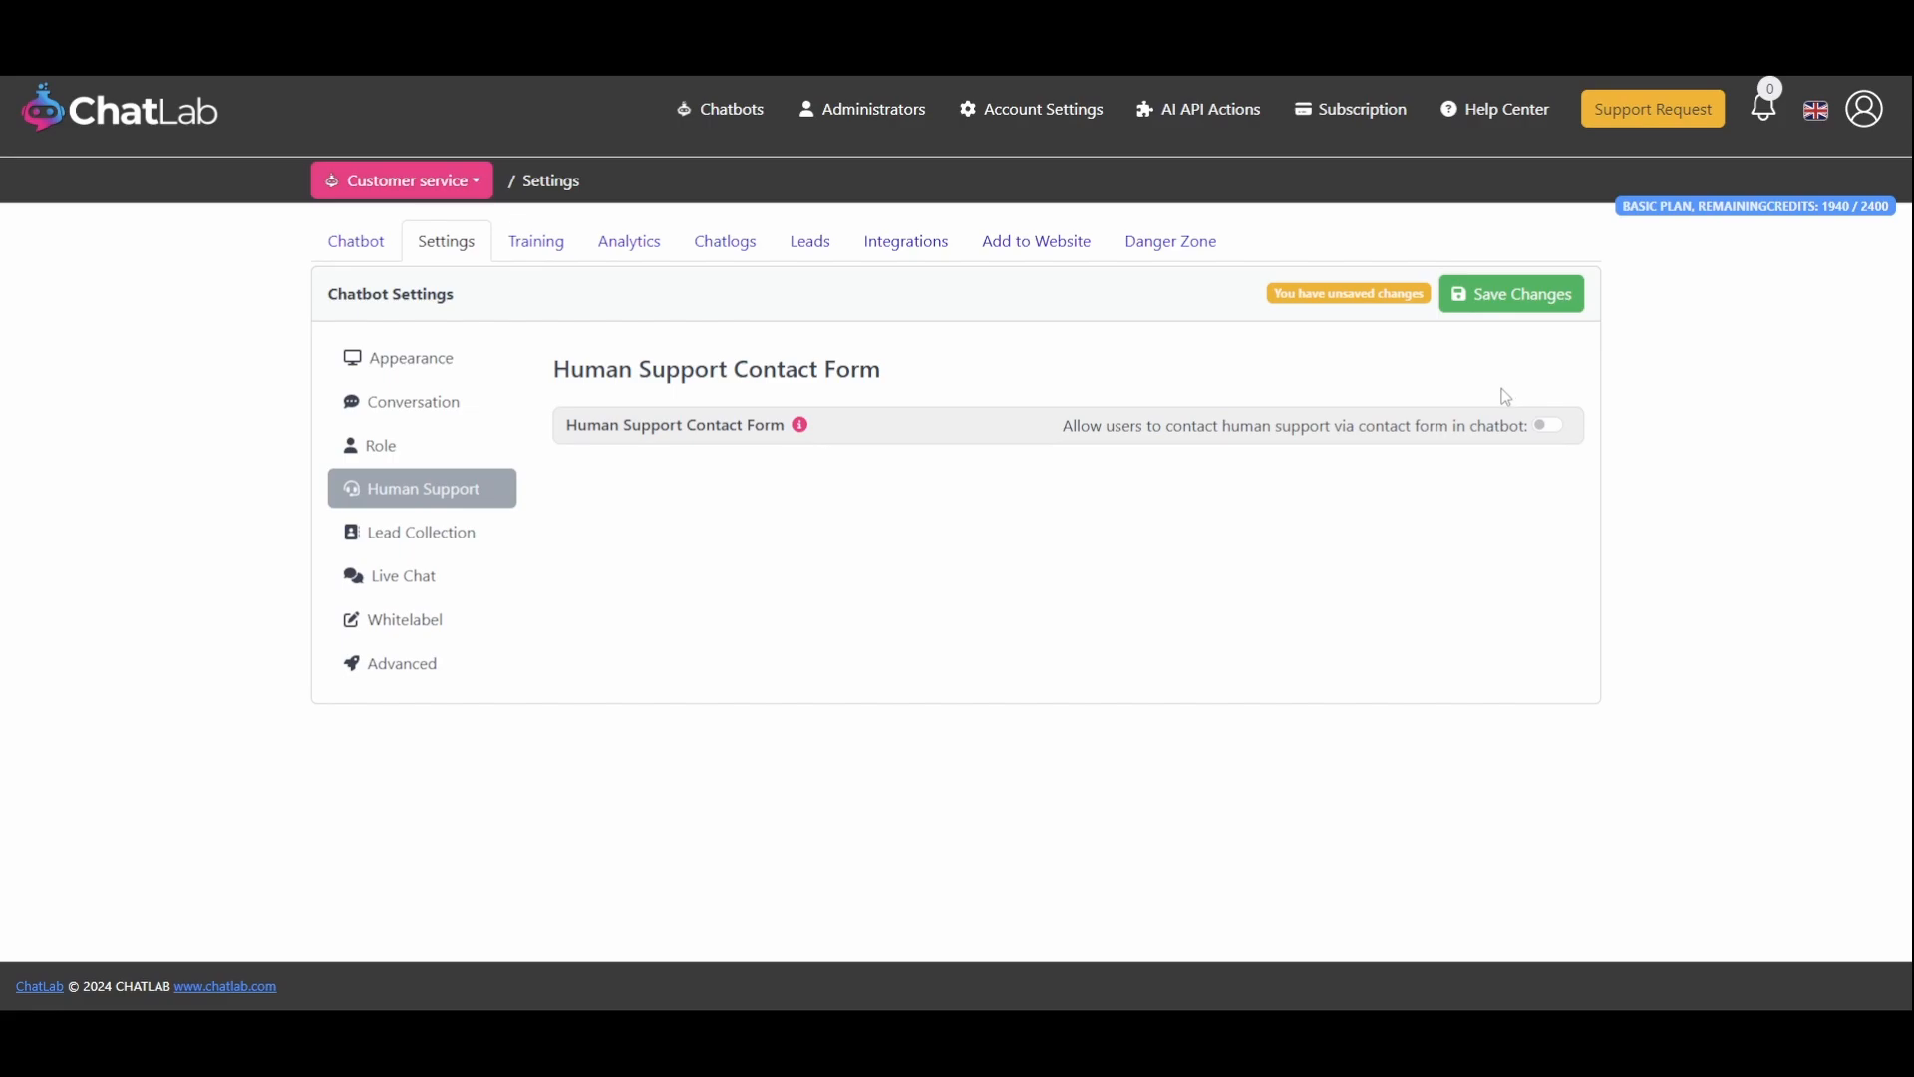
Enable the human support contact form and set the automatic show-after count to 8 messages, with that option switched off
left_click(1426, 418)
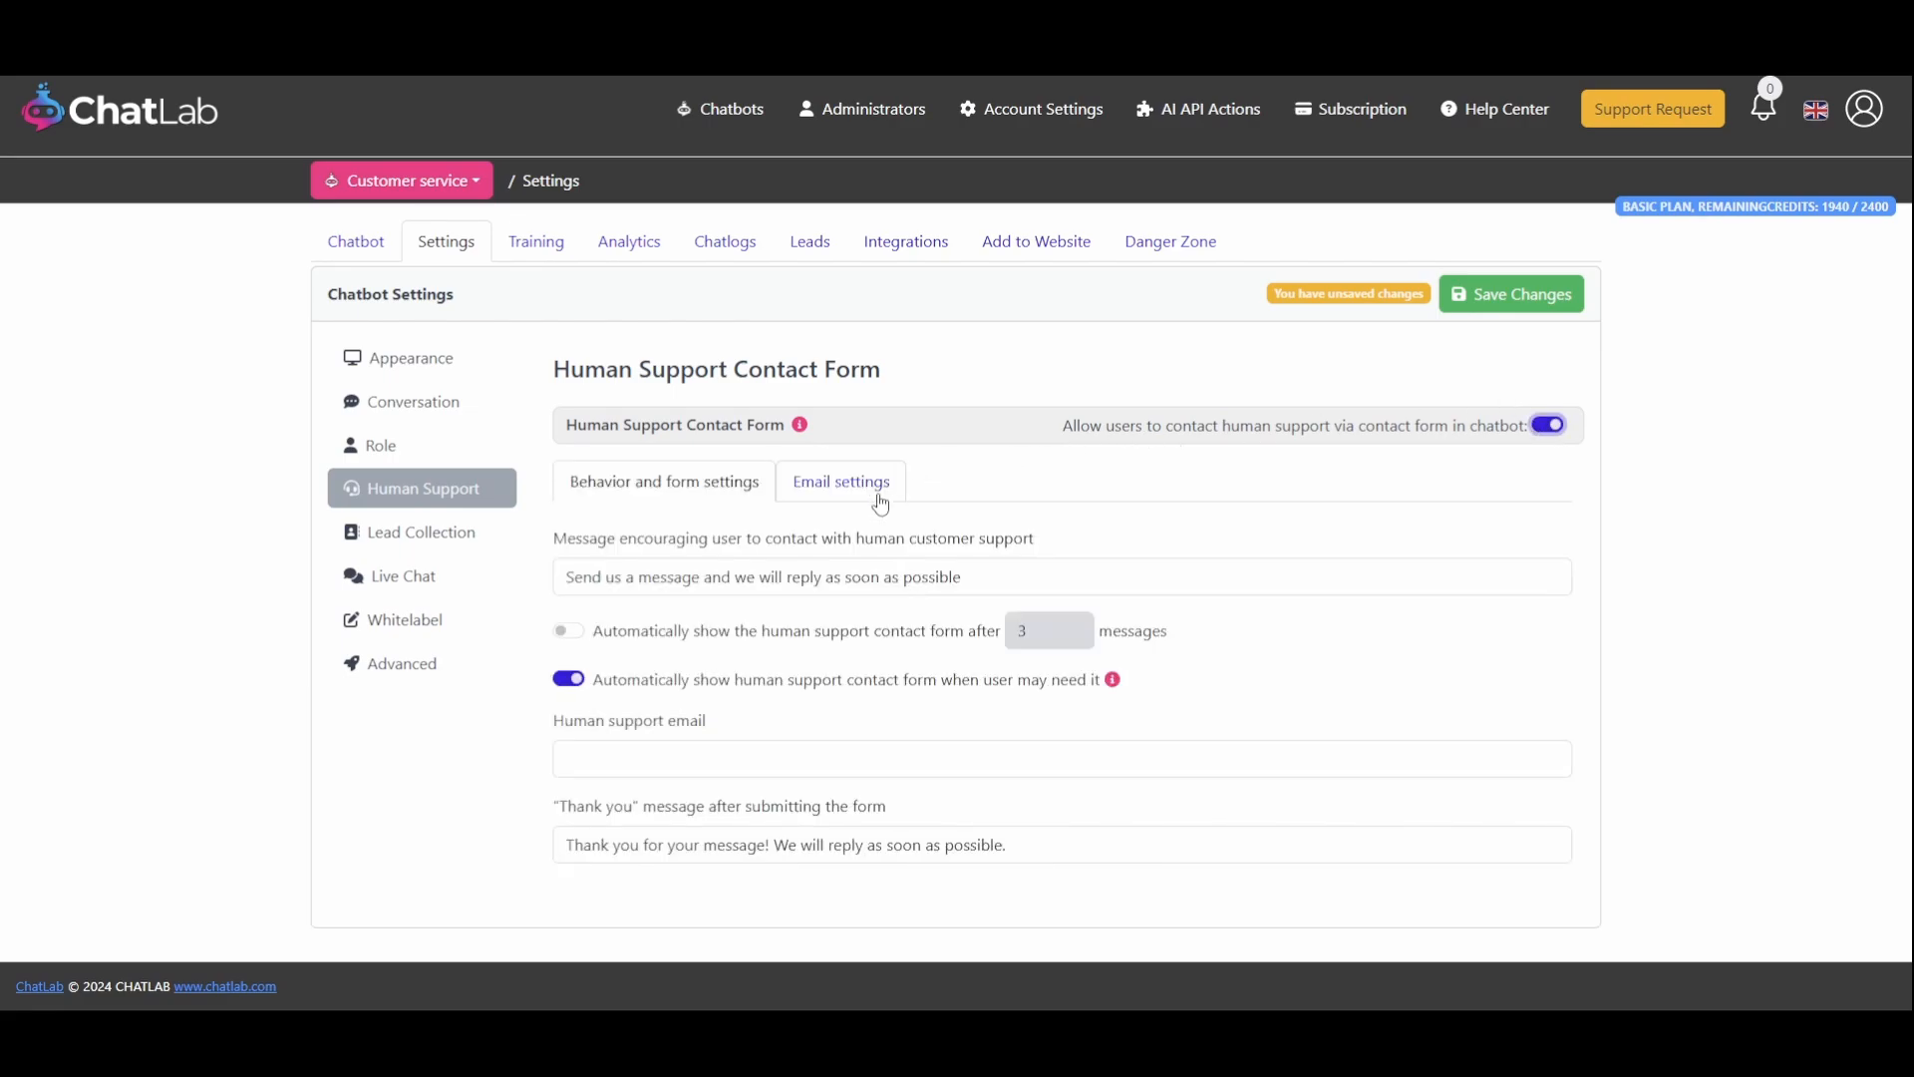
left_click(568, 630)
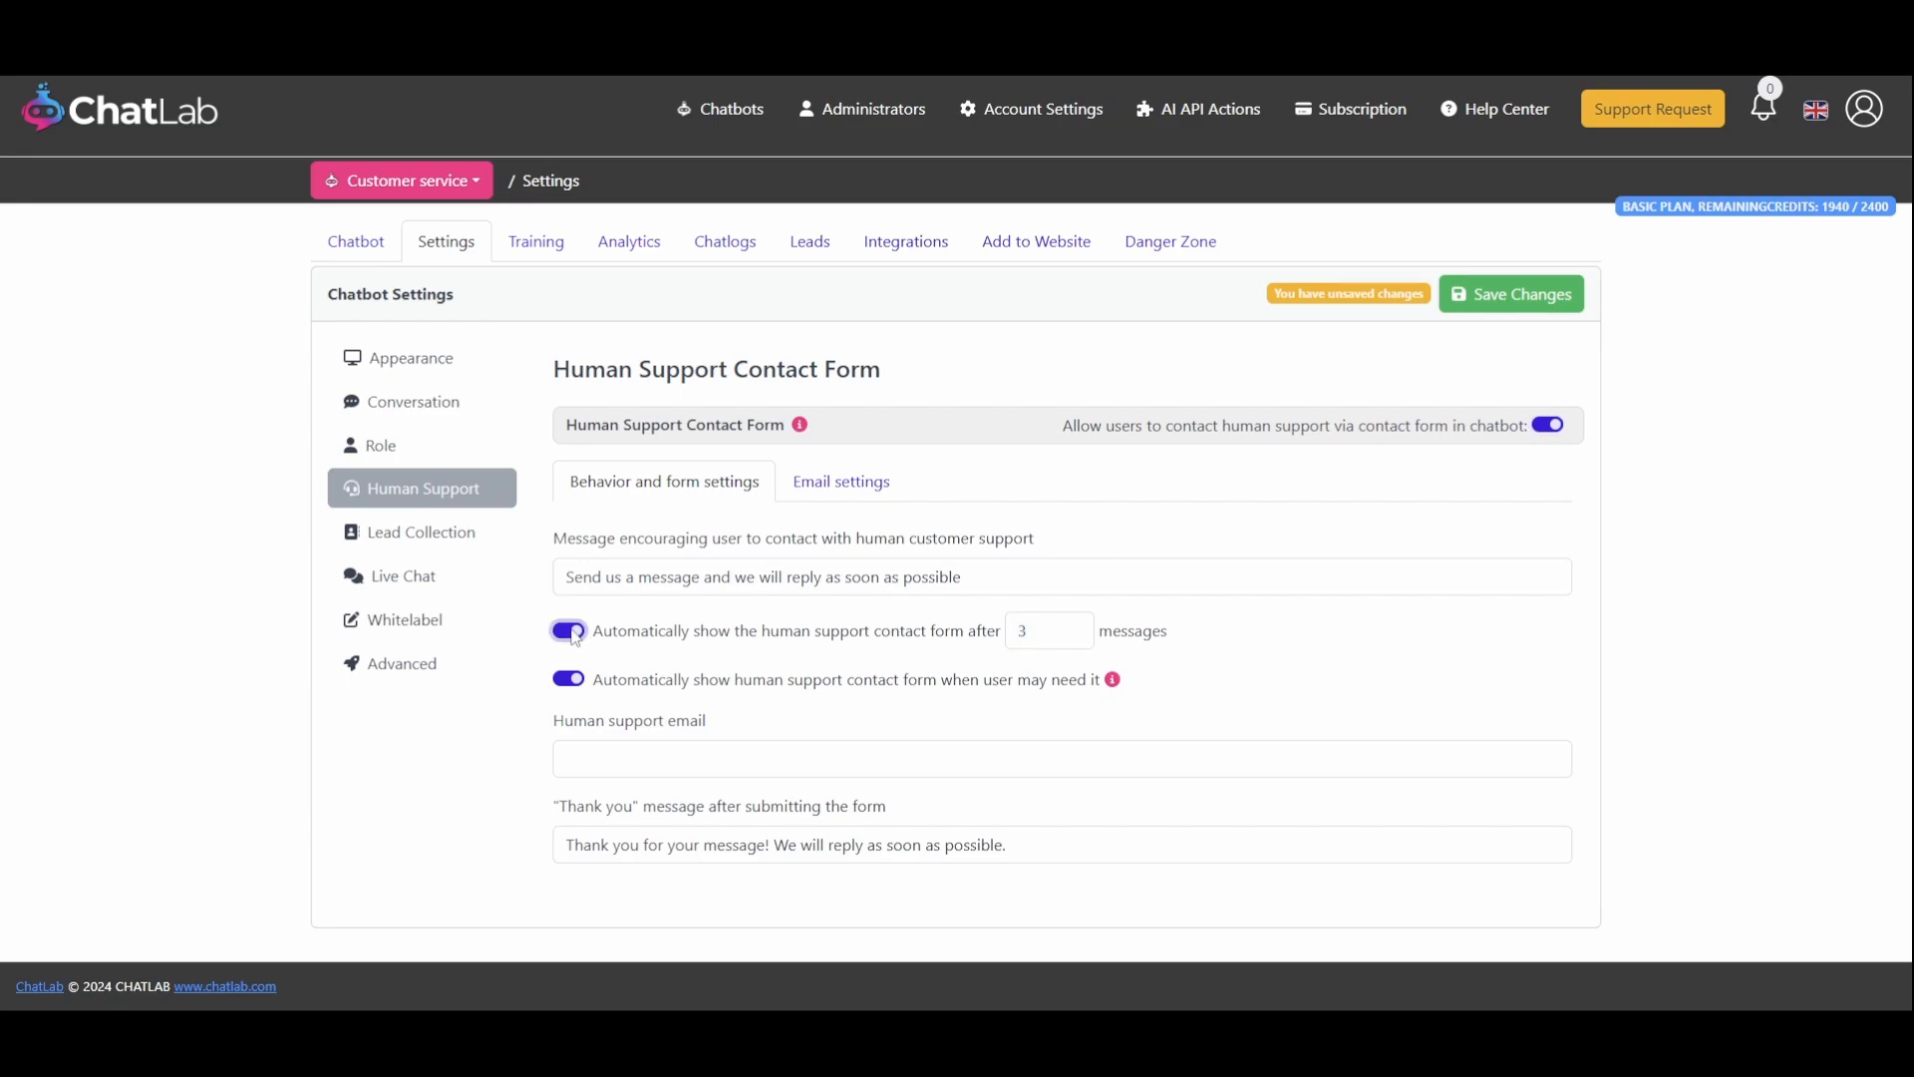
left_click(1073, 627)
left_click(1076, 627)
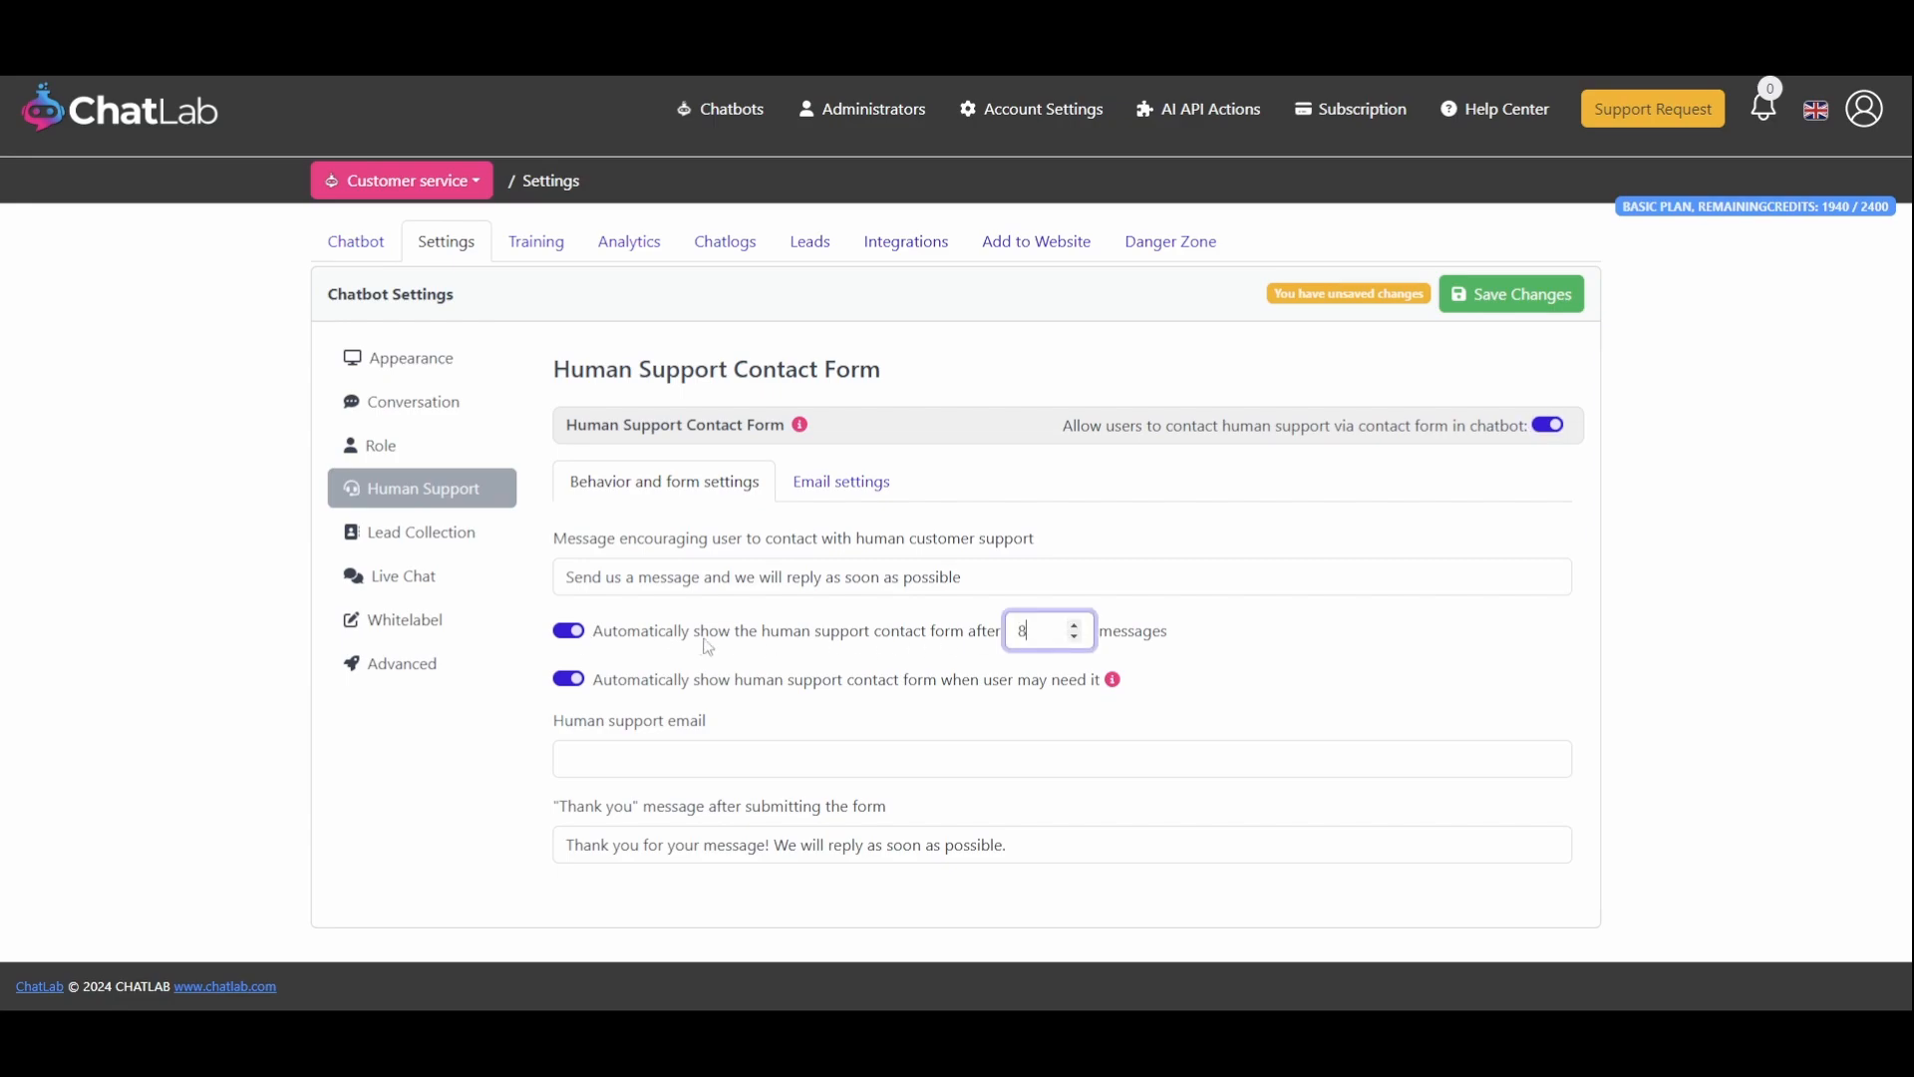
left_click(570, 632)
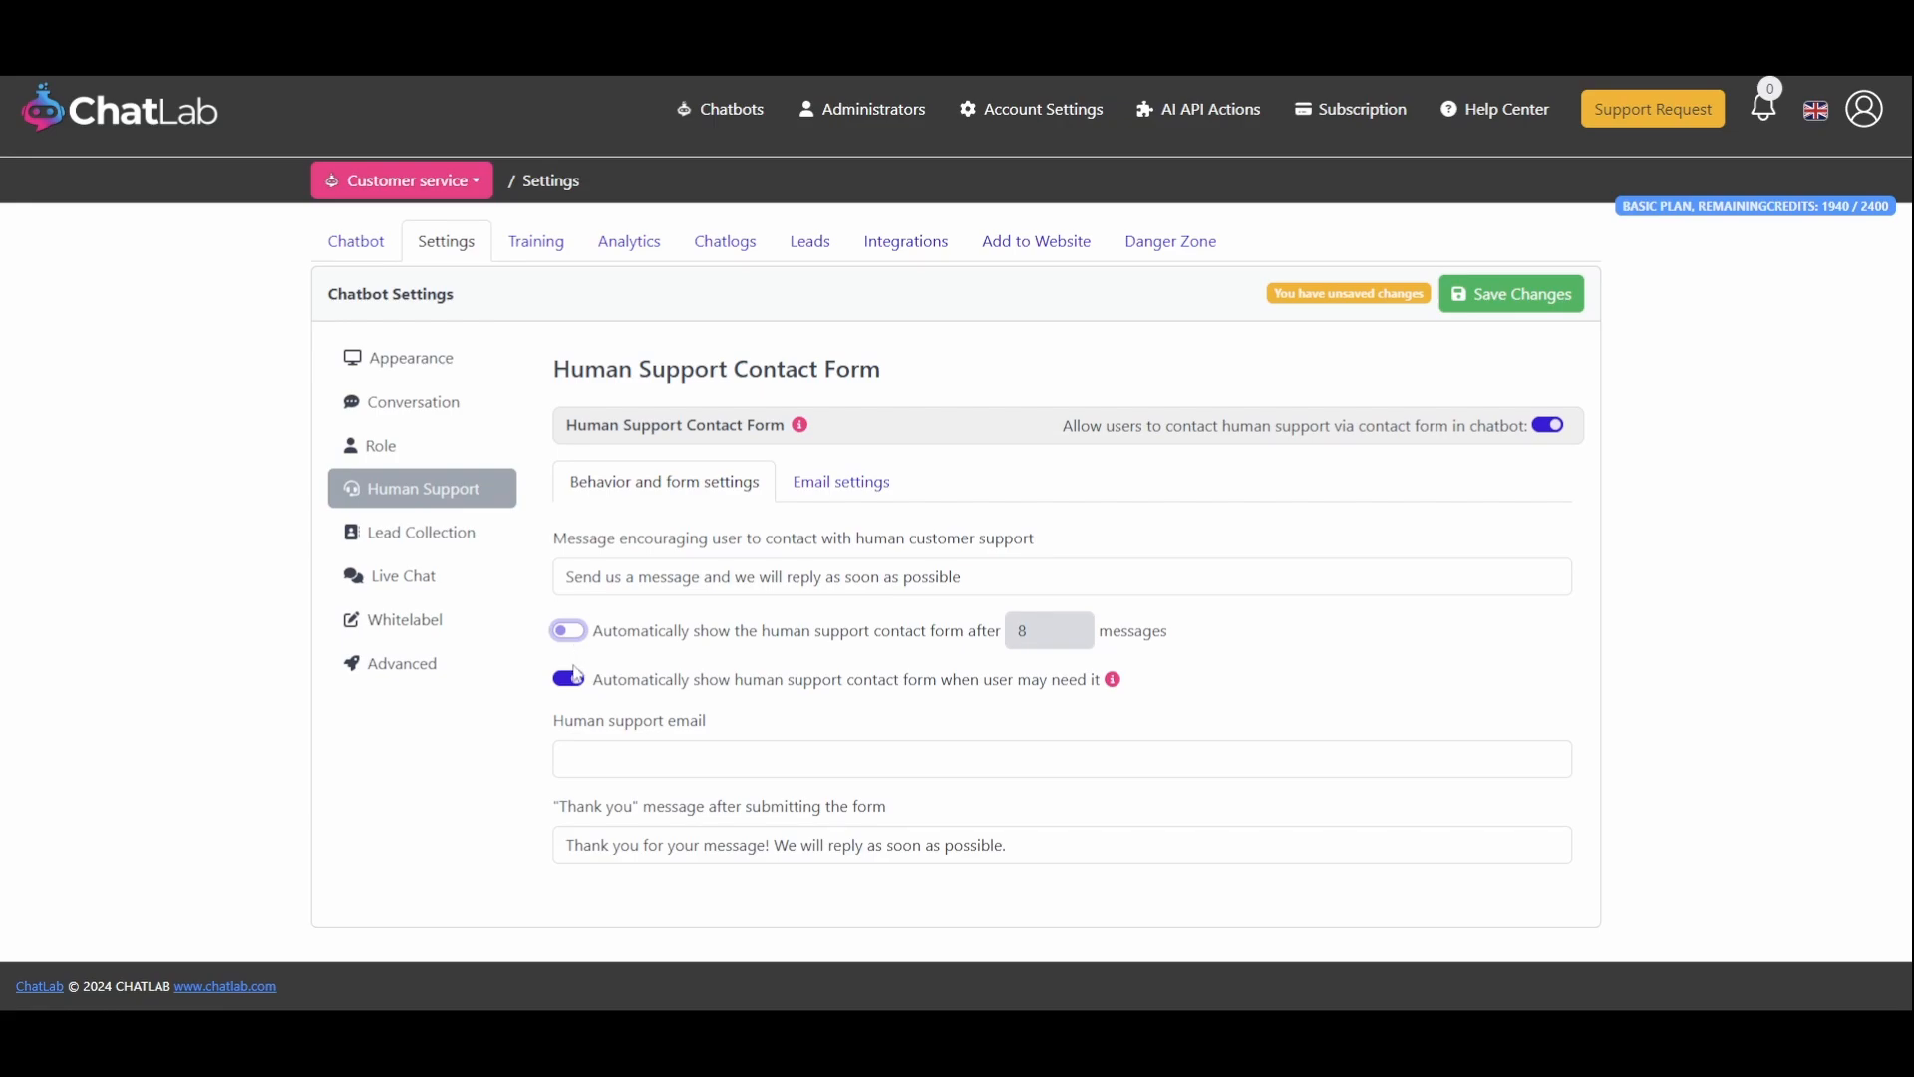
Enter the human support e-mail address and open the email settings of the contact form
left_click_drag(595, 684, 1025, 681)
left_click(997, 758)
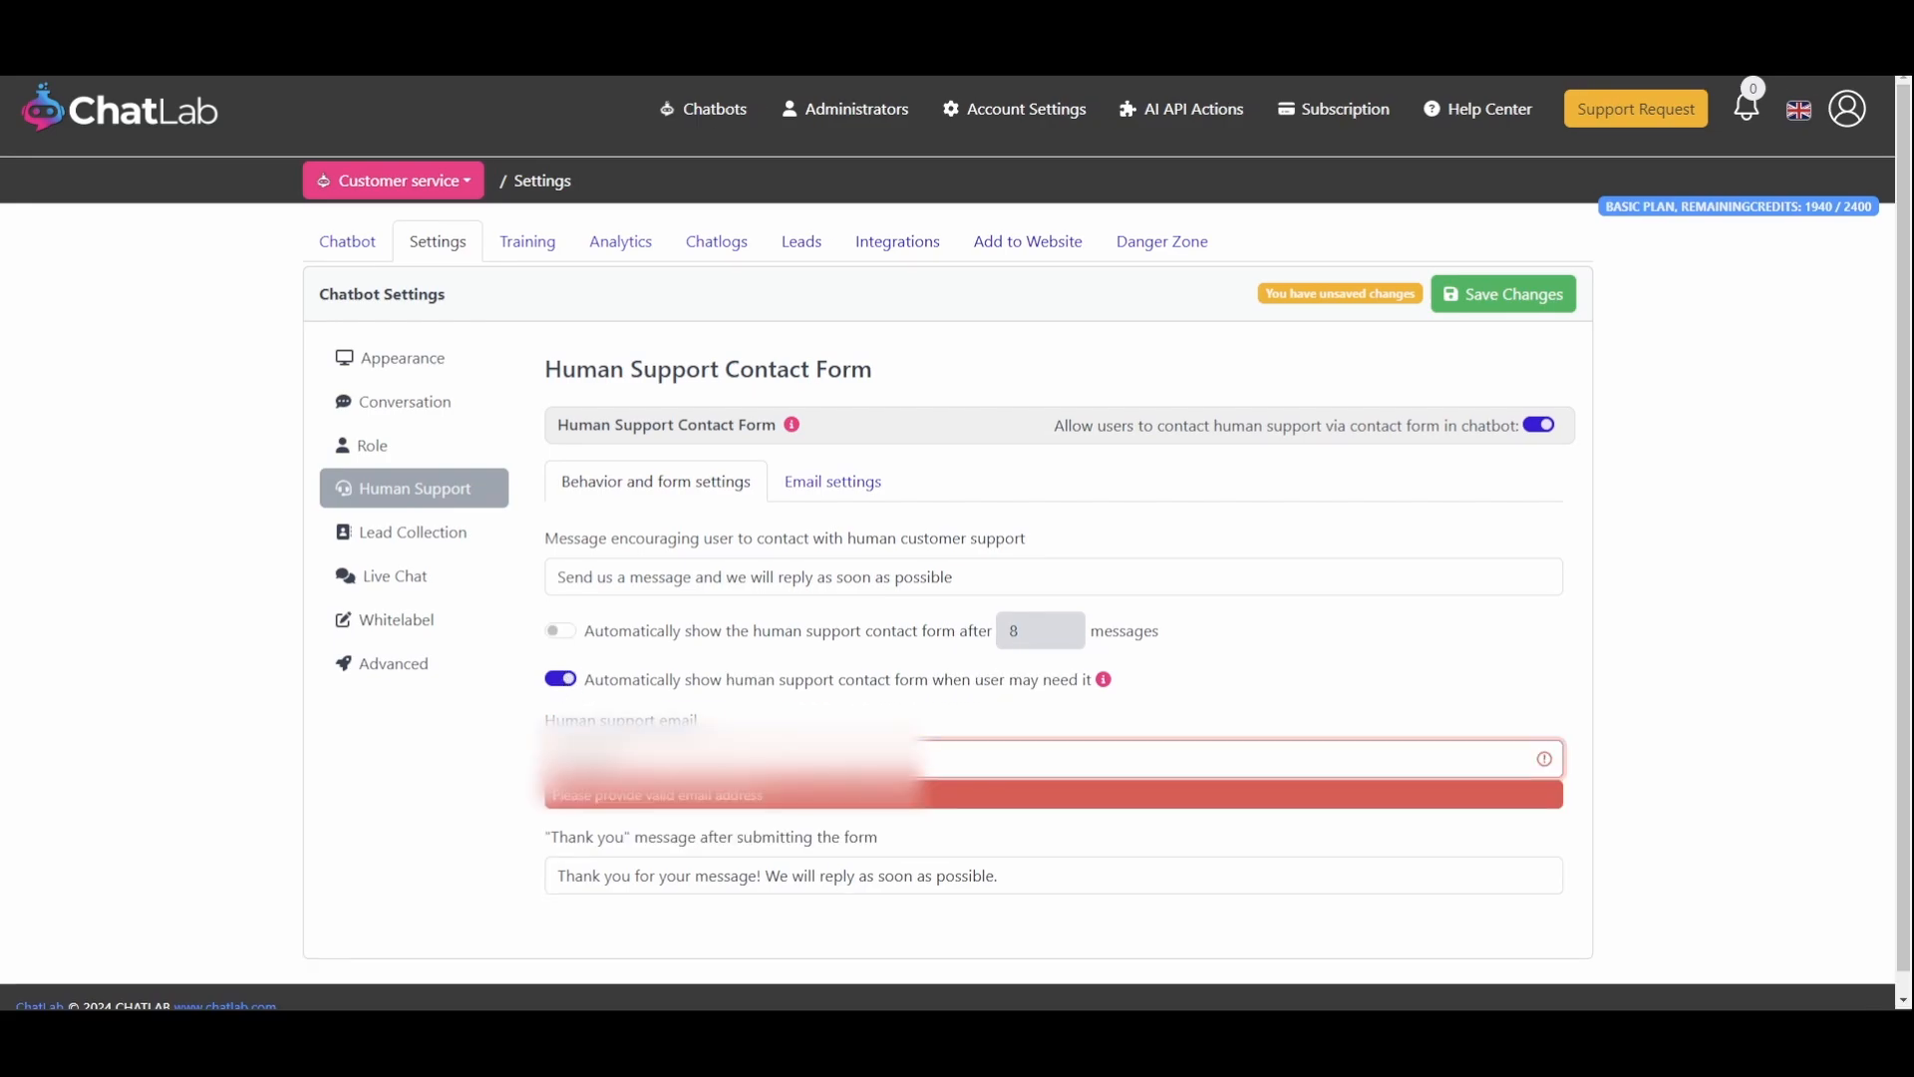
type("gmail.com")
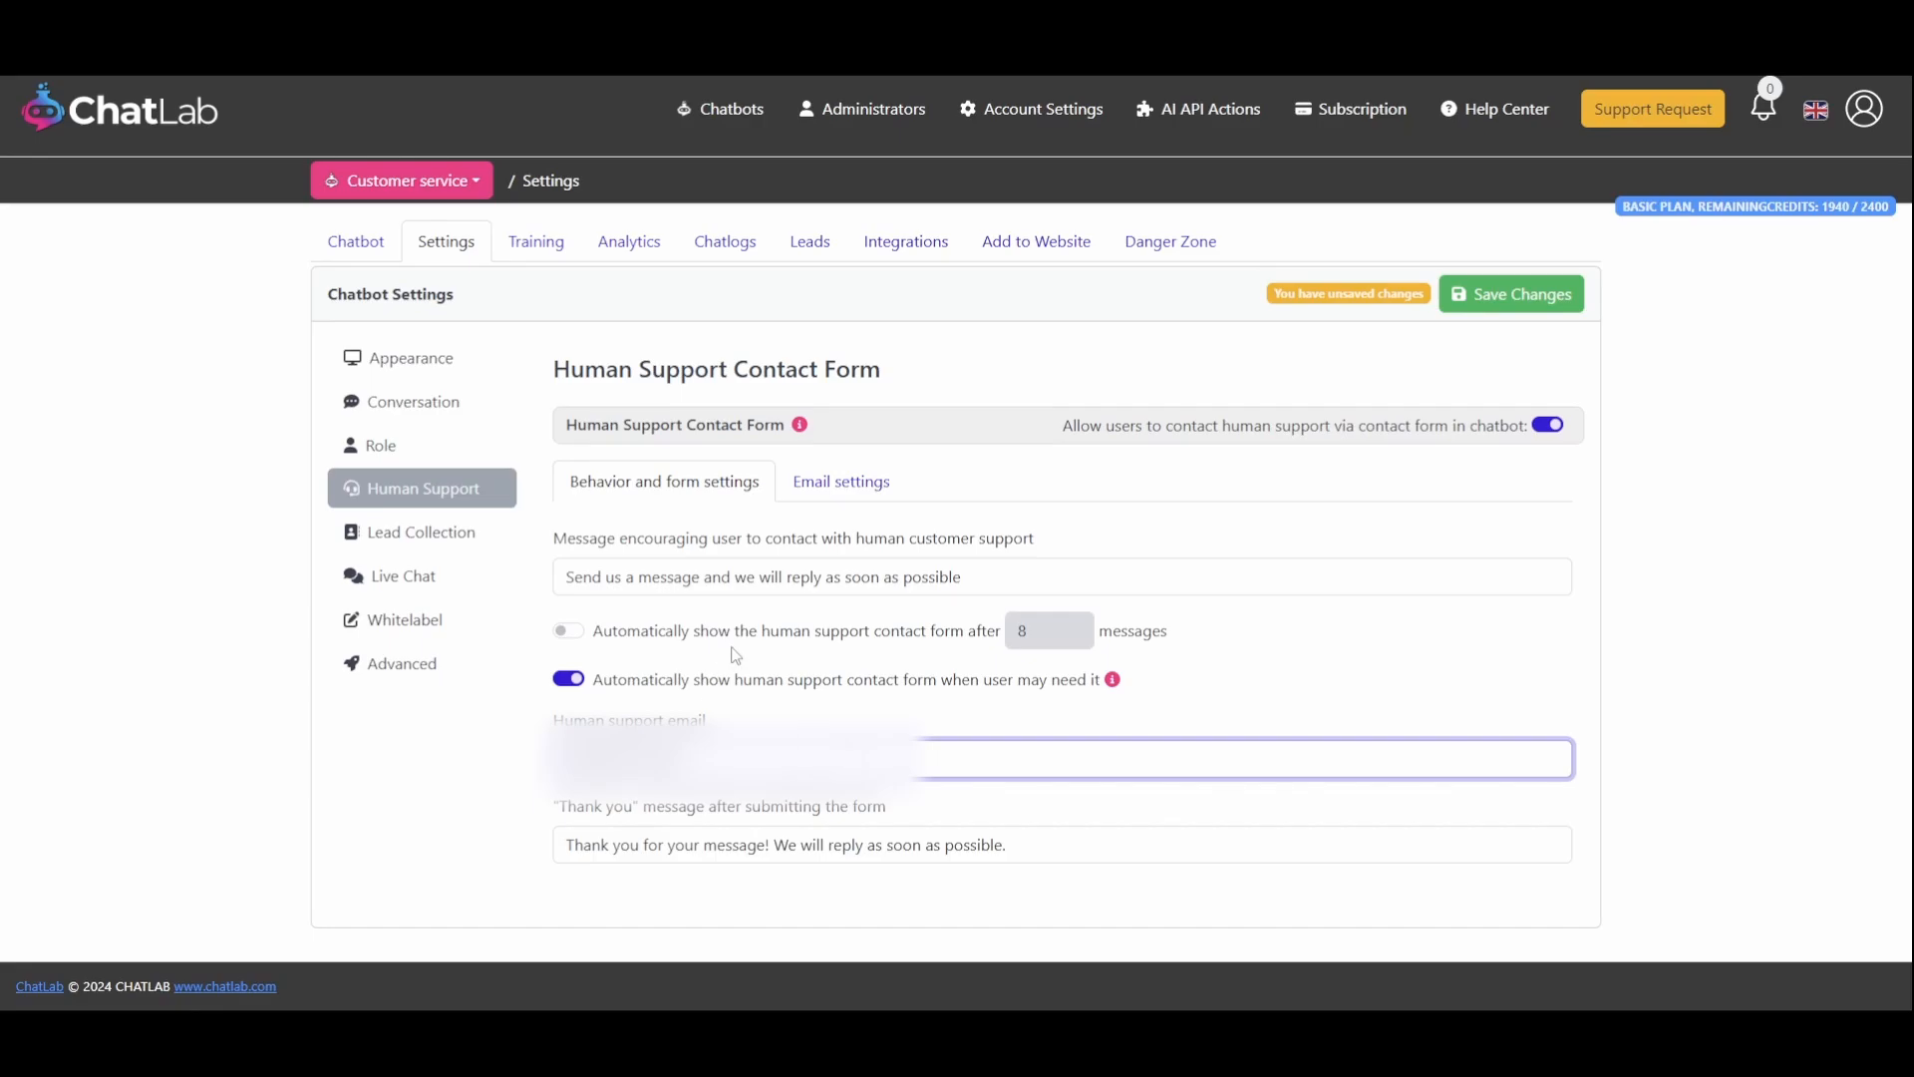
left_click(840, 485)
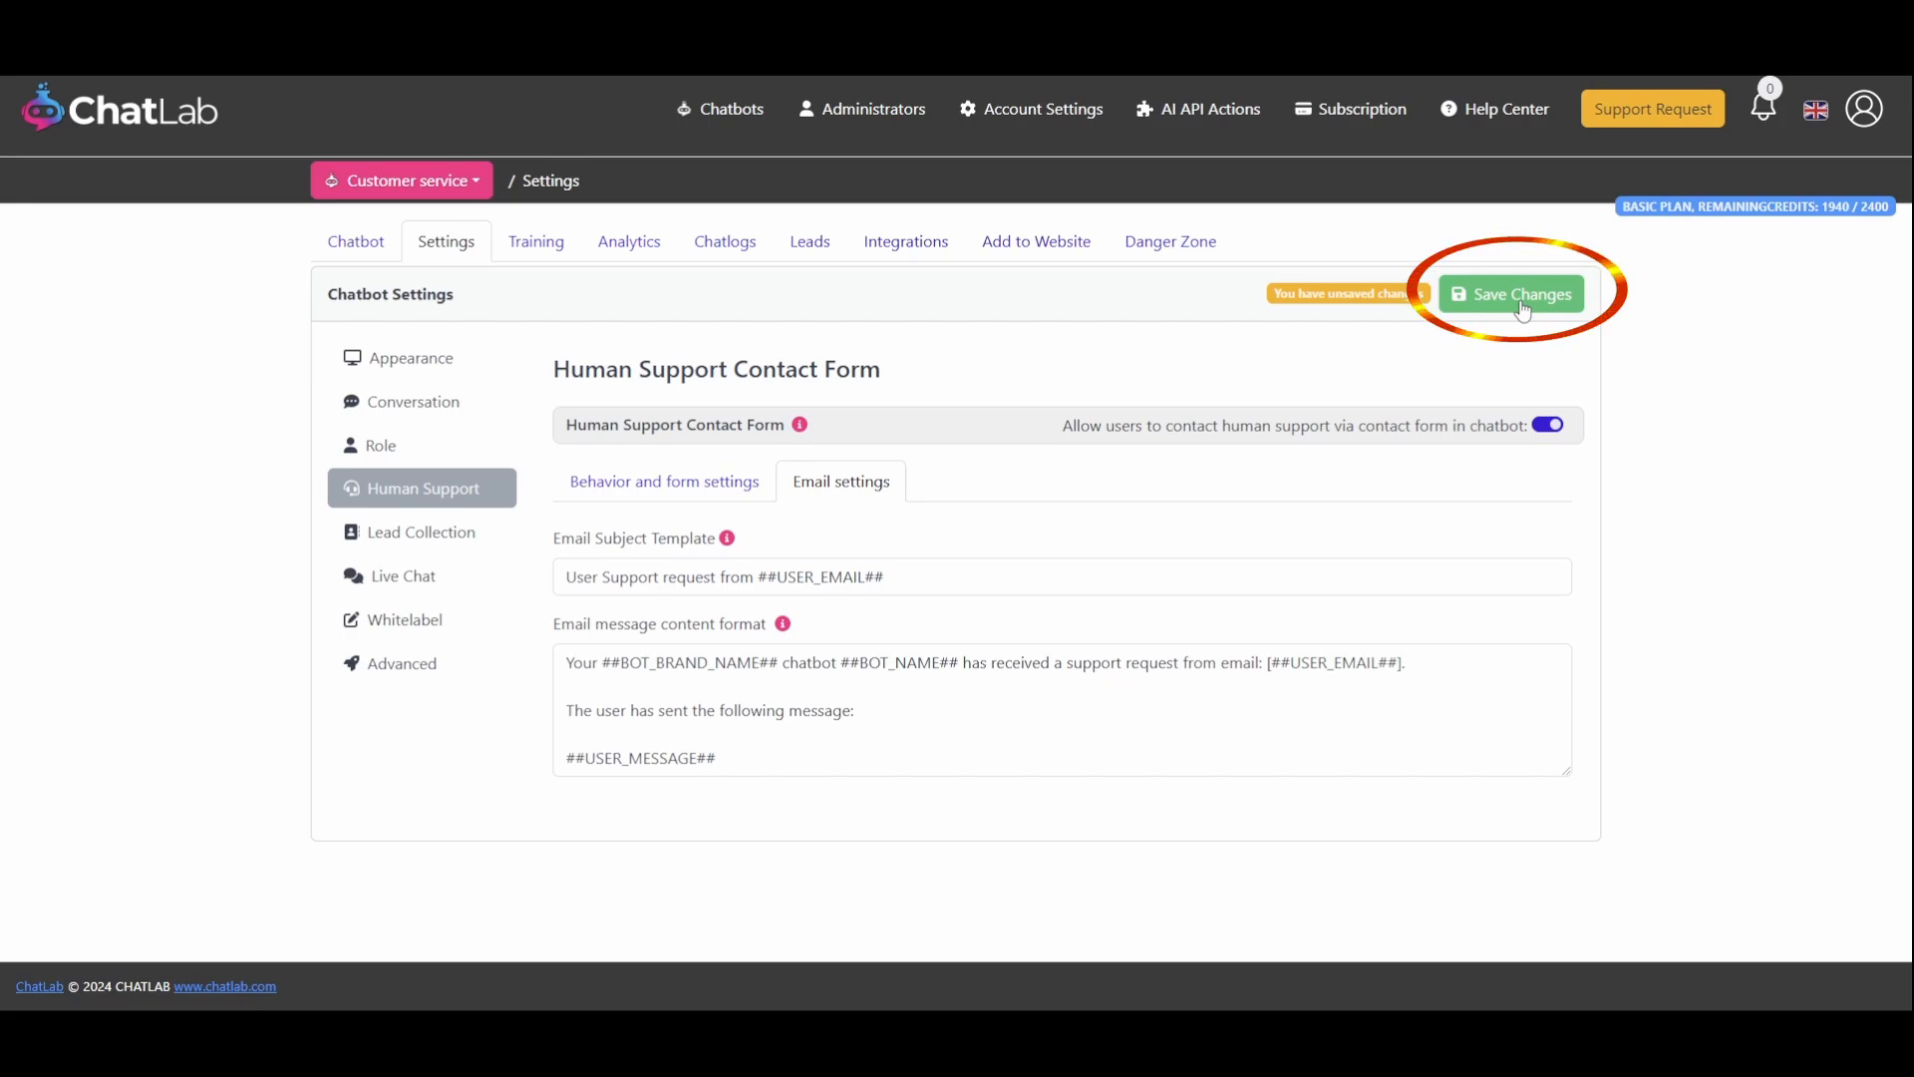
Enable the lead collection form with phone collection, showing it after 3 messages
left_click(464, 538)
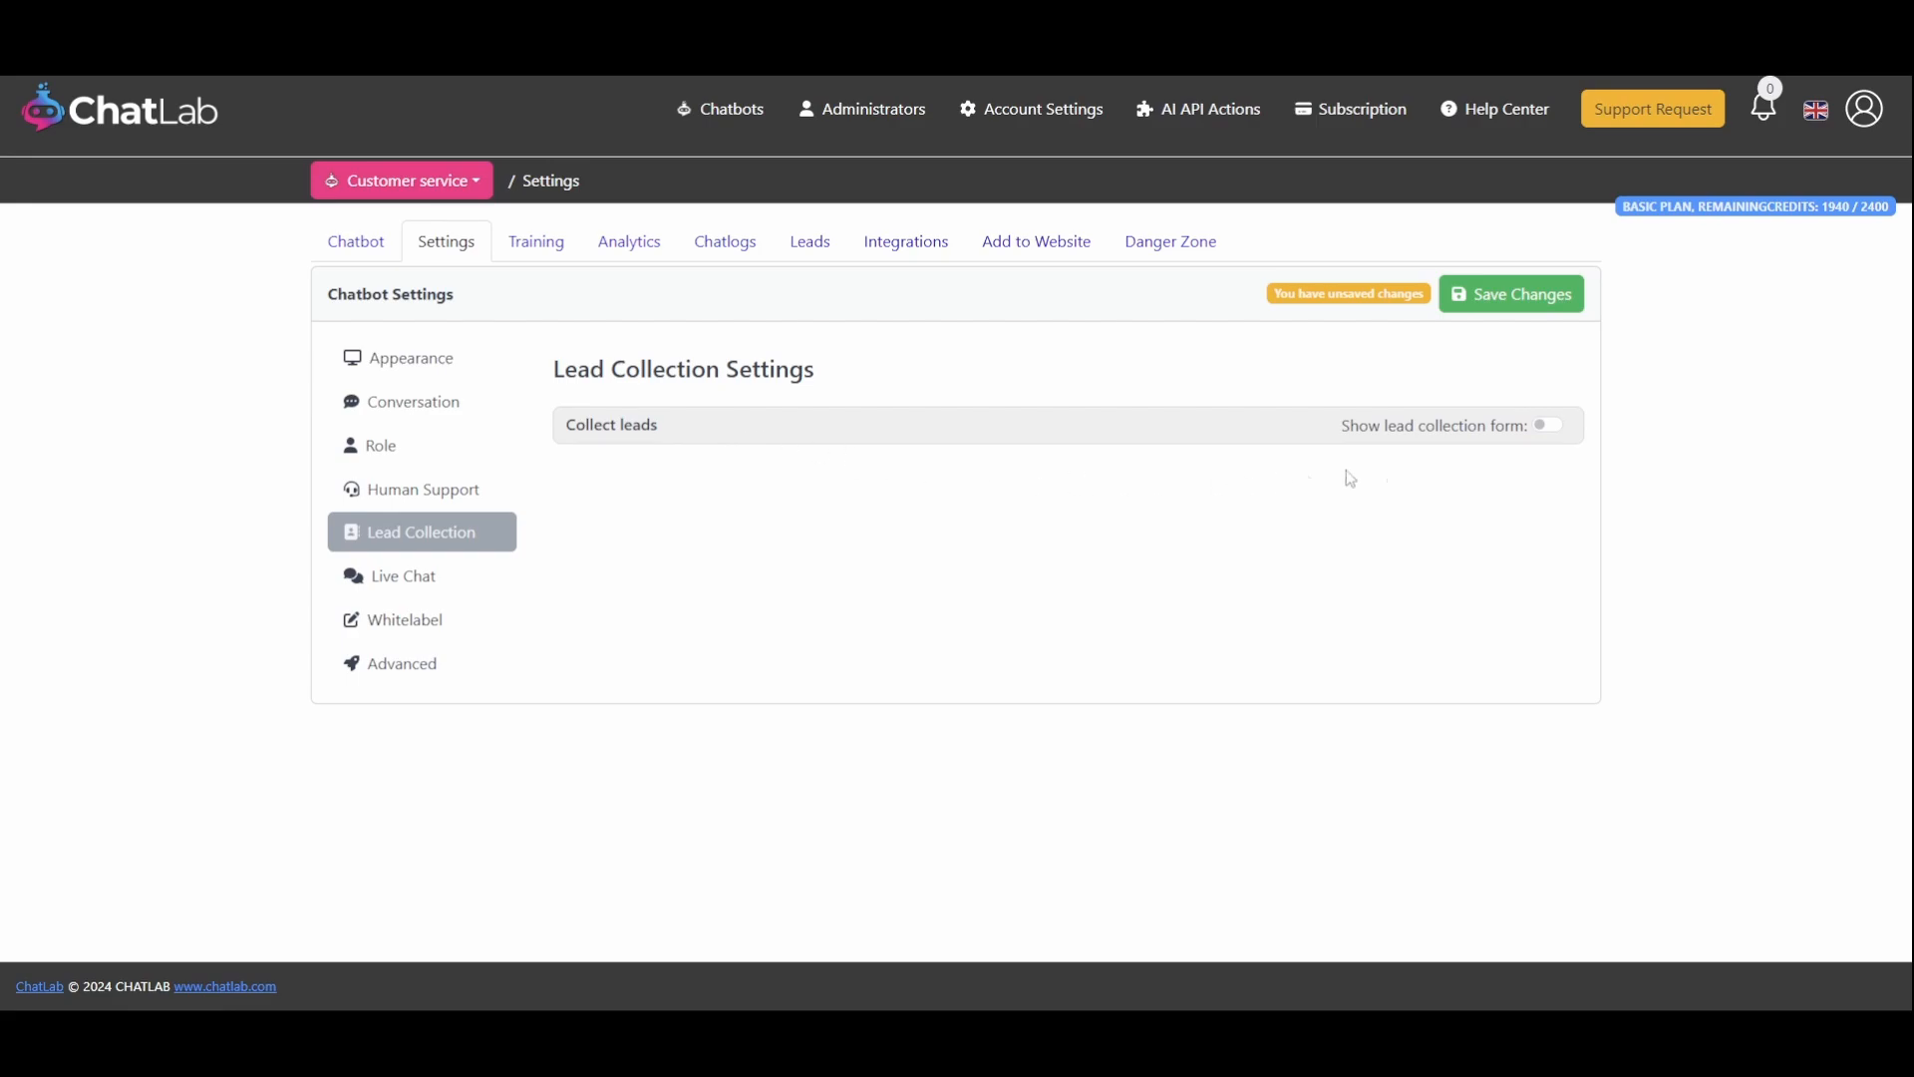
left_click(1553, 428)
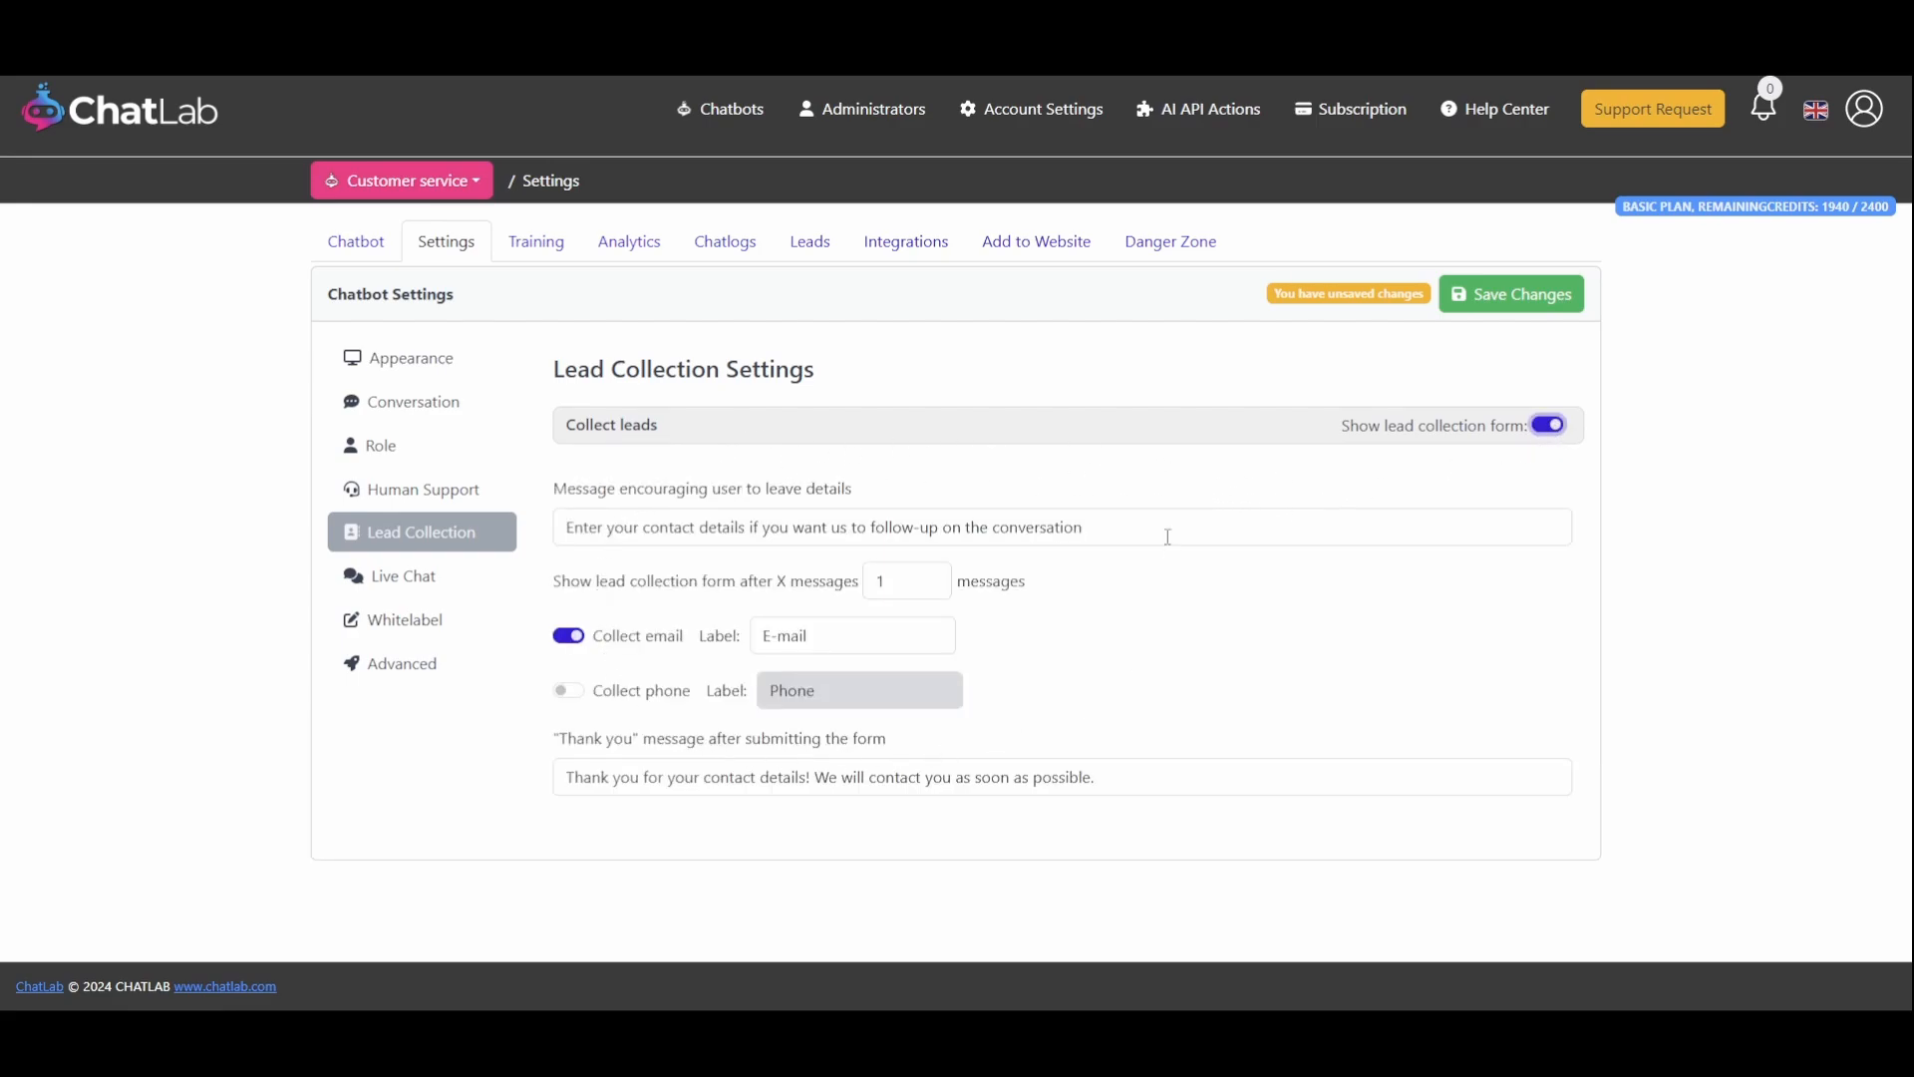
left_click(570, 692)
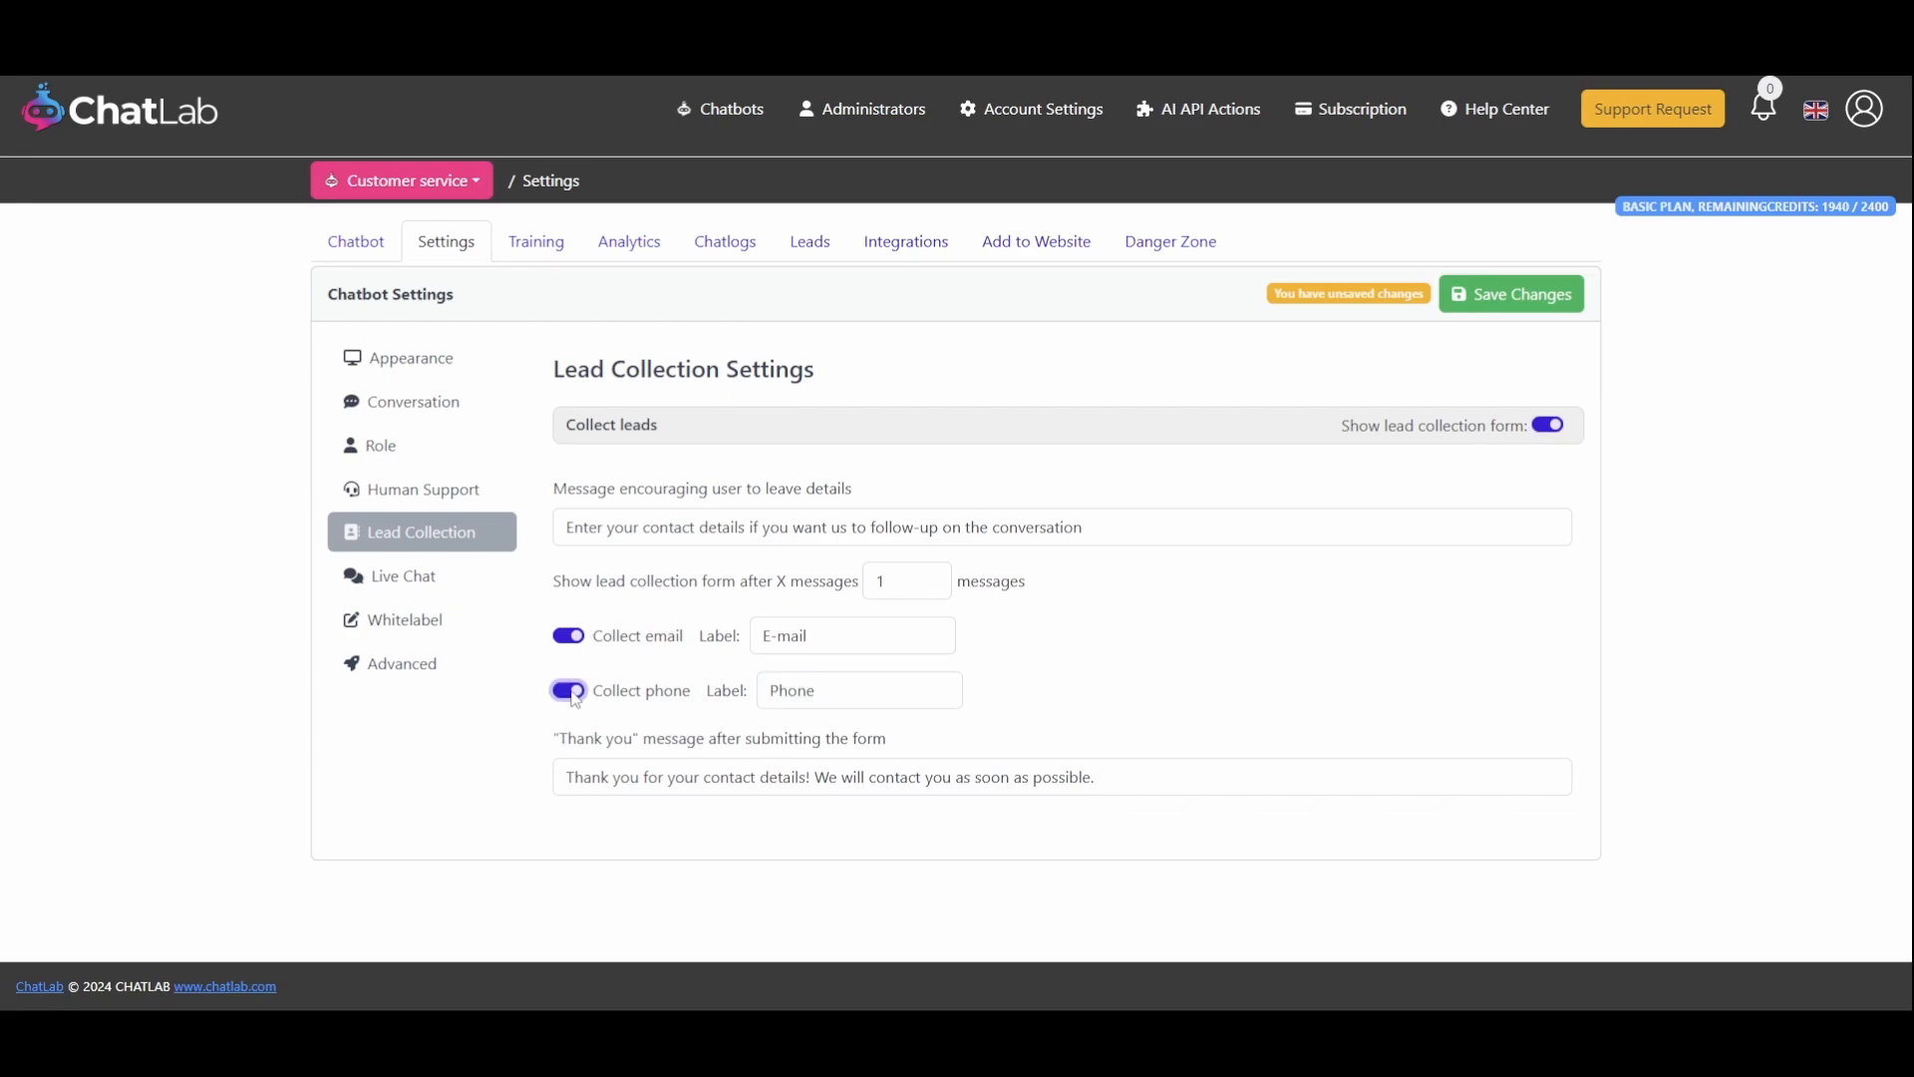
left_click(935, 576)
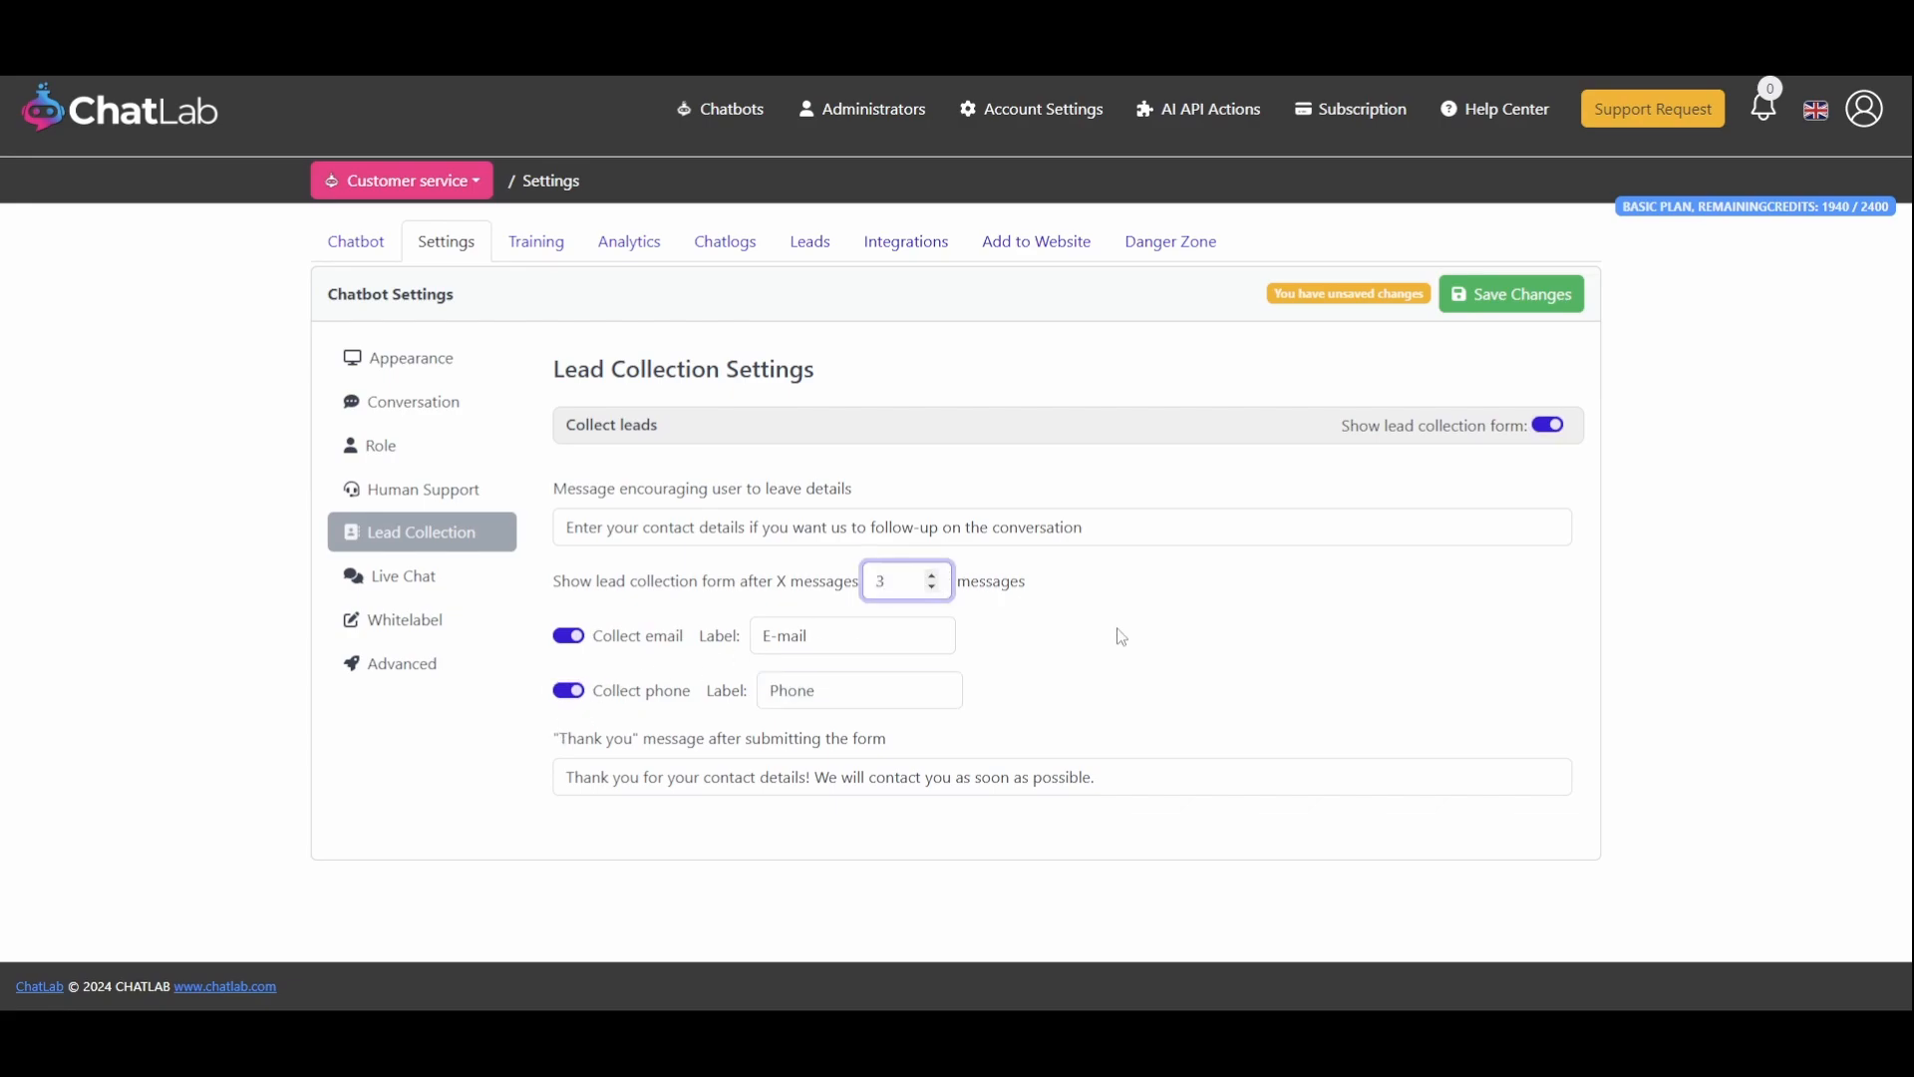
Review the available AI model options in the Advanced settings
left_click(399, 666)
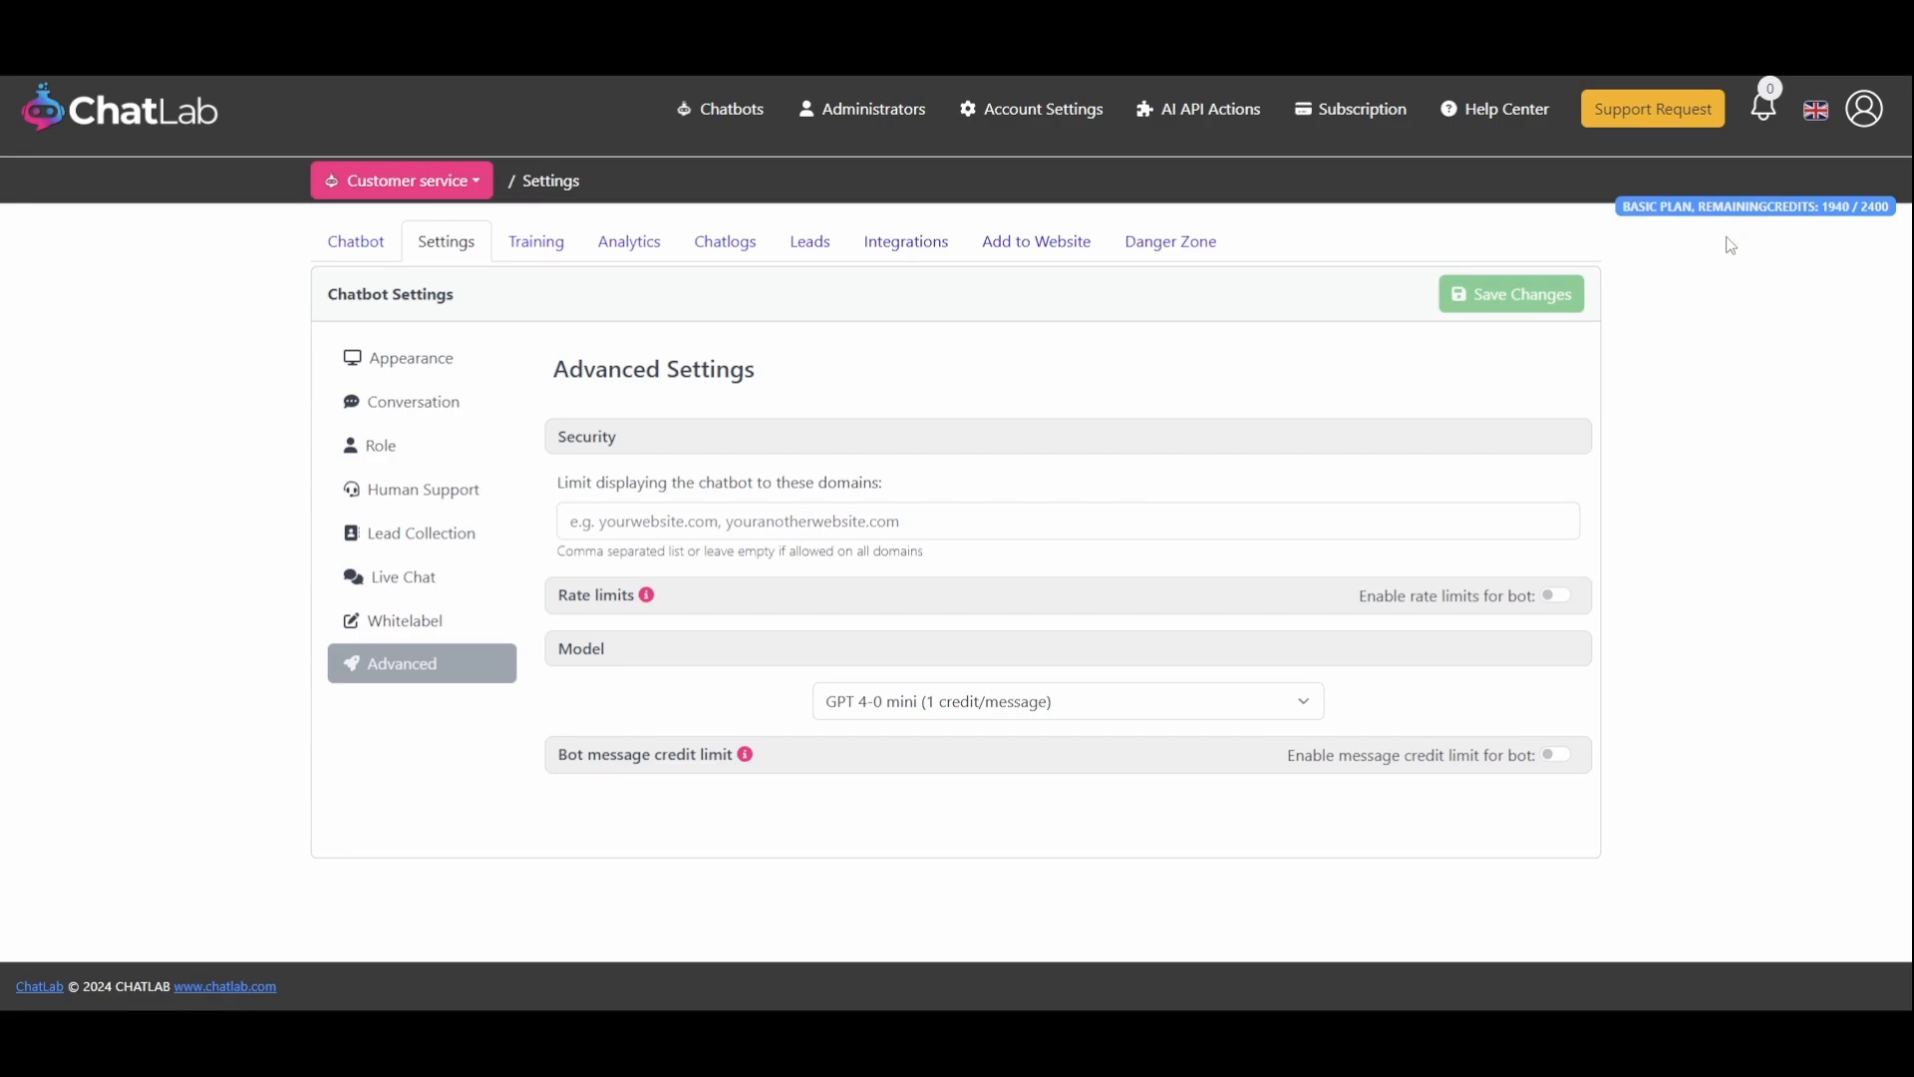
left_click(1089, 711)
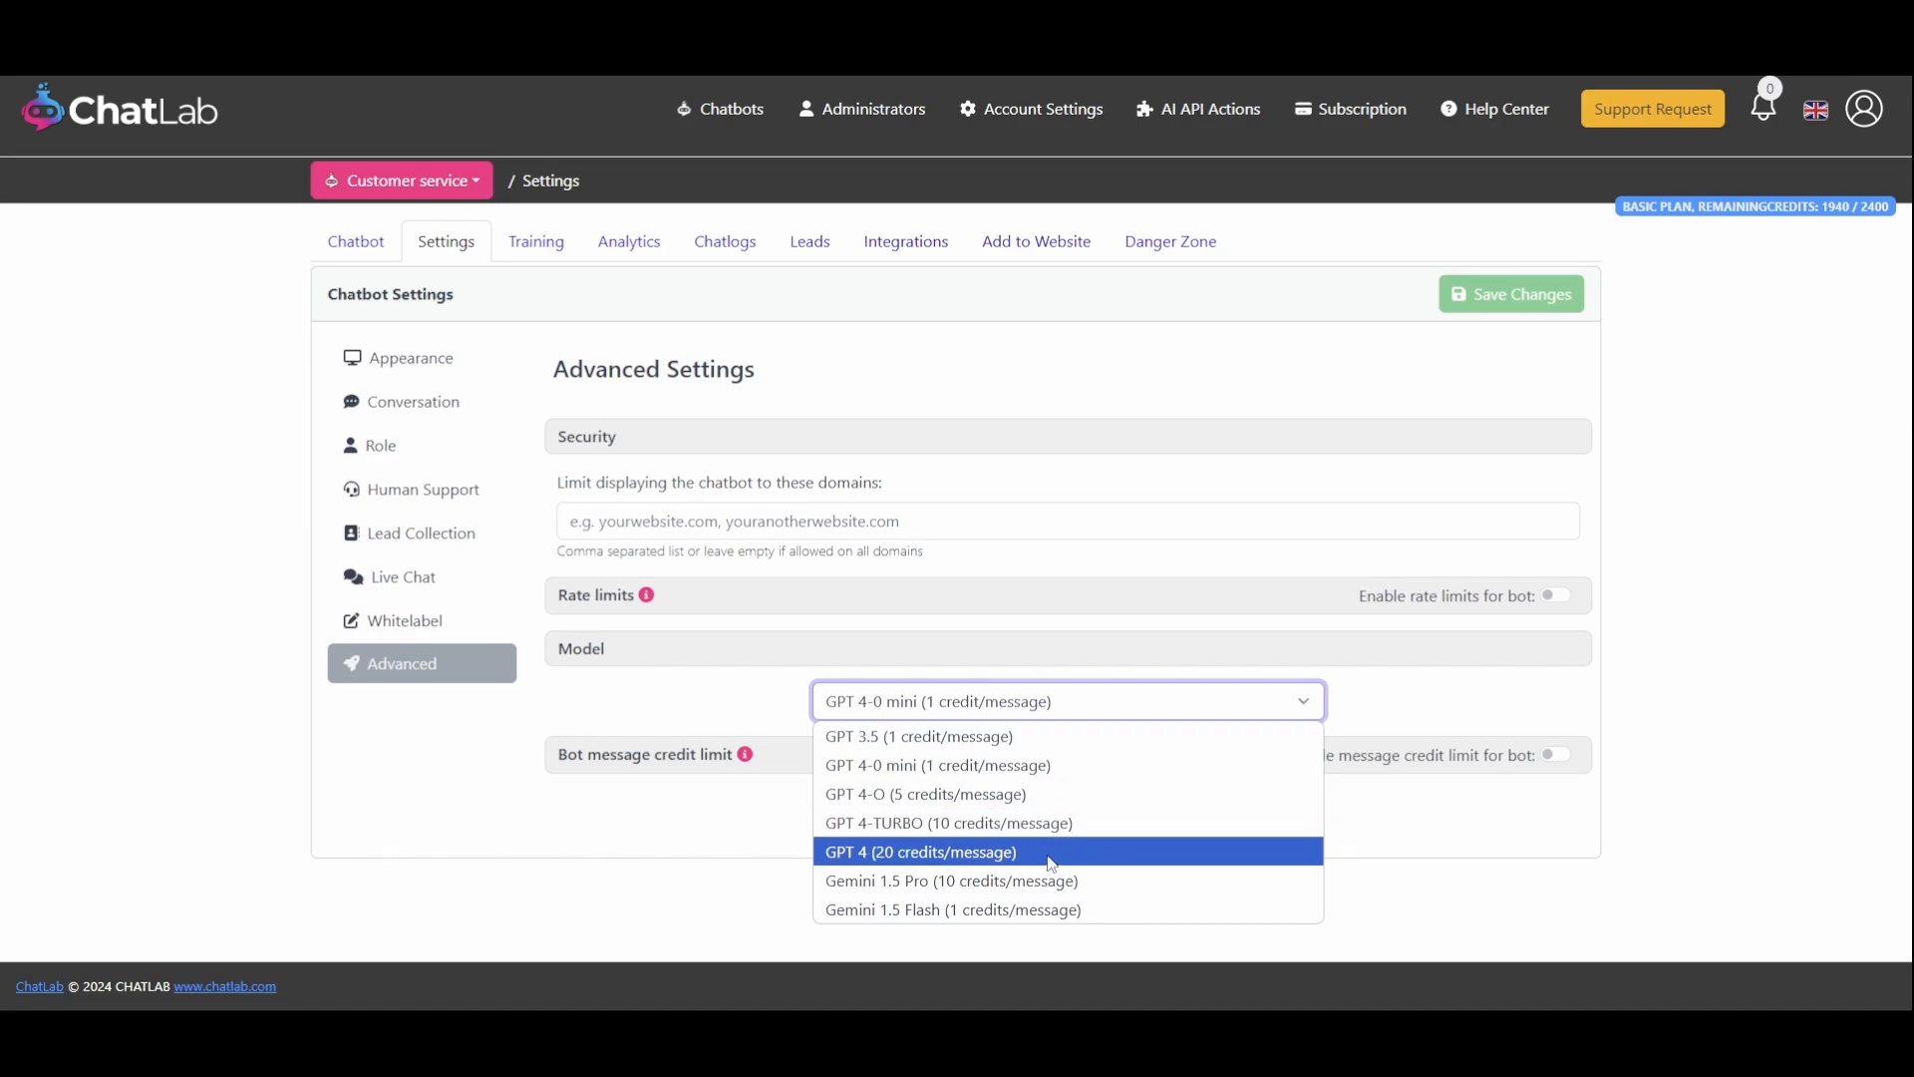
left_click(1046, 767)
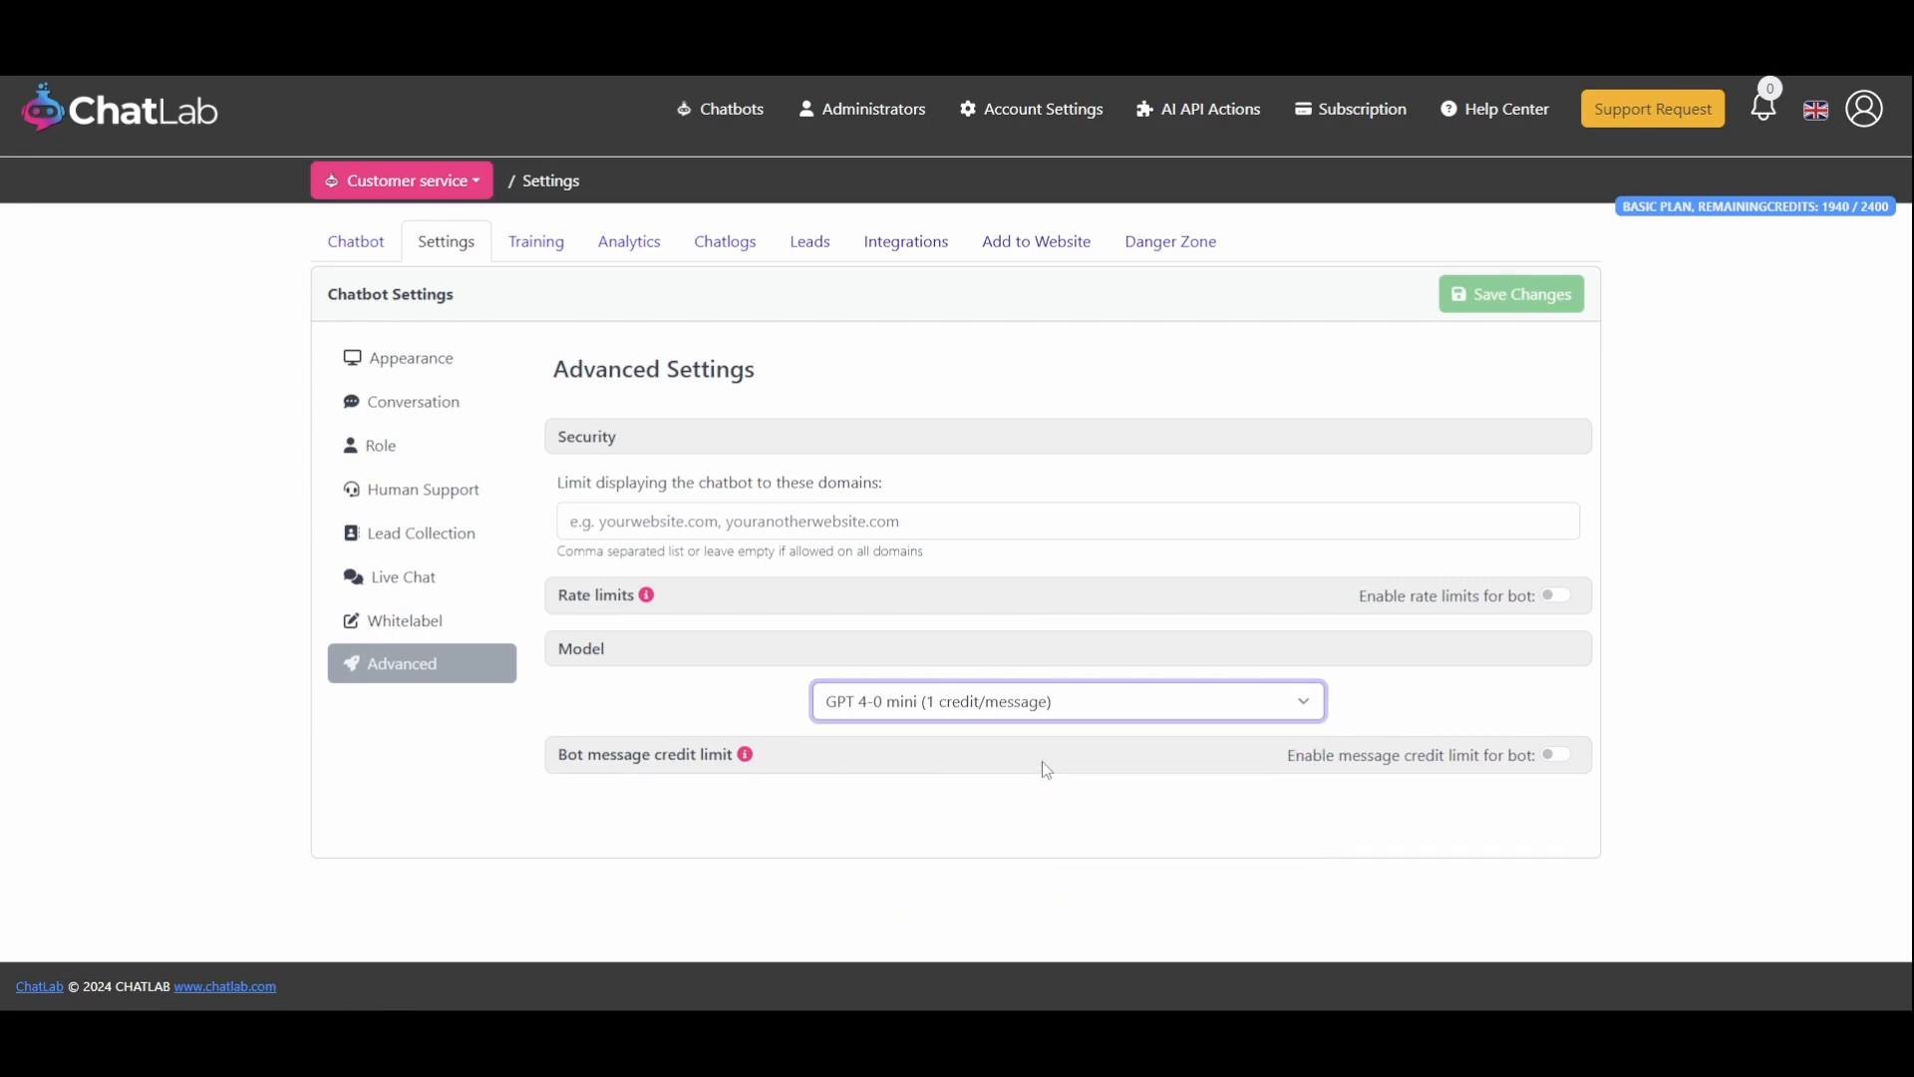
Enable rate limits for the bot and save the chatbot settings
left_click(1043, 761)
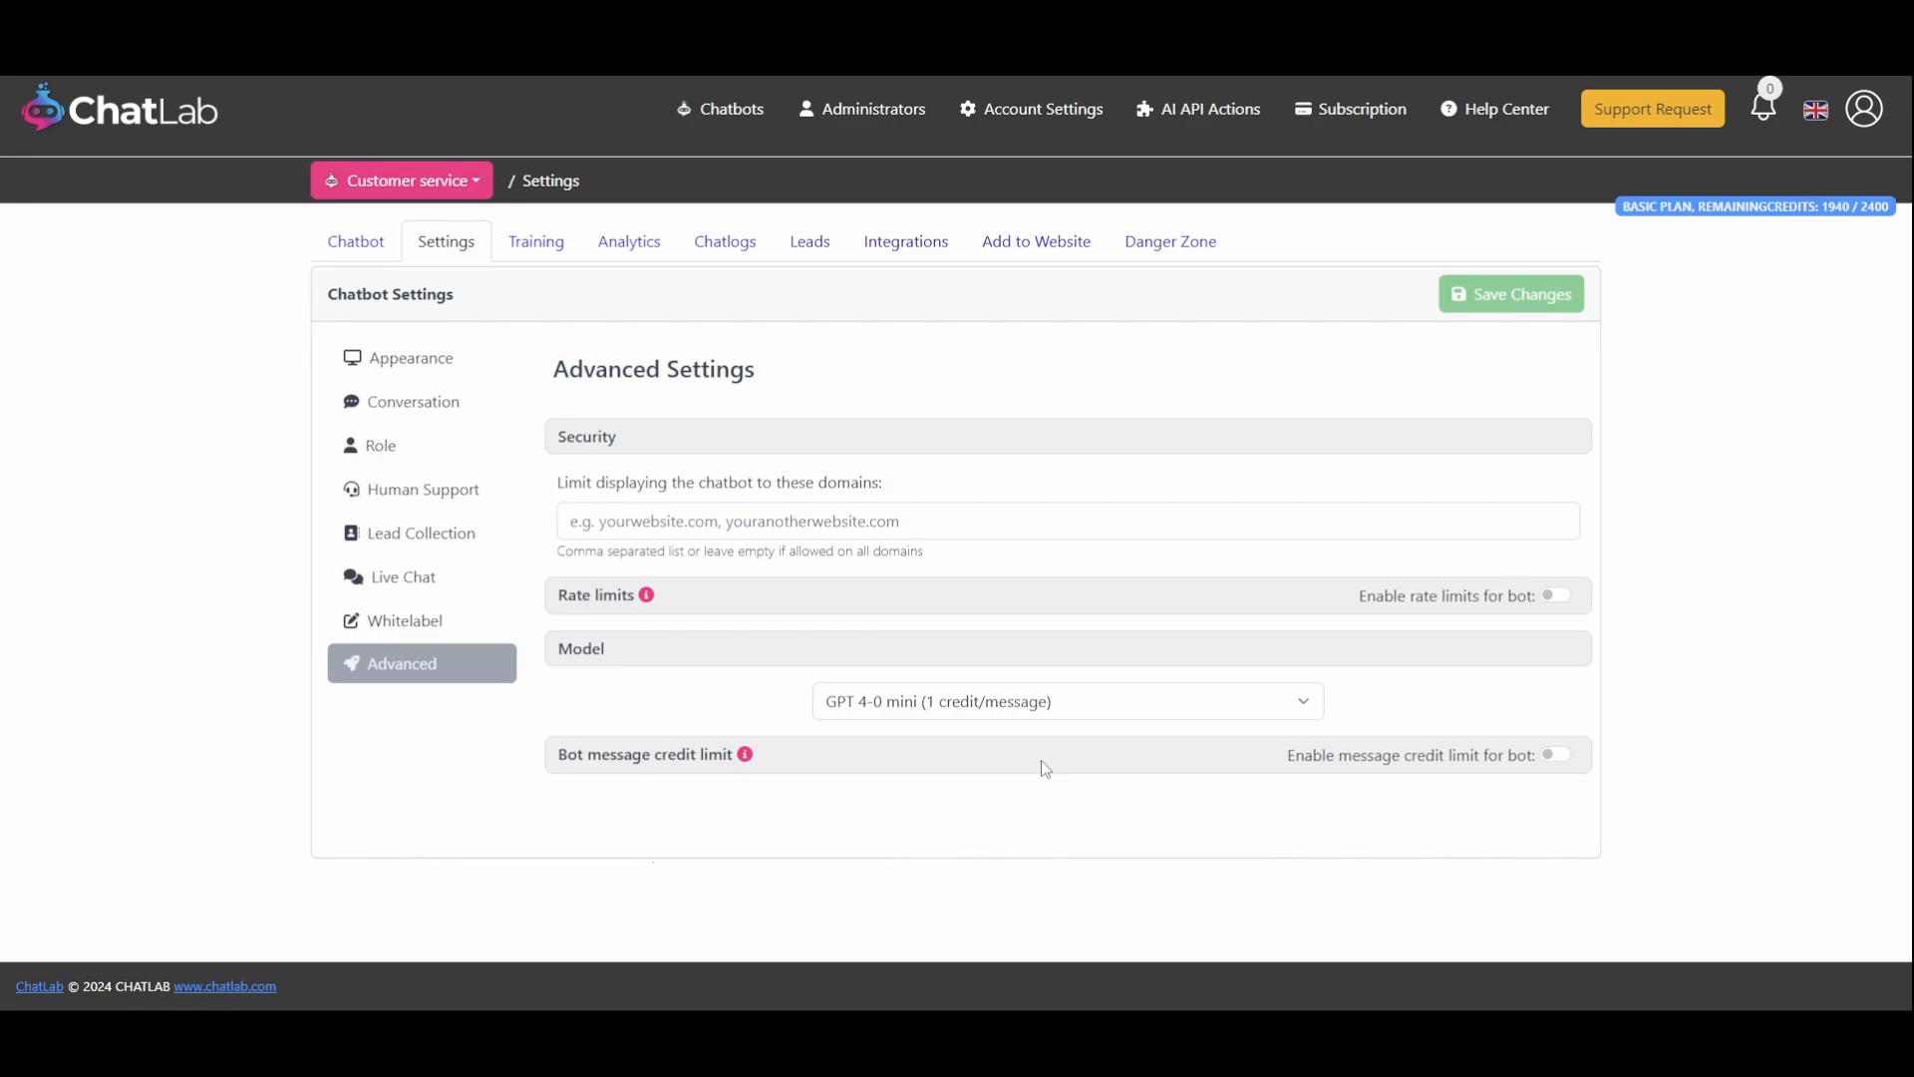
left_click(1556, 596)
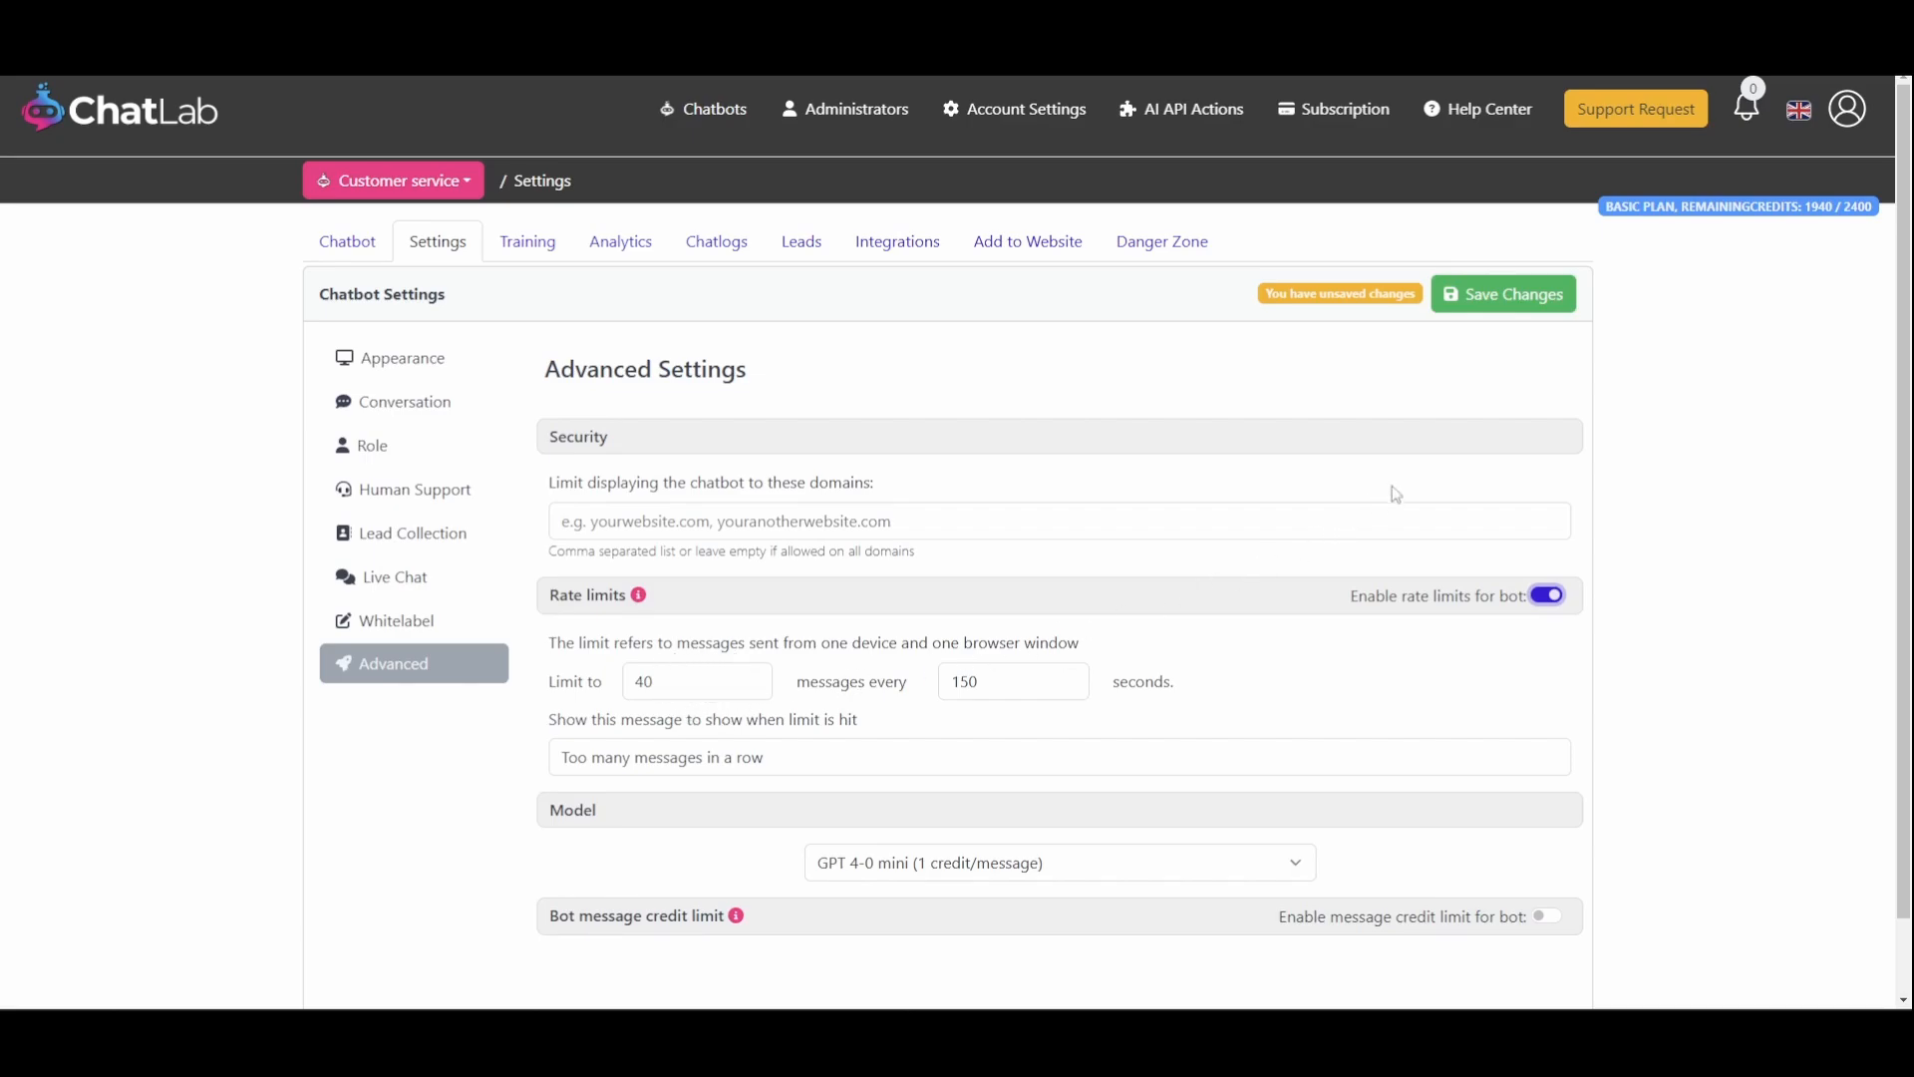
left_click(1505, 299)
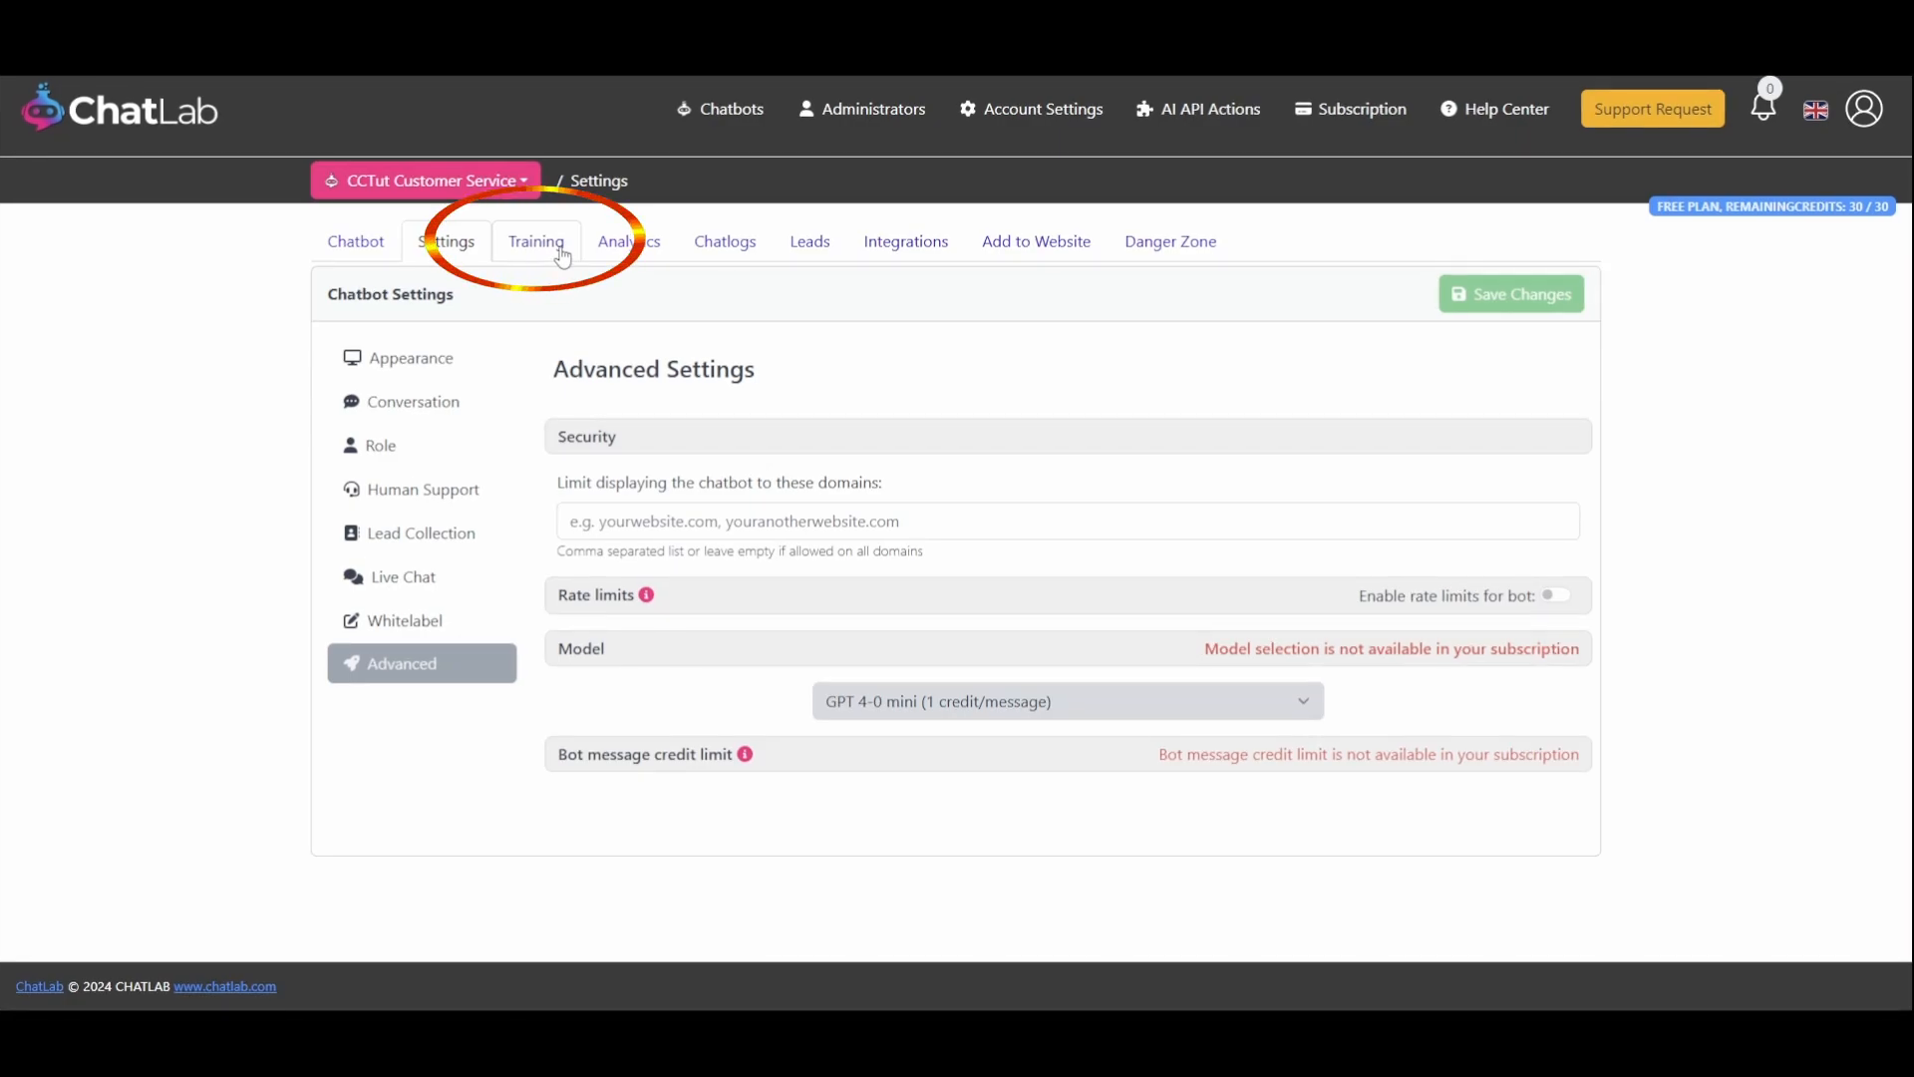
Train the chatbot on a website by adding its address as a new website source and starting the training
left_click(564, 258)
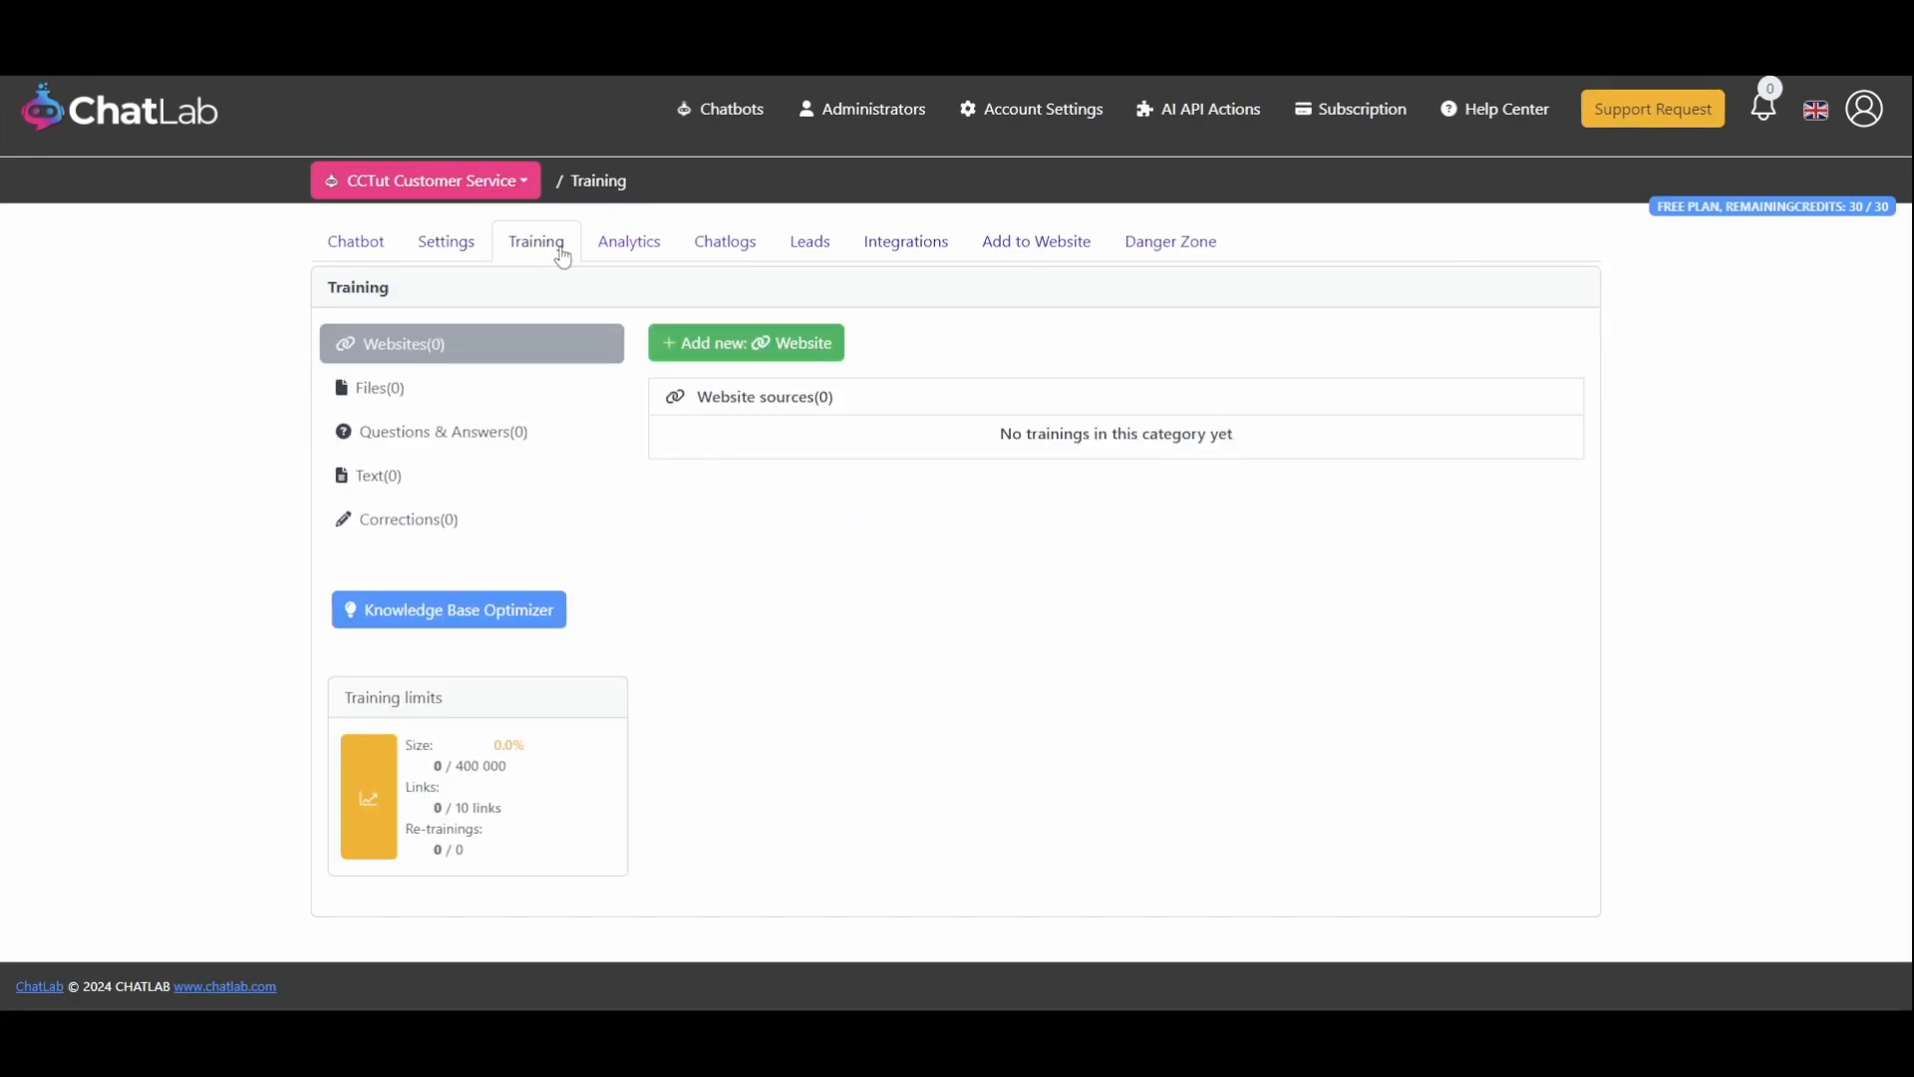
left_click(684, 347)
left_click(822, 429)
key("ctrl+v")
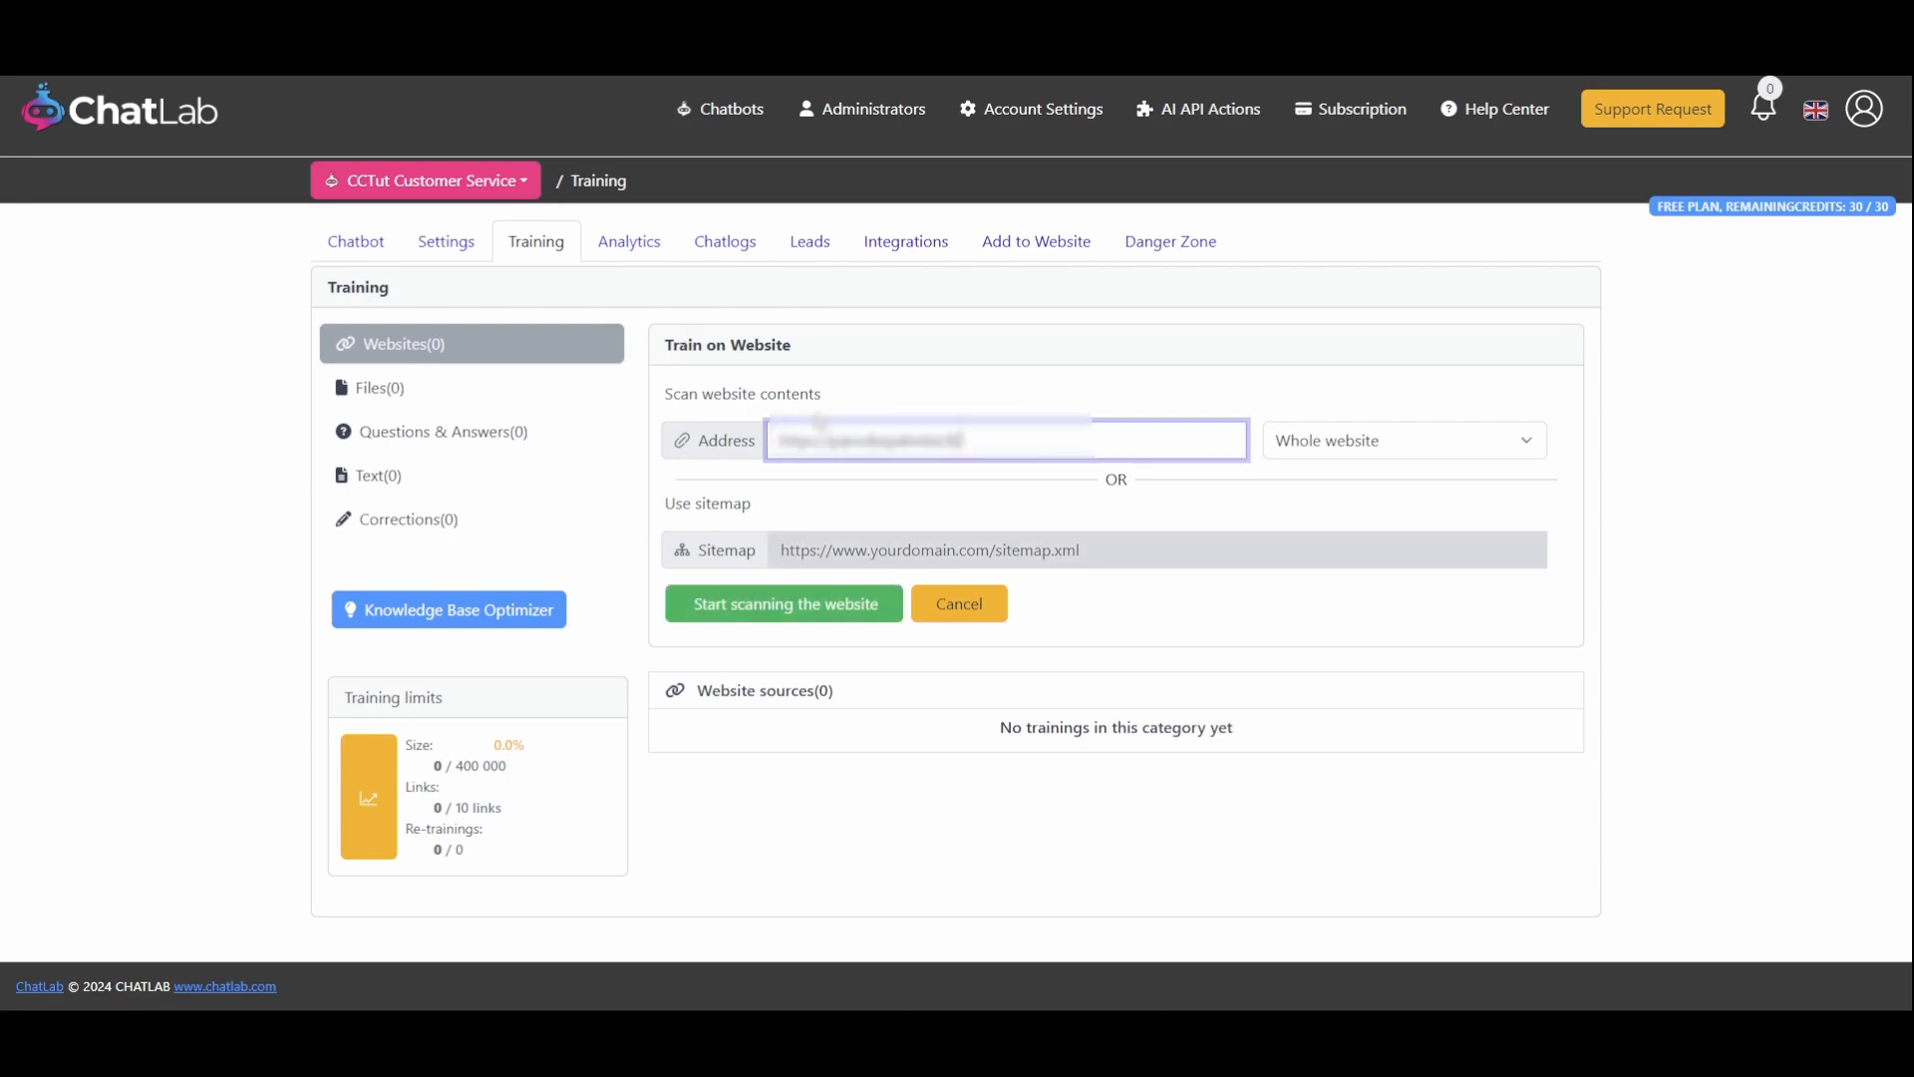
left_click(786, 605)
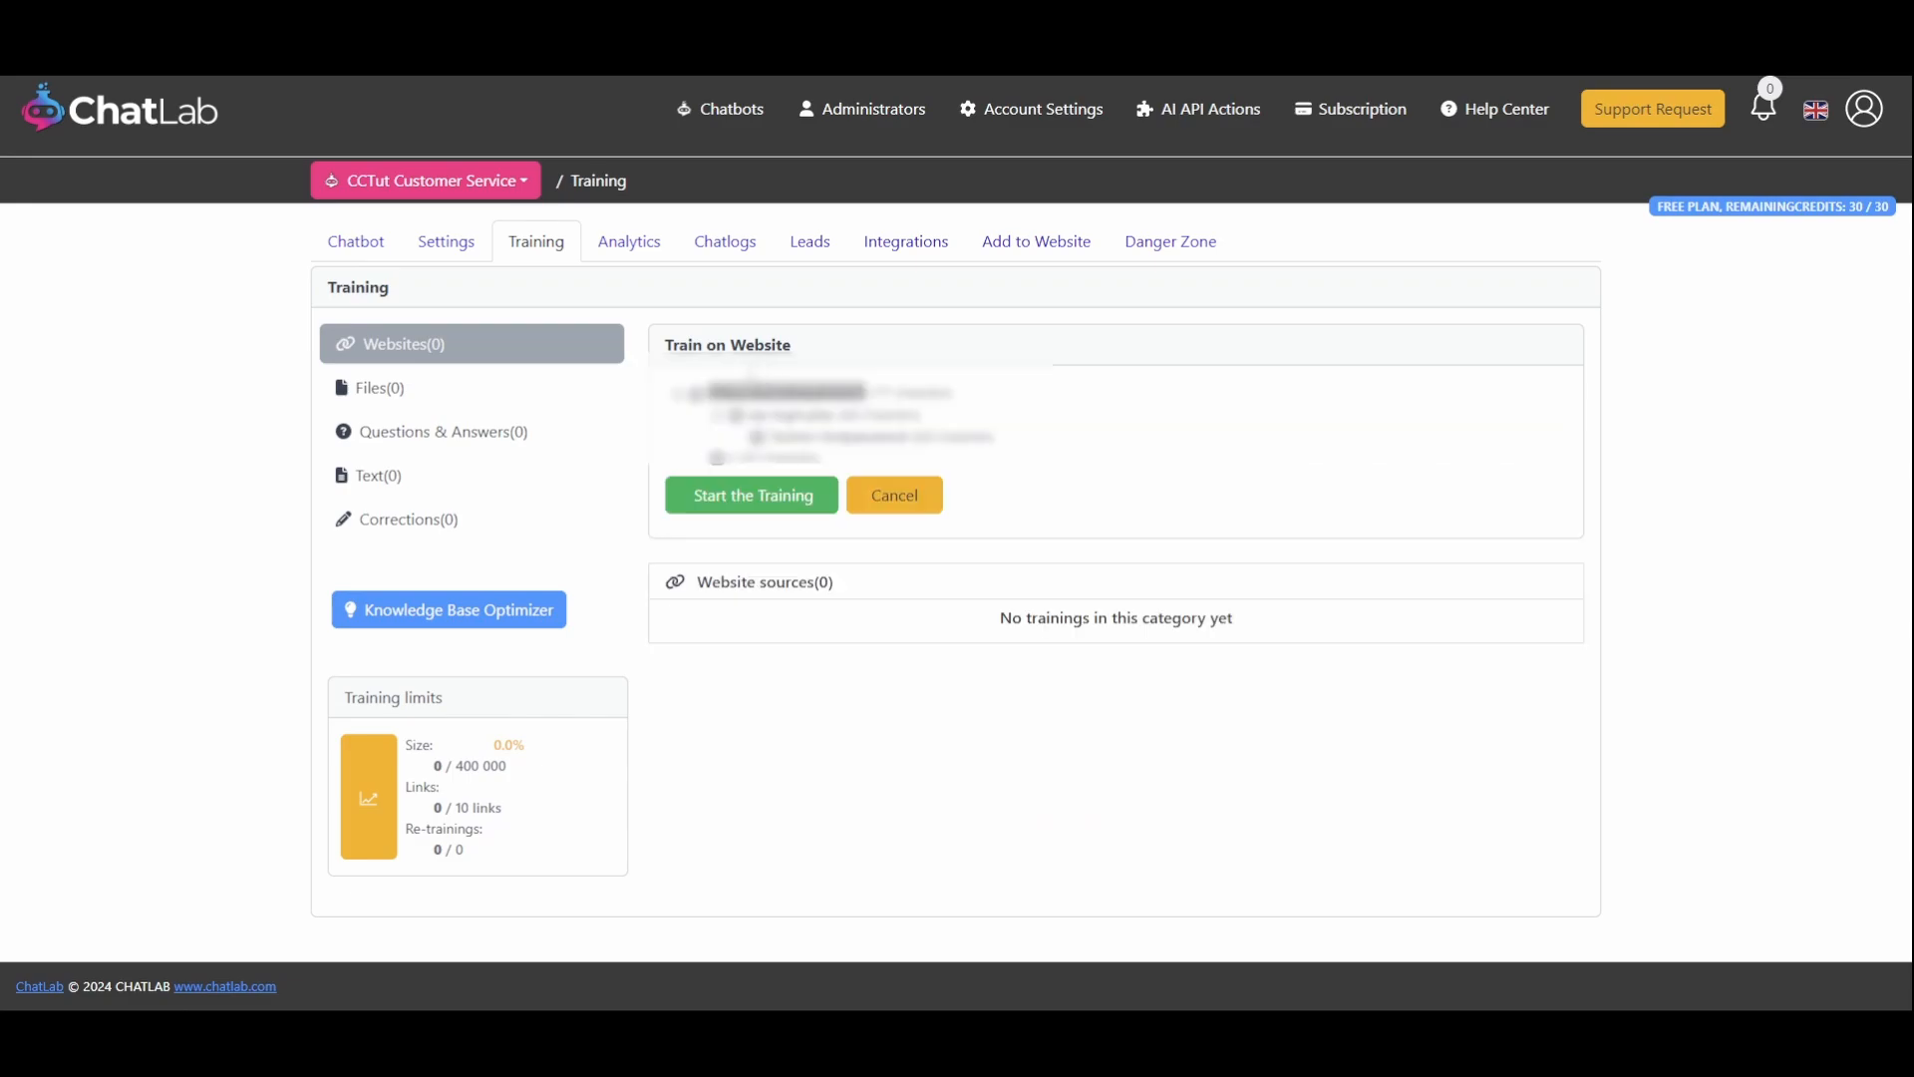
left_click(731, 496)
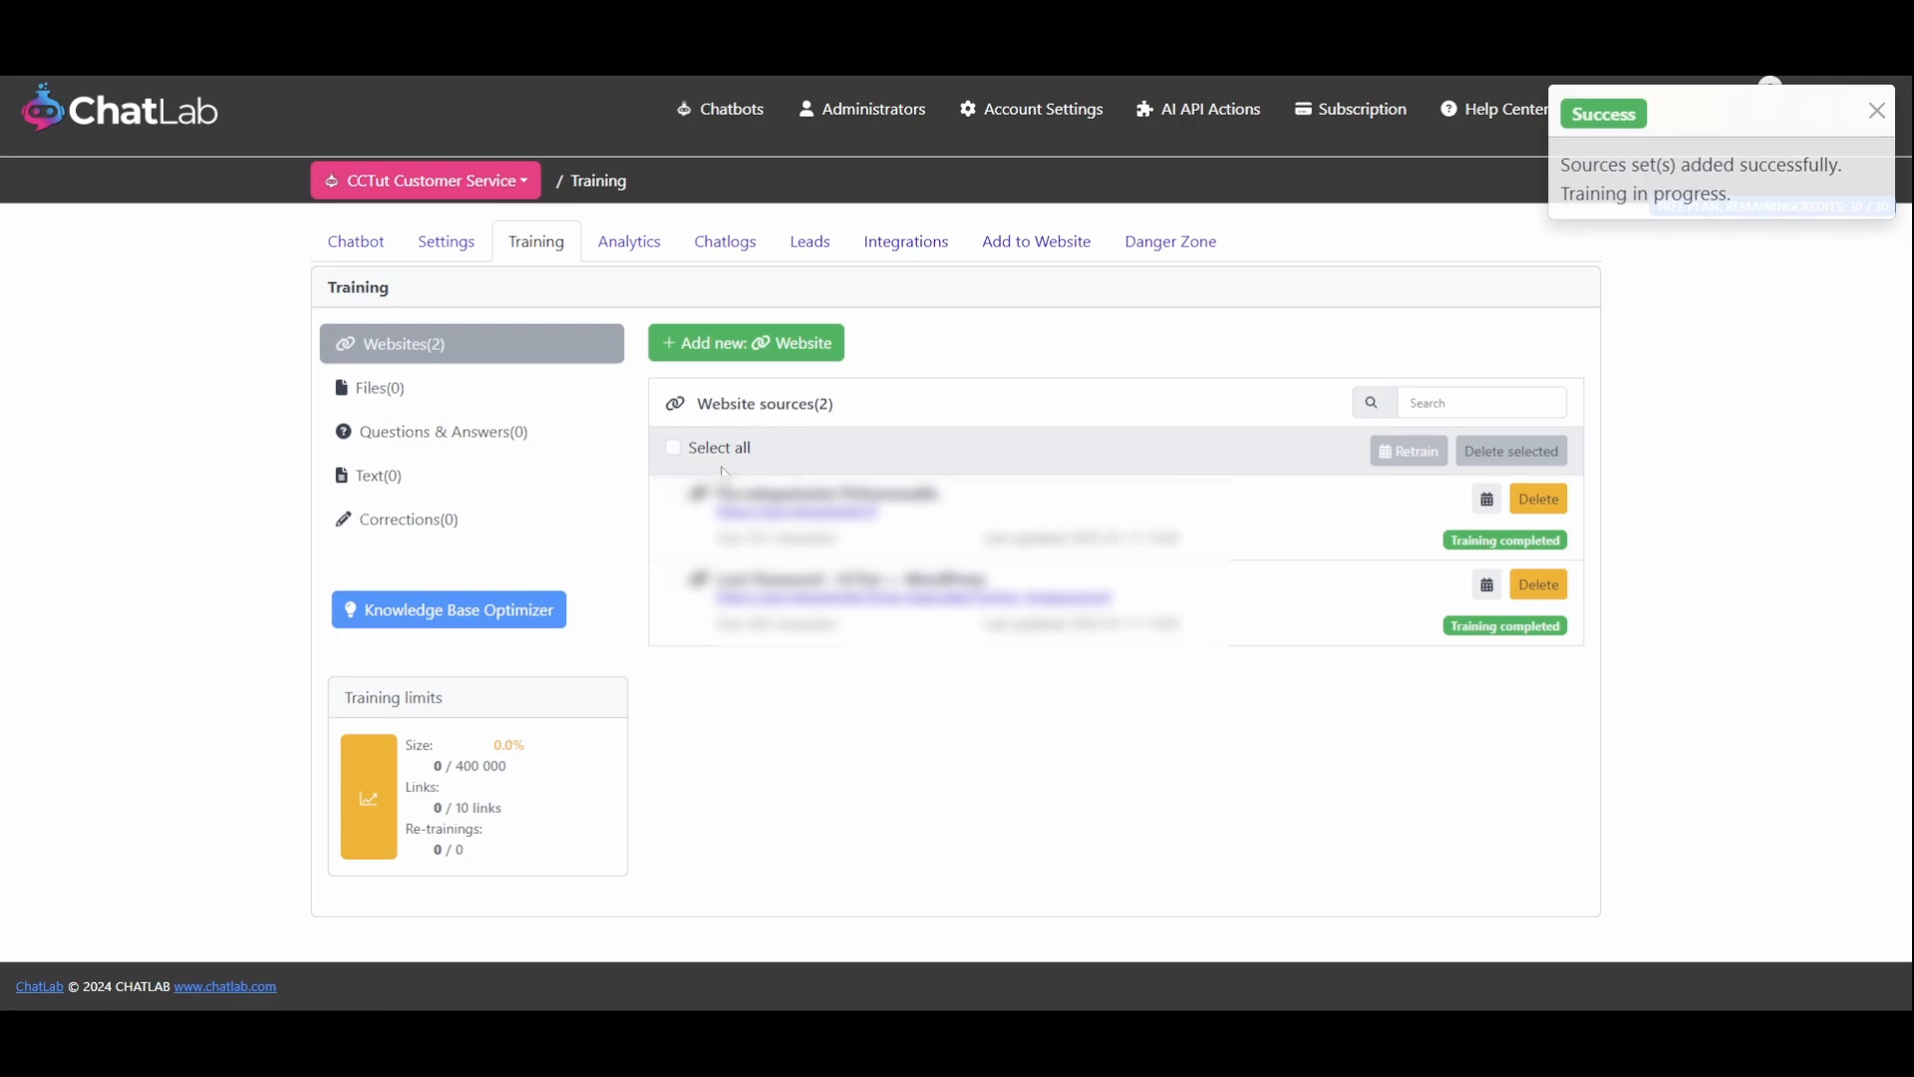
left_click(1874, 113)
Browse the Files, Questions & Answers, Text and Websites training categories
left_click(517, 385)
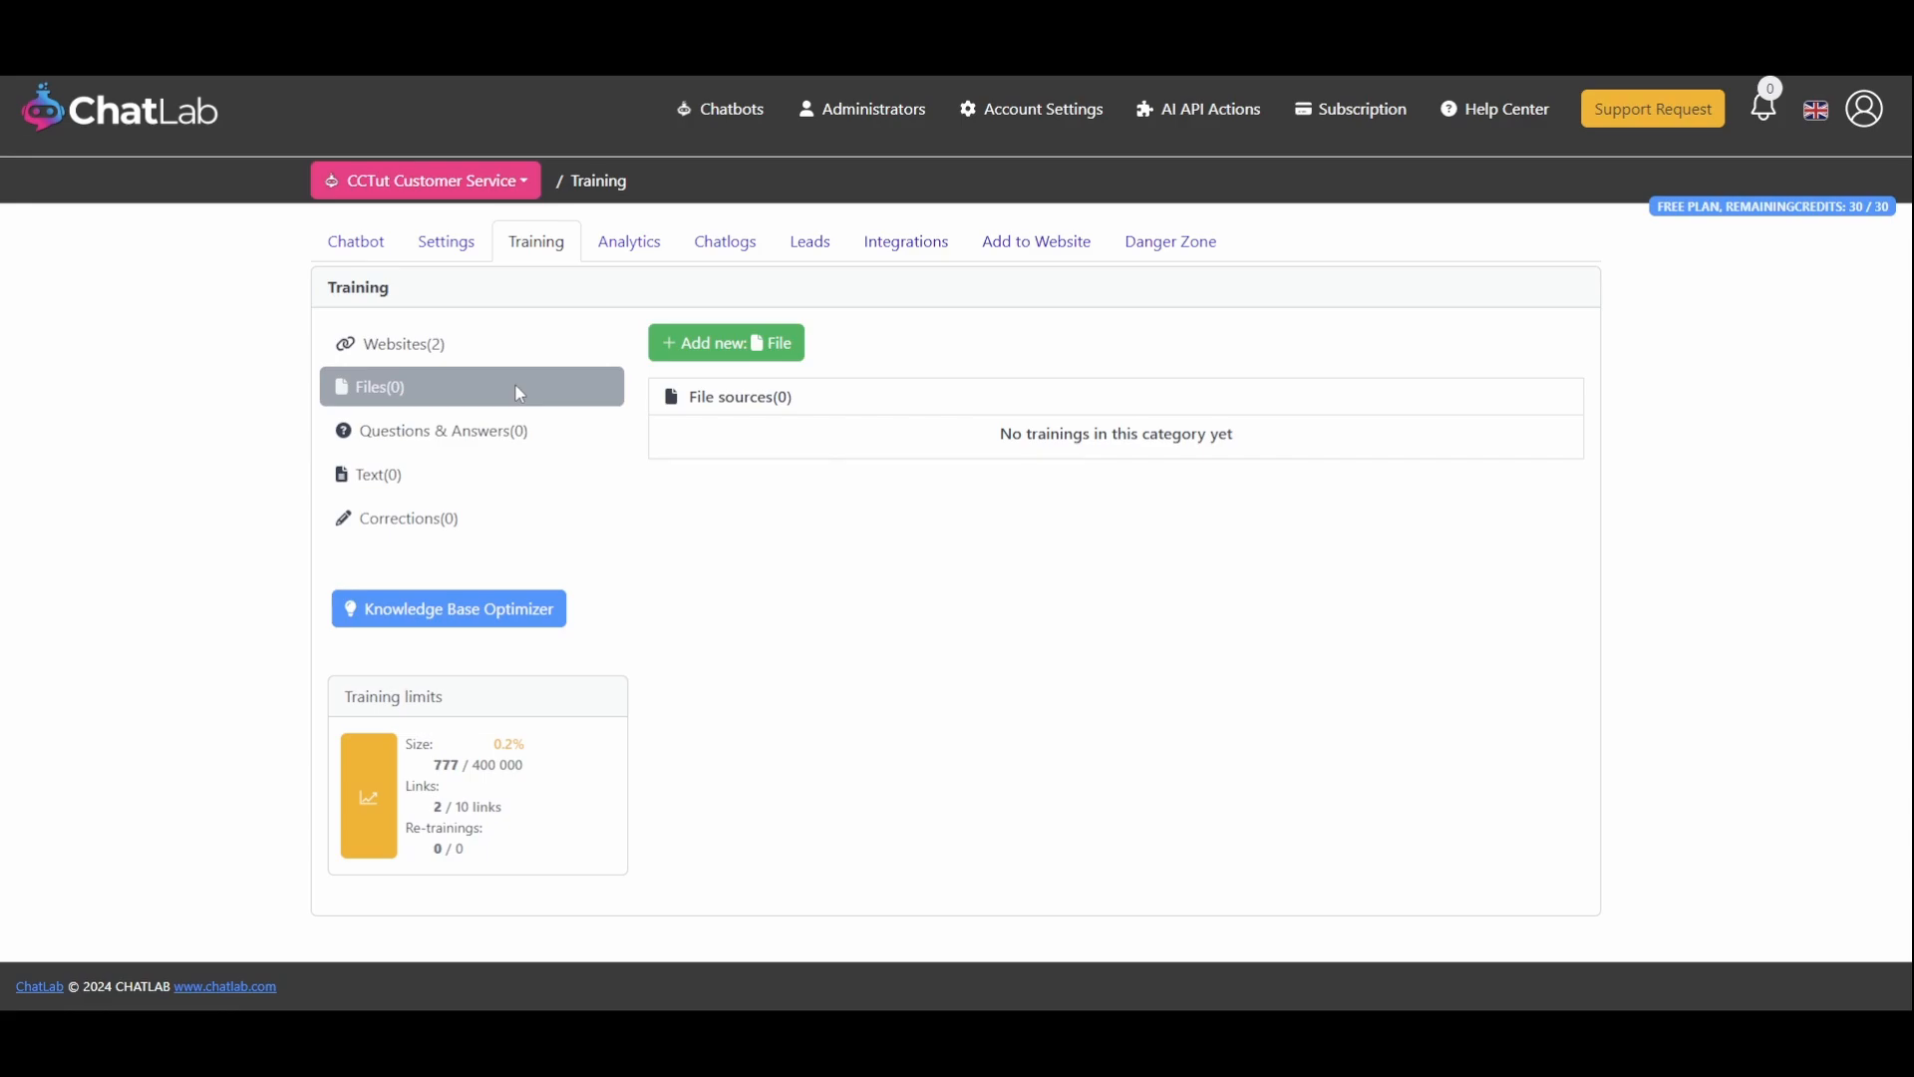
left_click(499, 427)
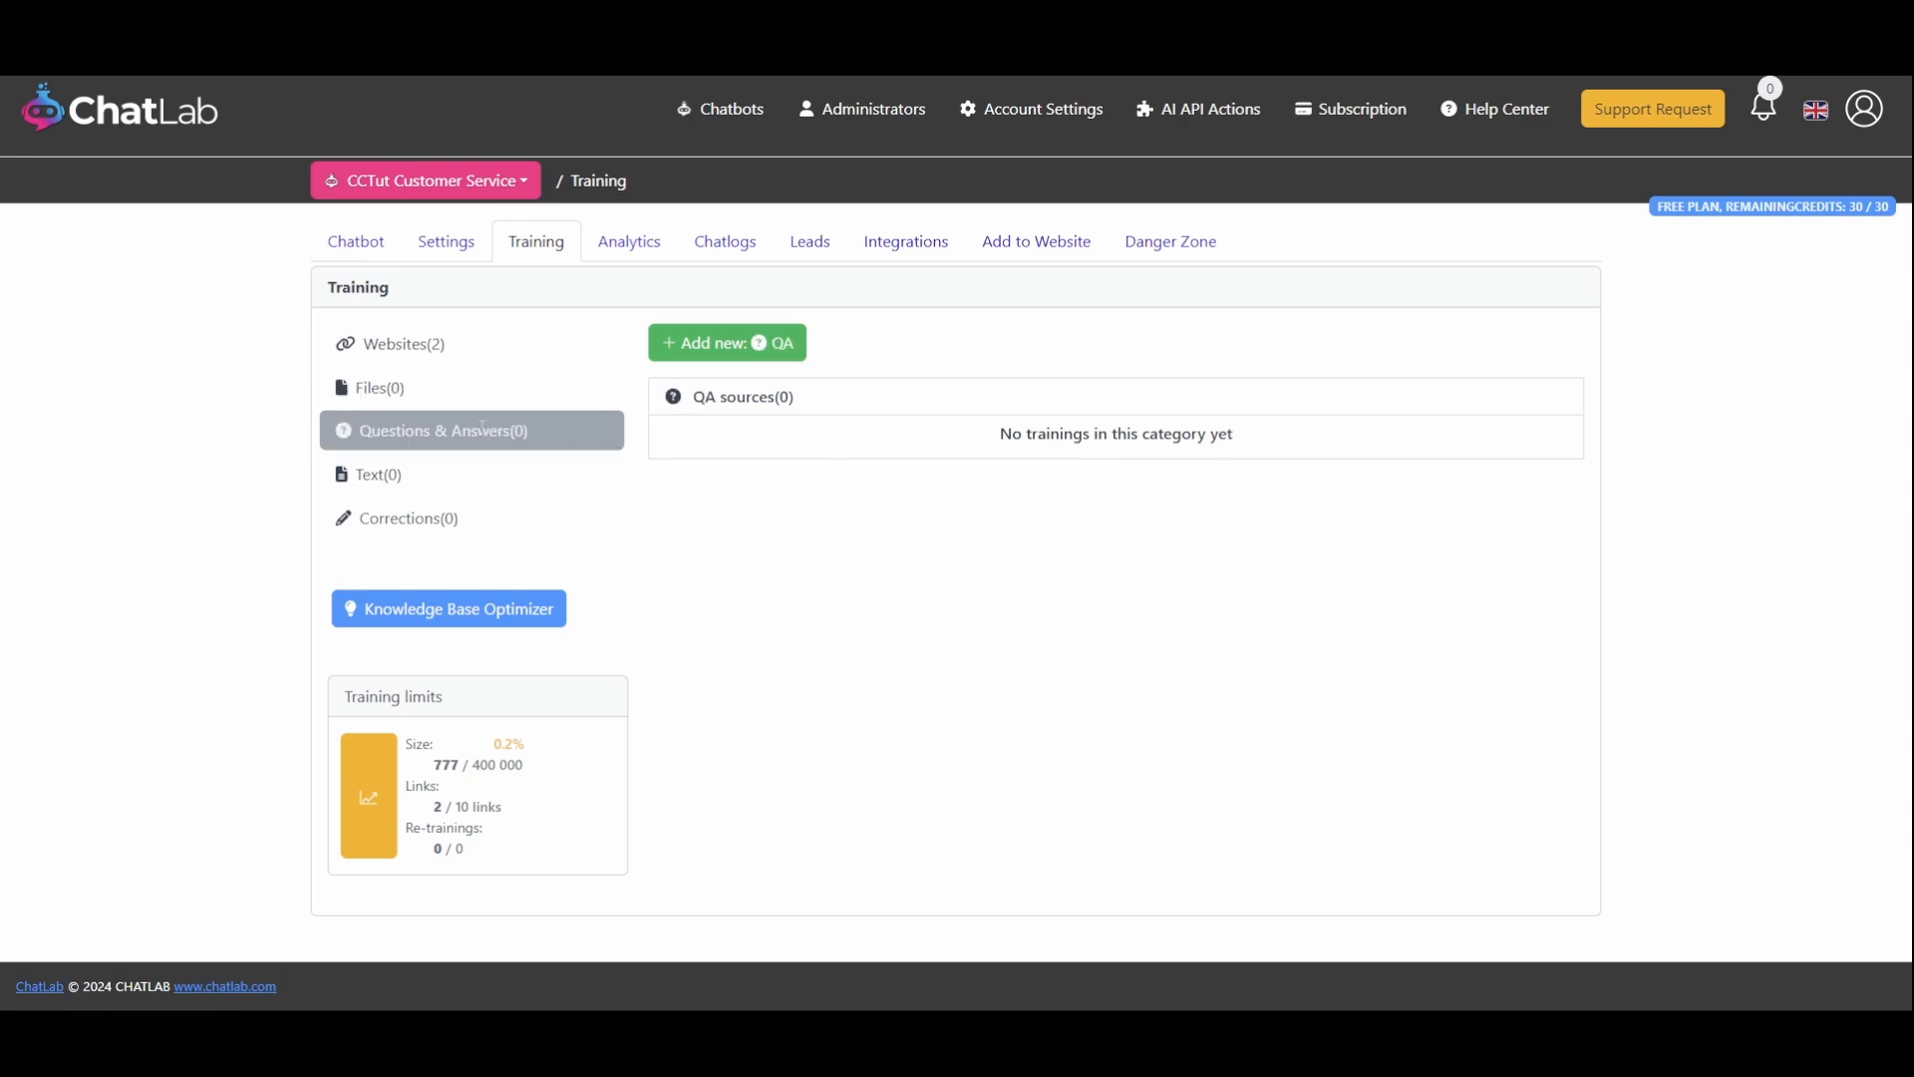
left_click(452, 474)
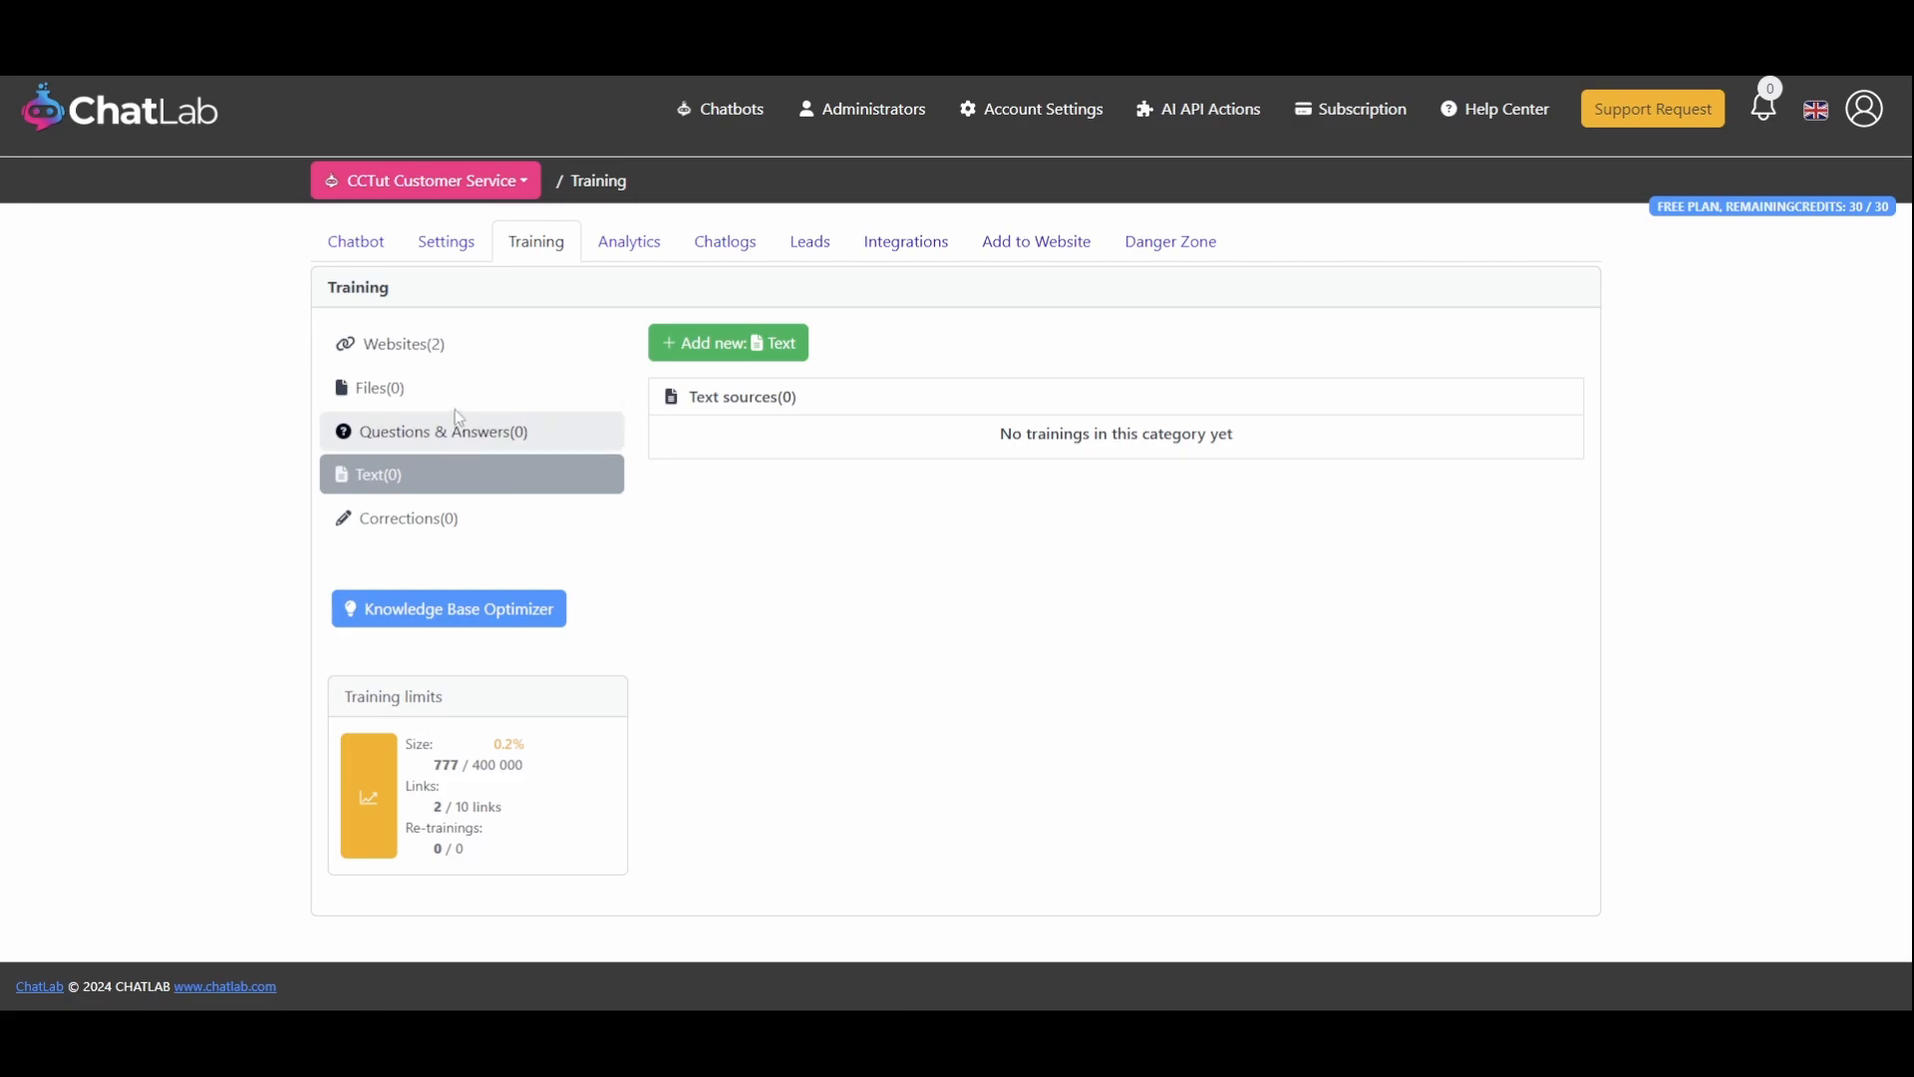
left_click(451, 354)
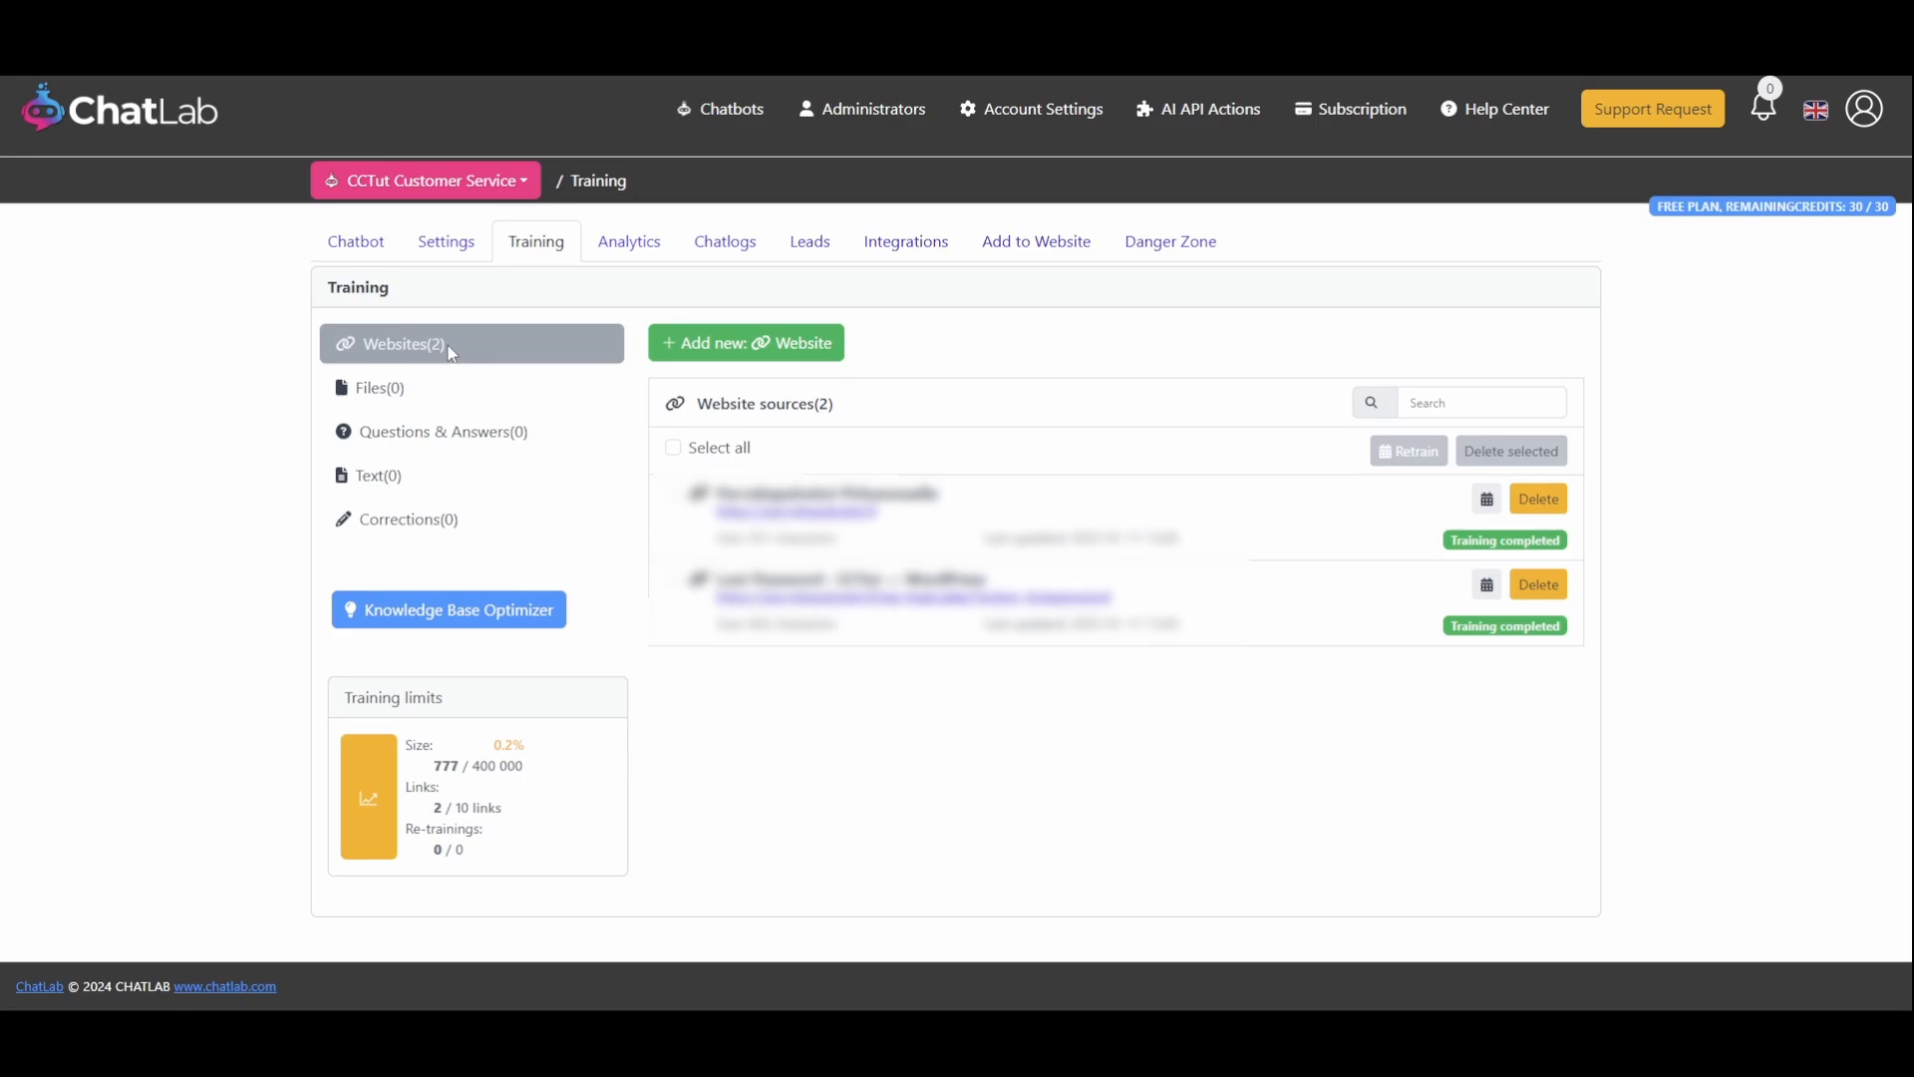
Copy the widget embed script from the Add to Website page
left_click(1002, 257)
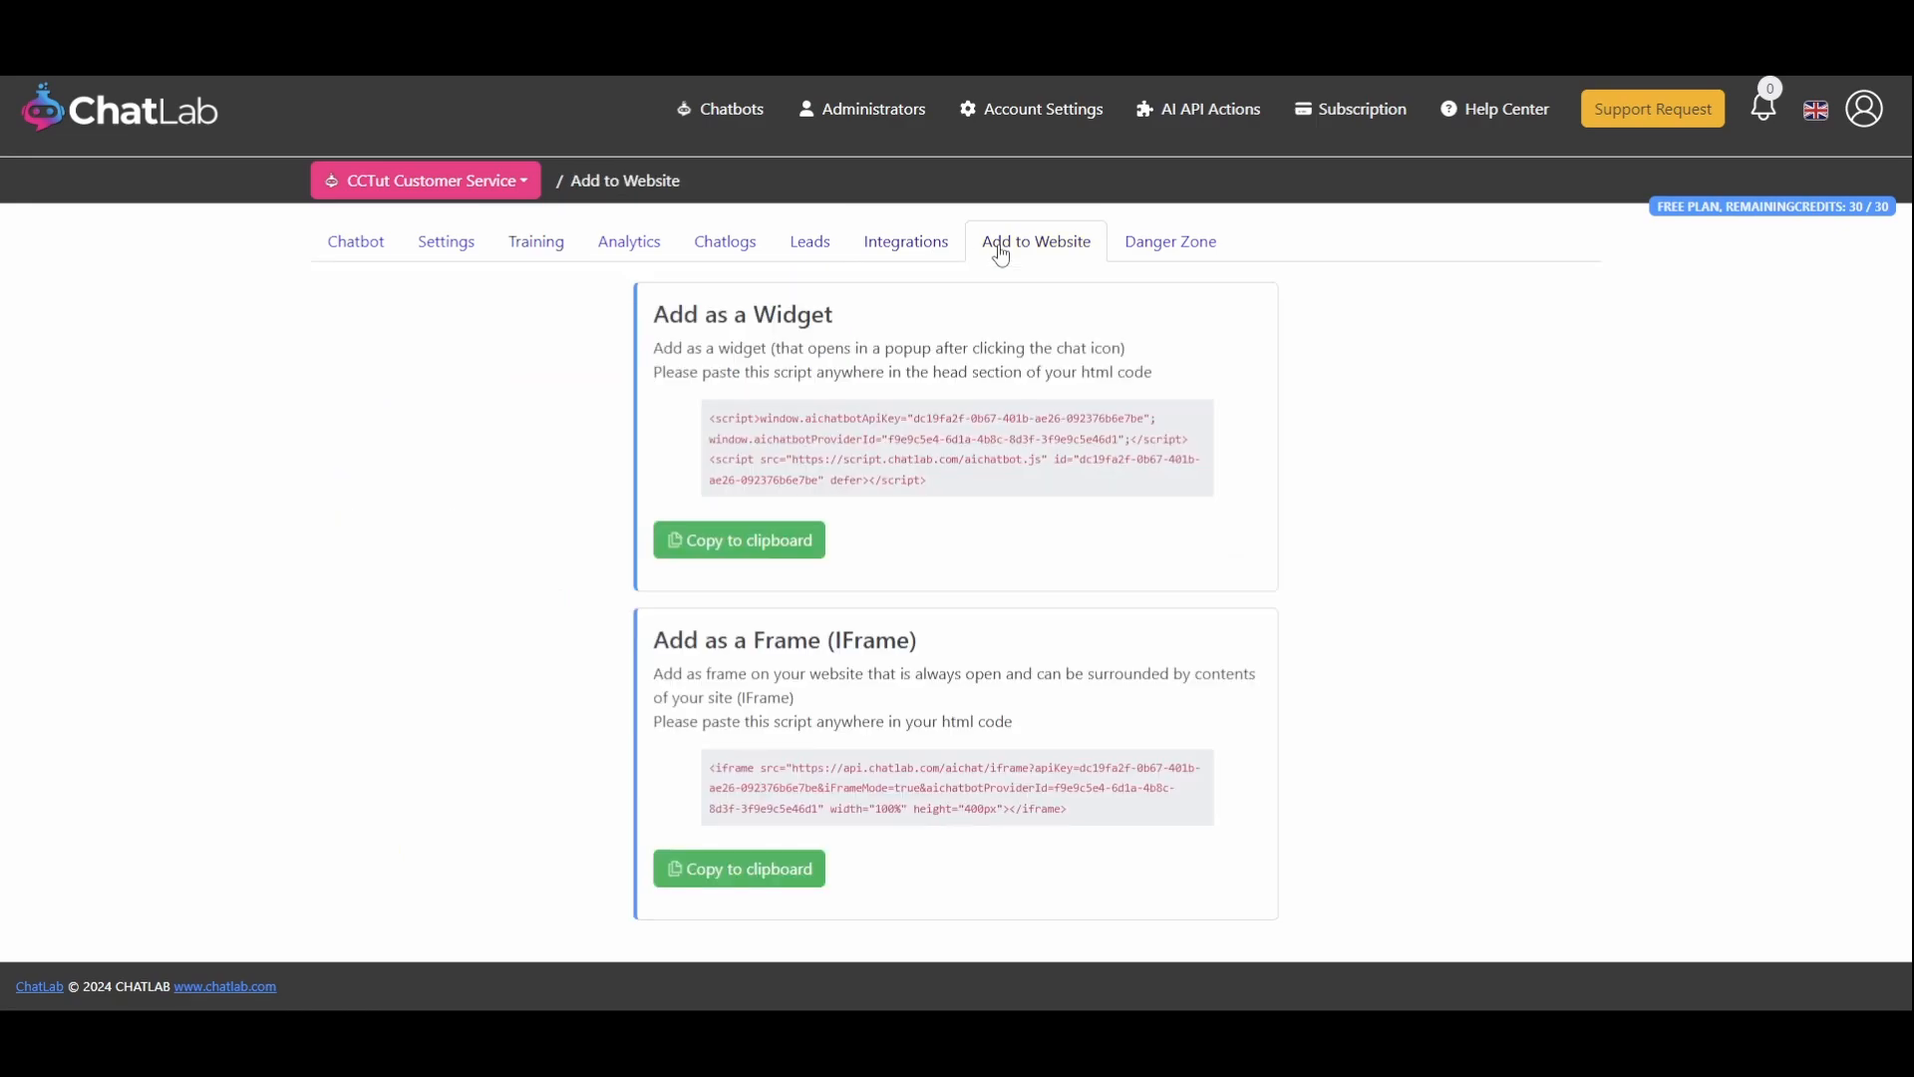
triple_click(713, 426)
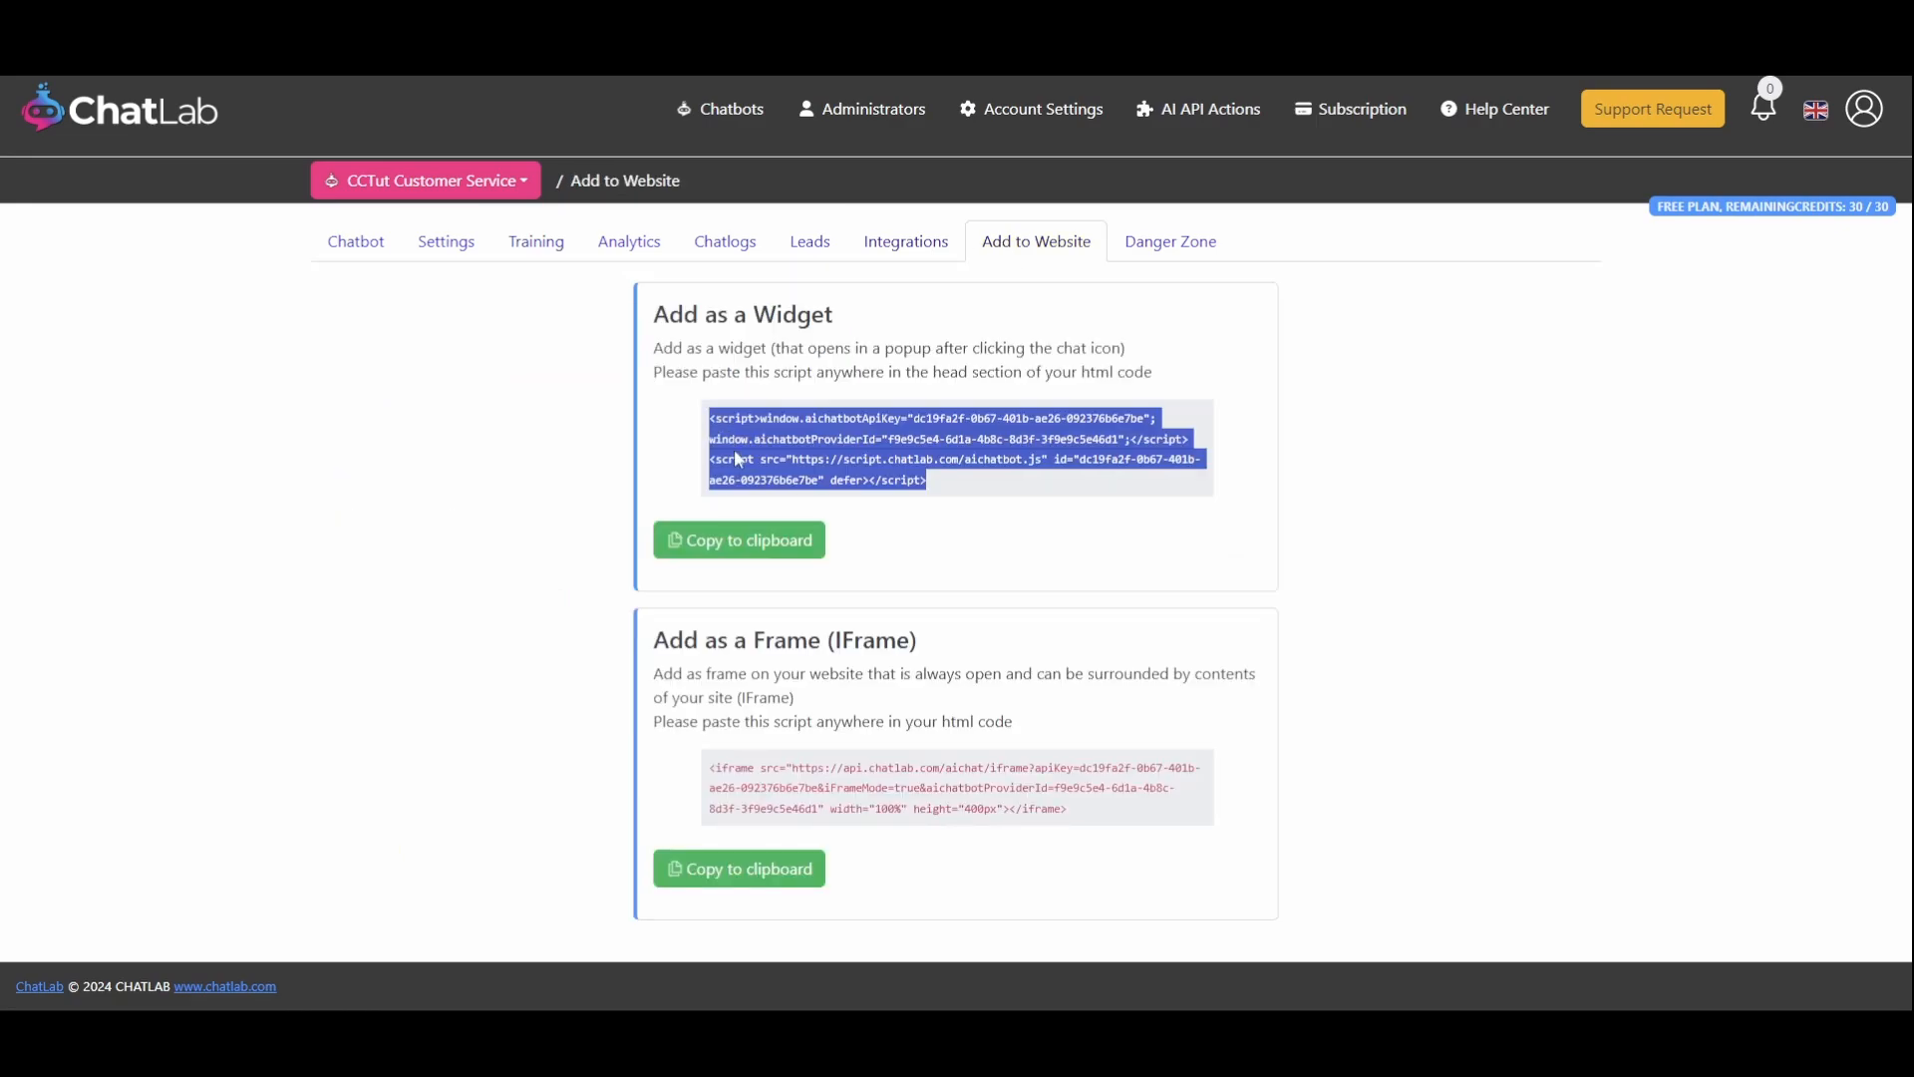
left_click(743, 518)
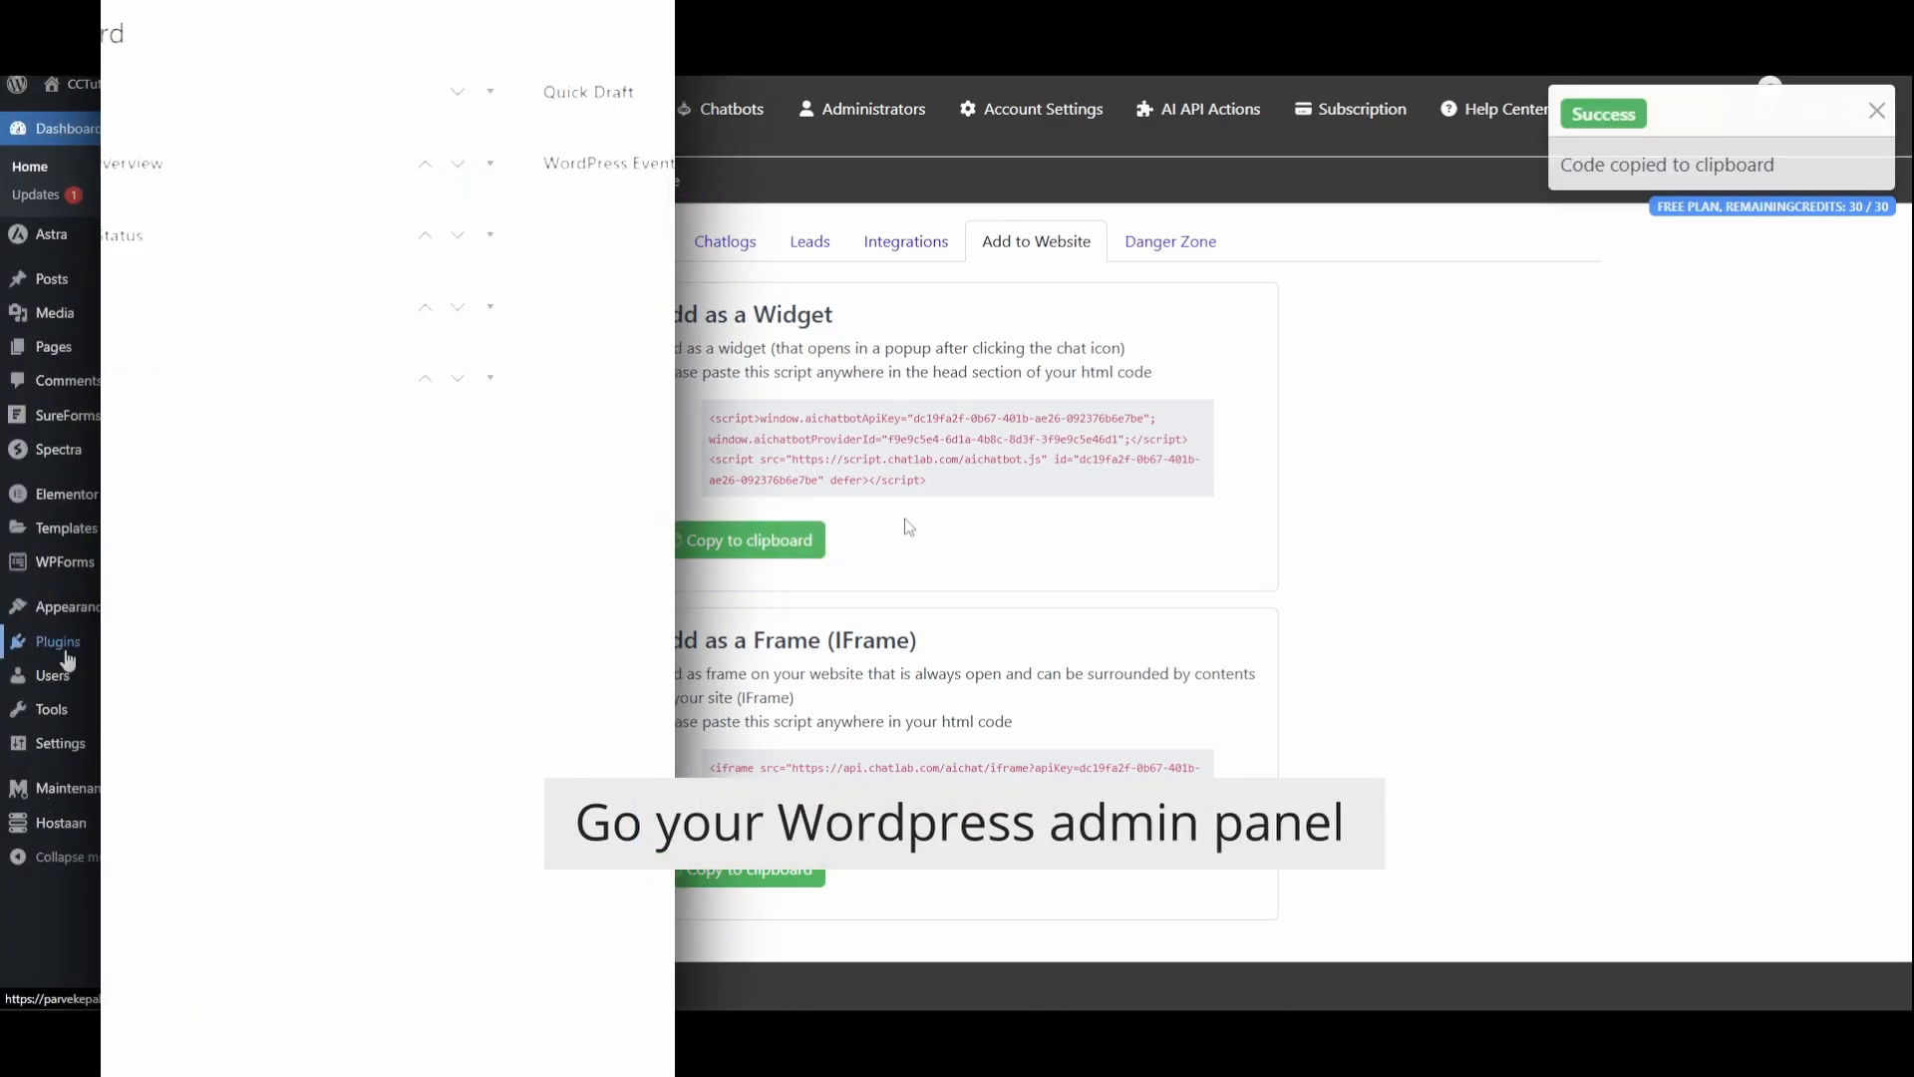
Switch to the WordPress admin, search plugins for hfcm, then install and activate Header Footer Code Manager
mouse_move(67, 648)
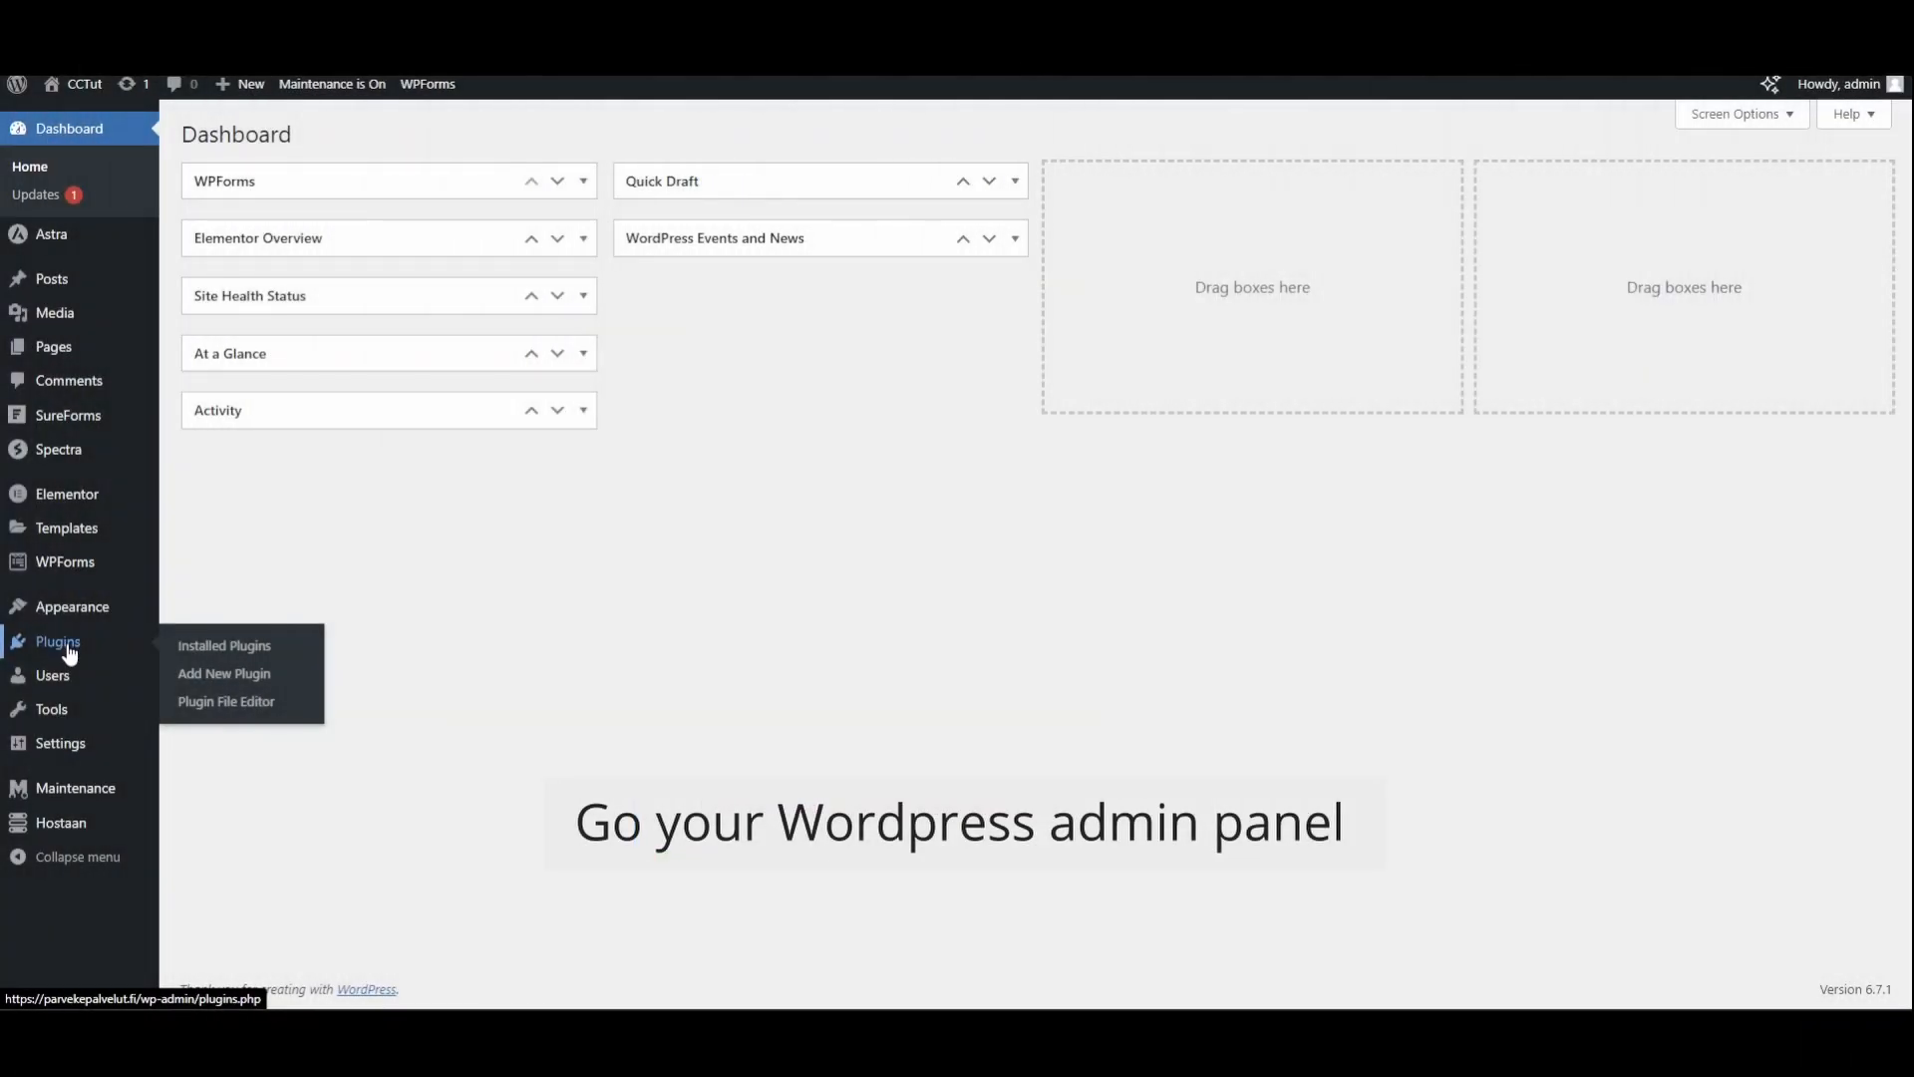
left_click(67, 646)
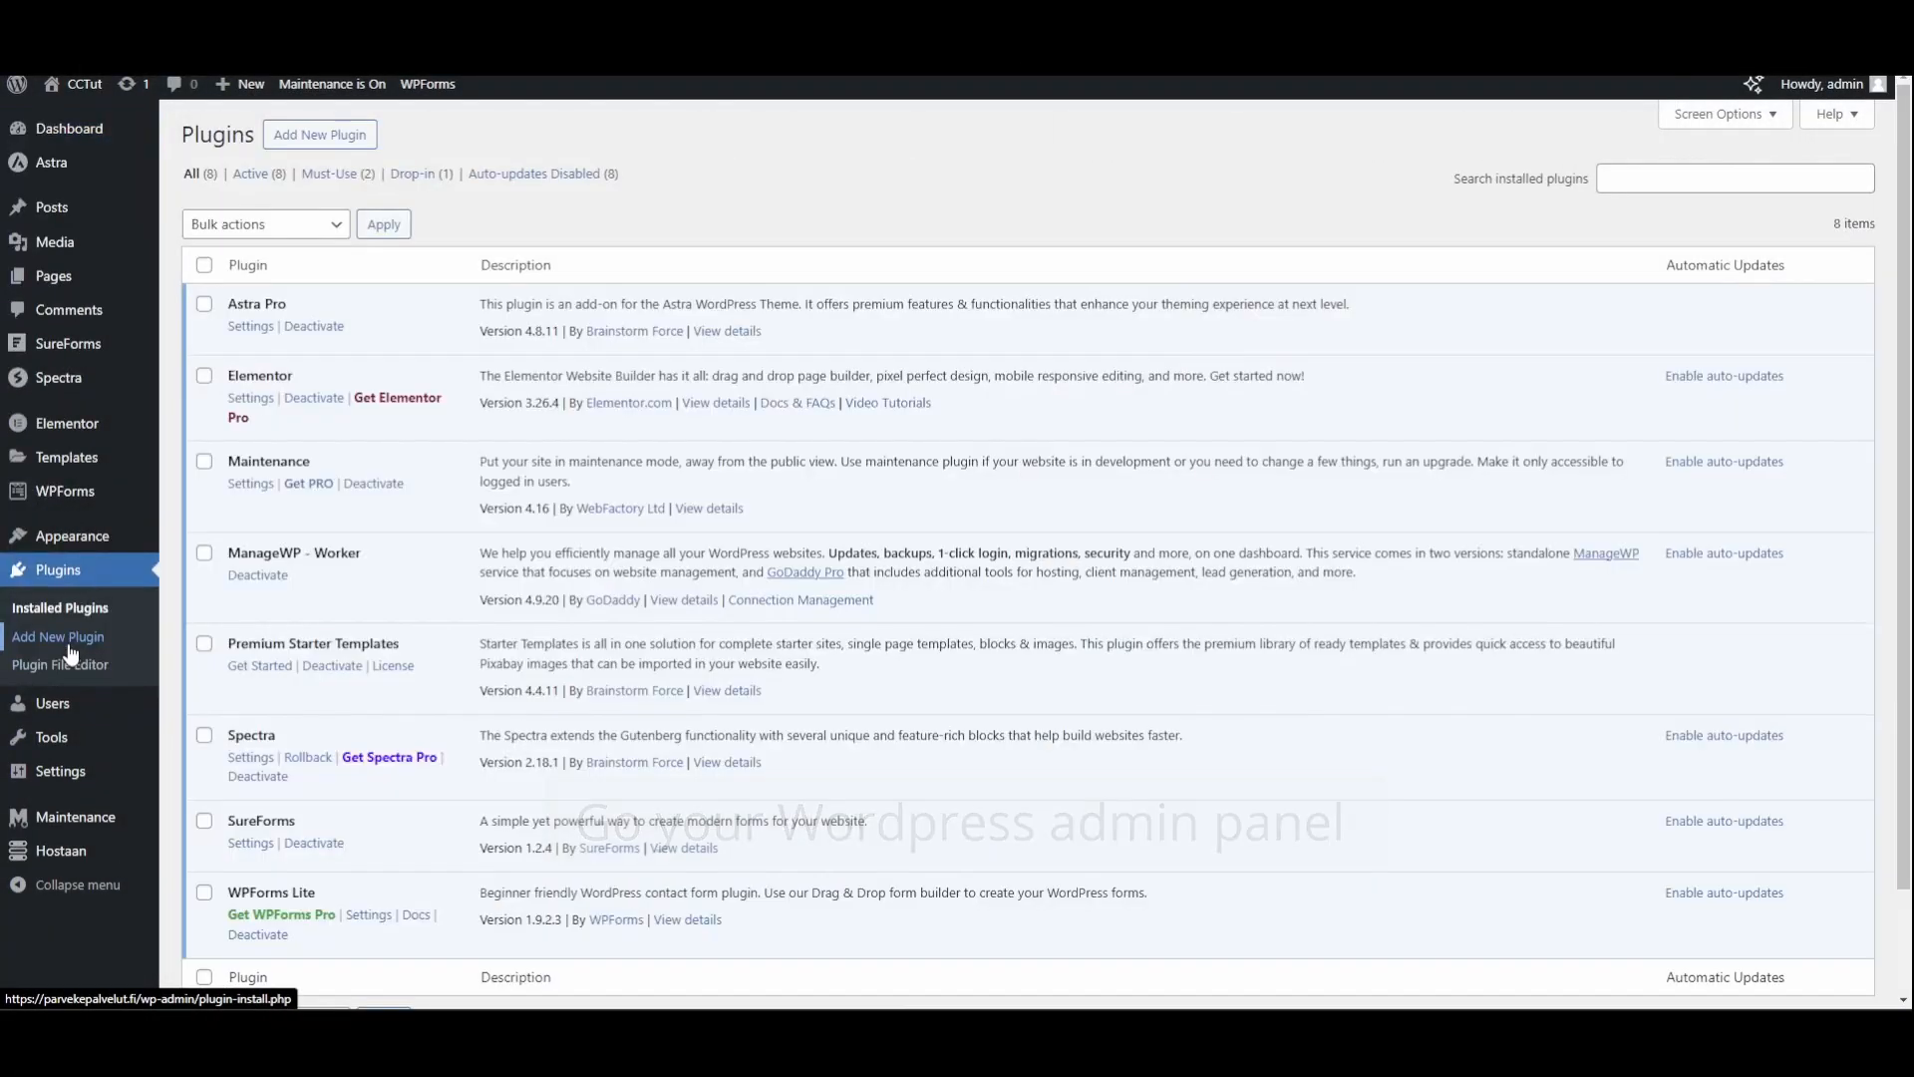
left_click(321, 134)
left_click(1579, 191)
type("hfcm")
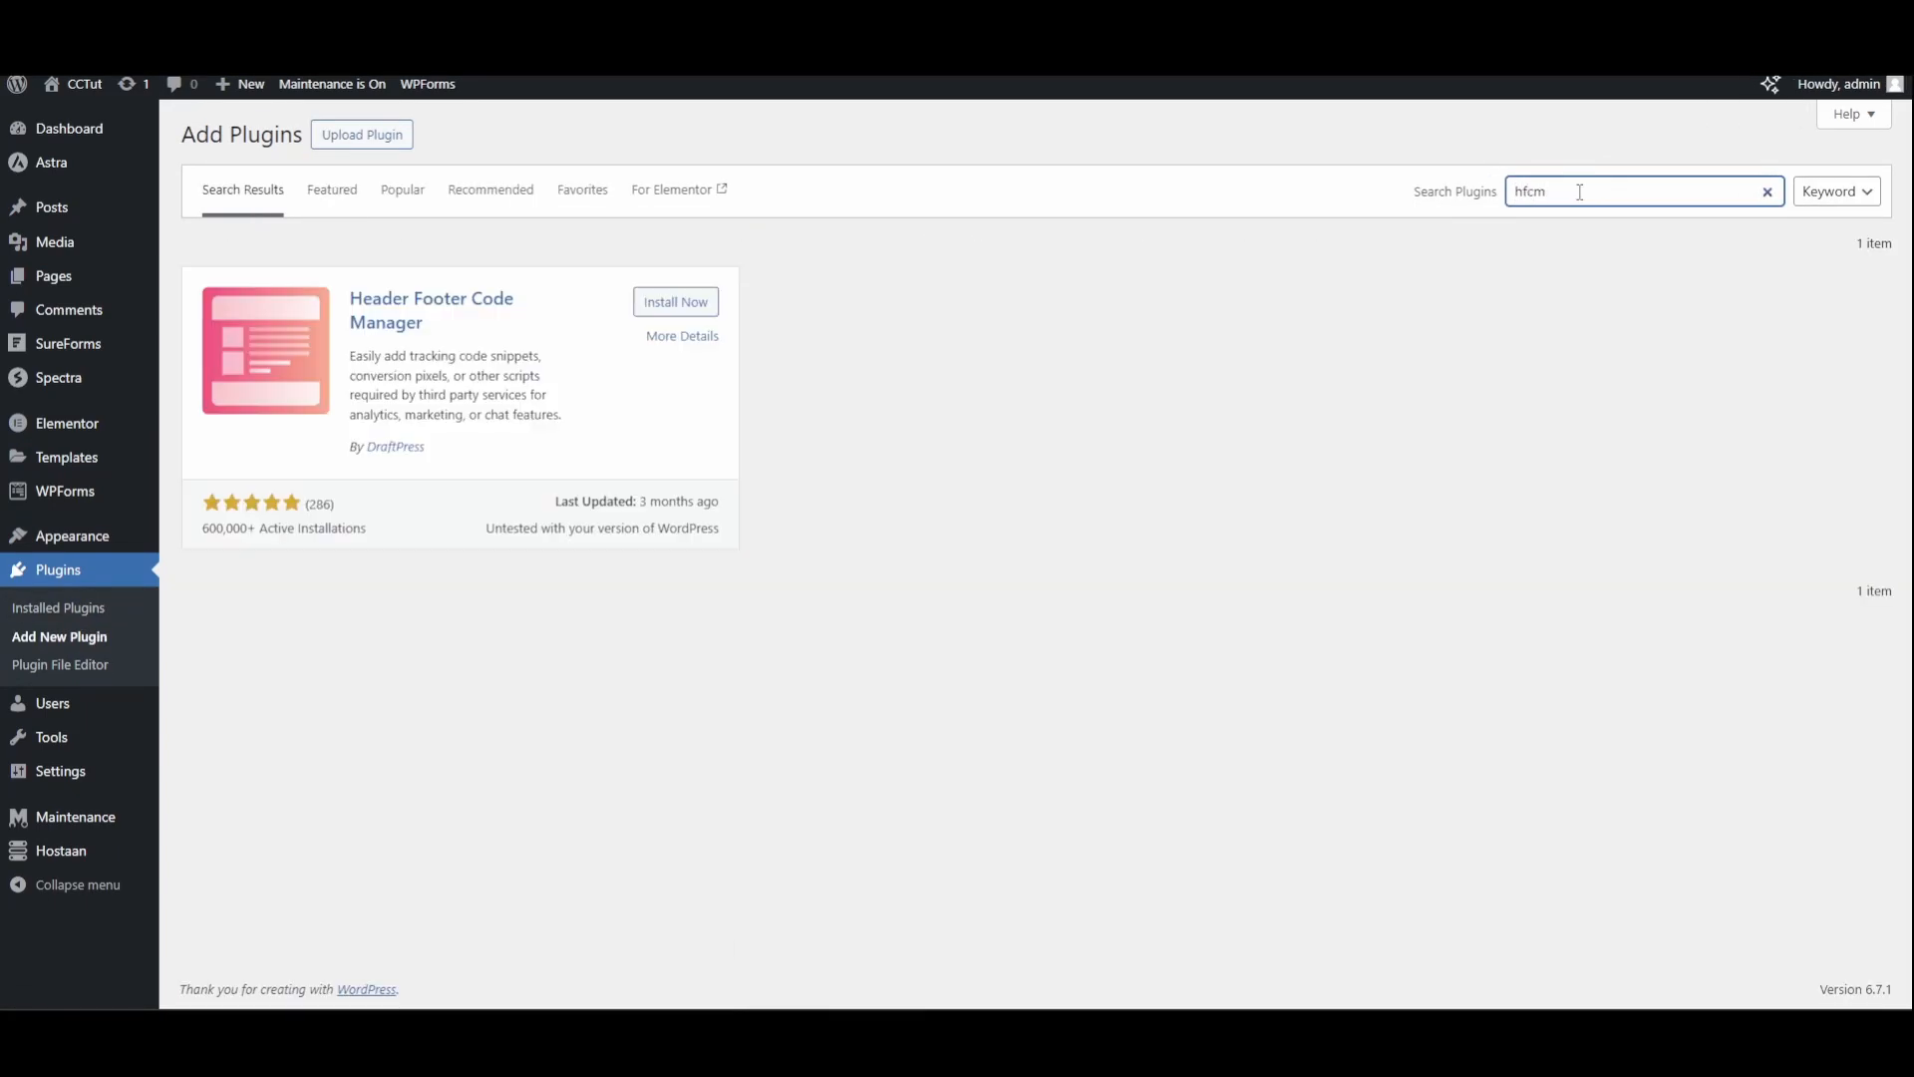
left_click(676, 301)
left_click(684, 301)
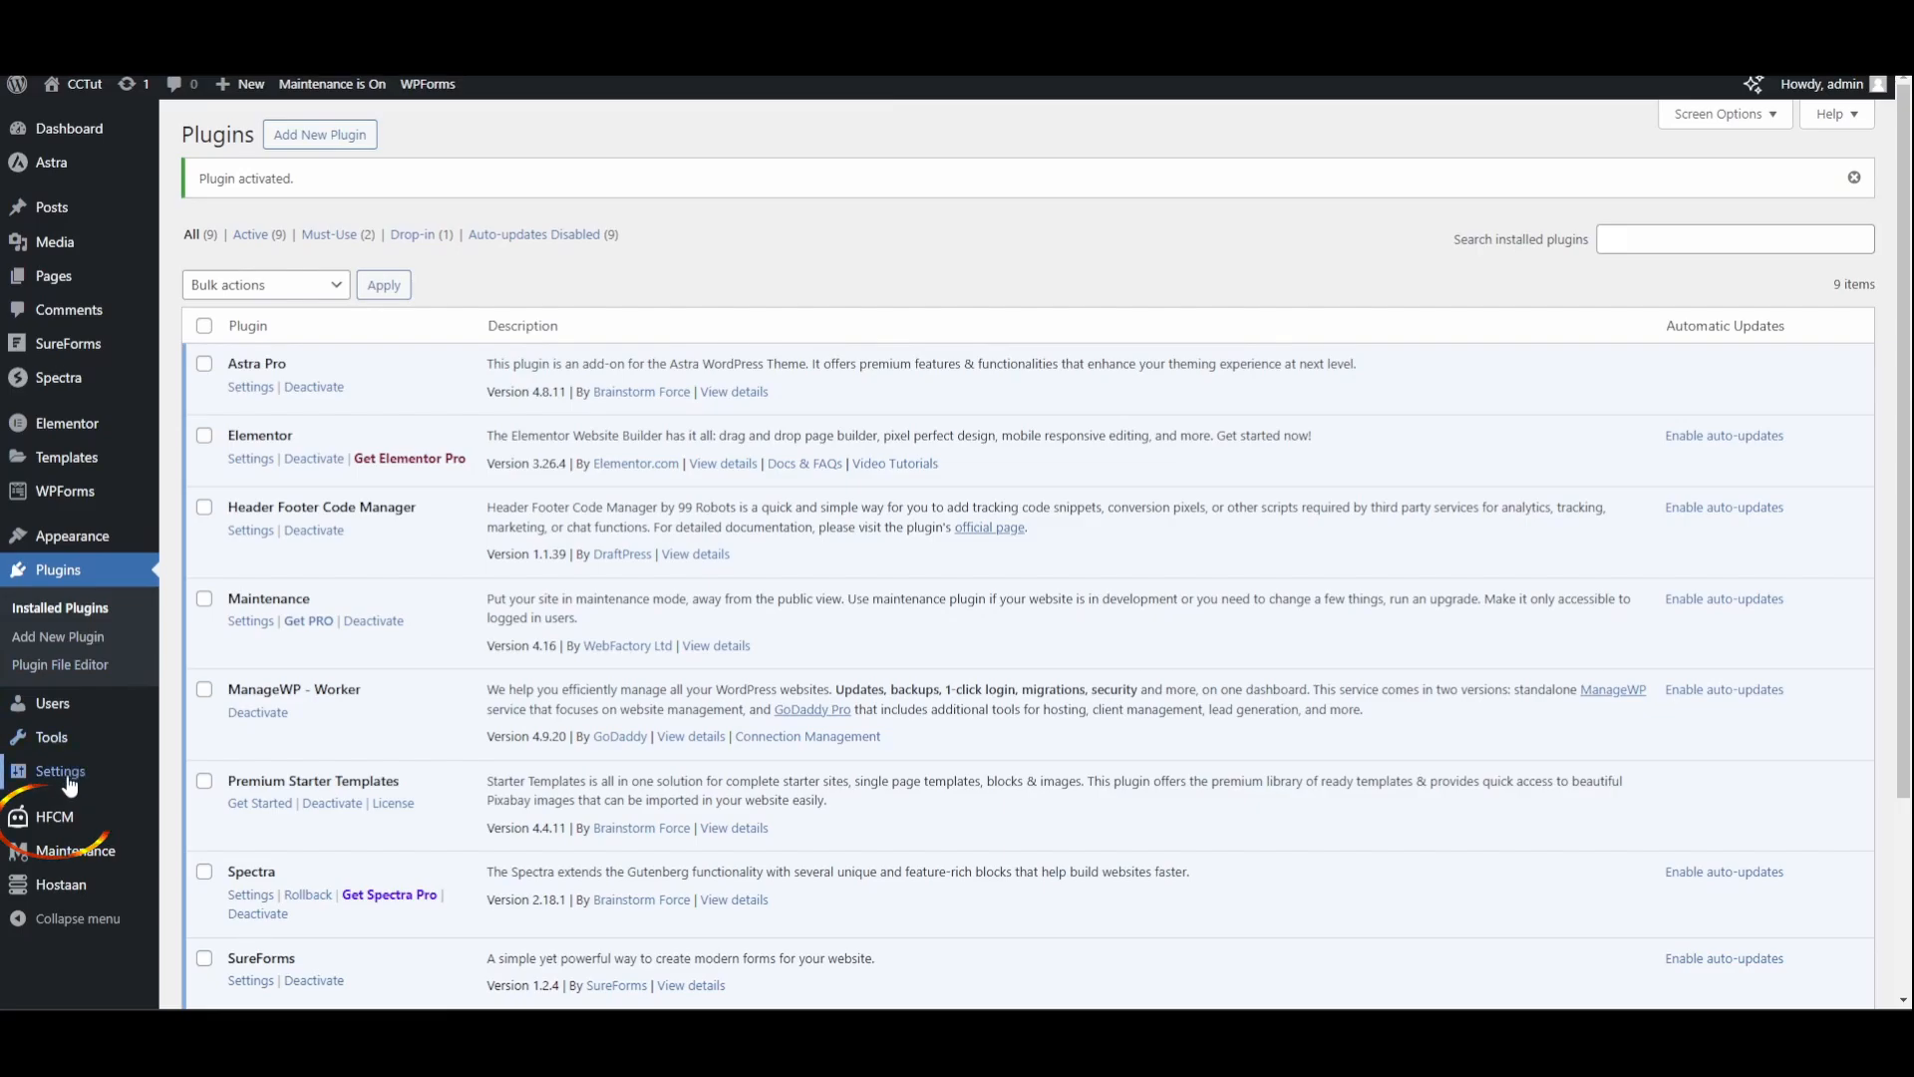
Add a new HFCM snippet containing the pasted chatbot widget script and save it
mouse_move(99, 821)
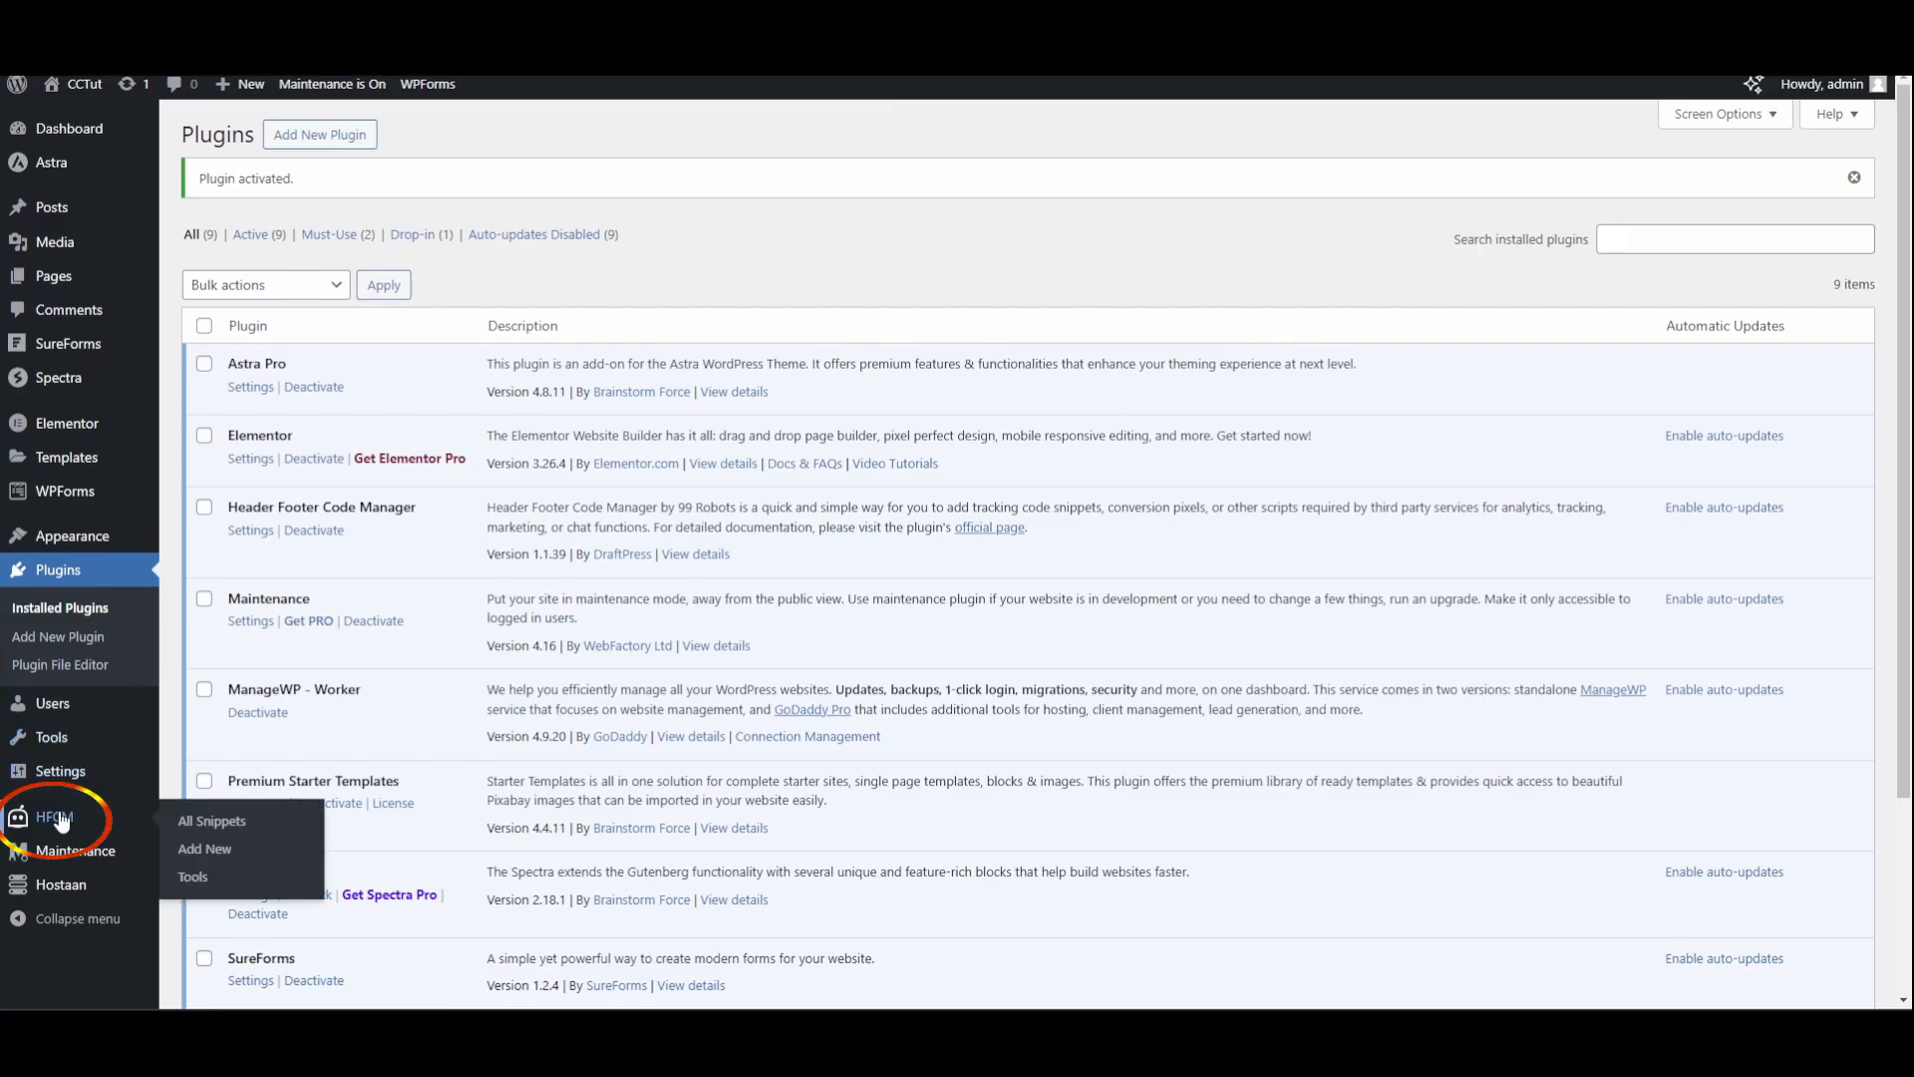
left_click(196, 852)
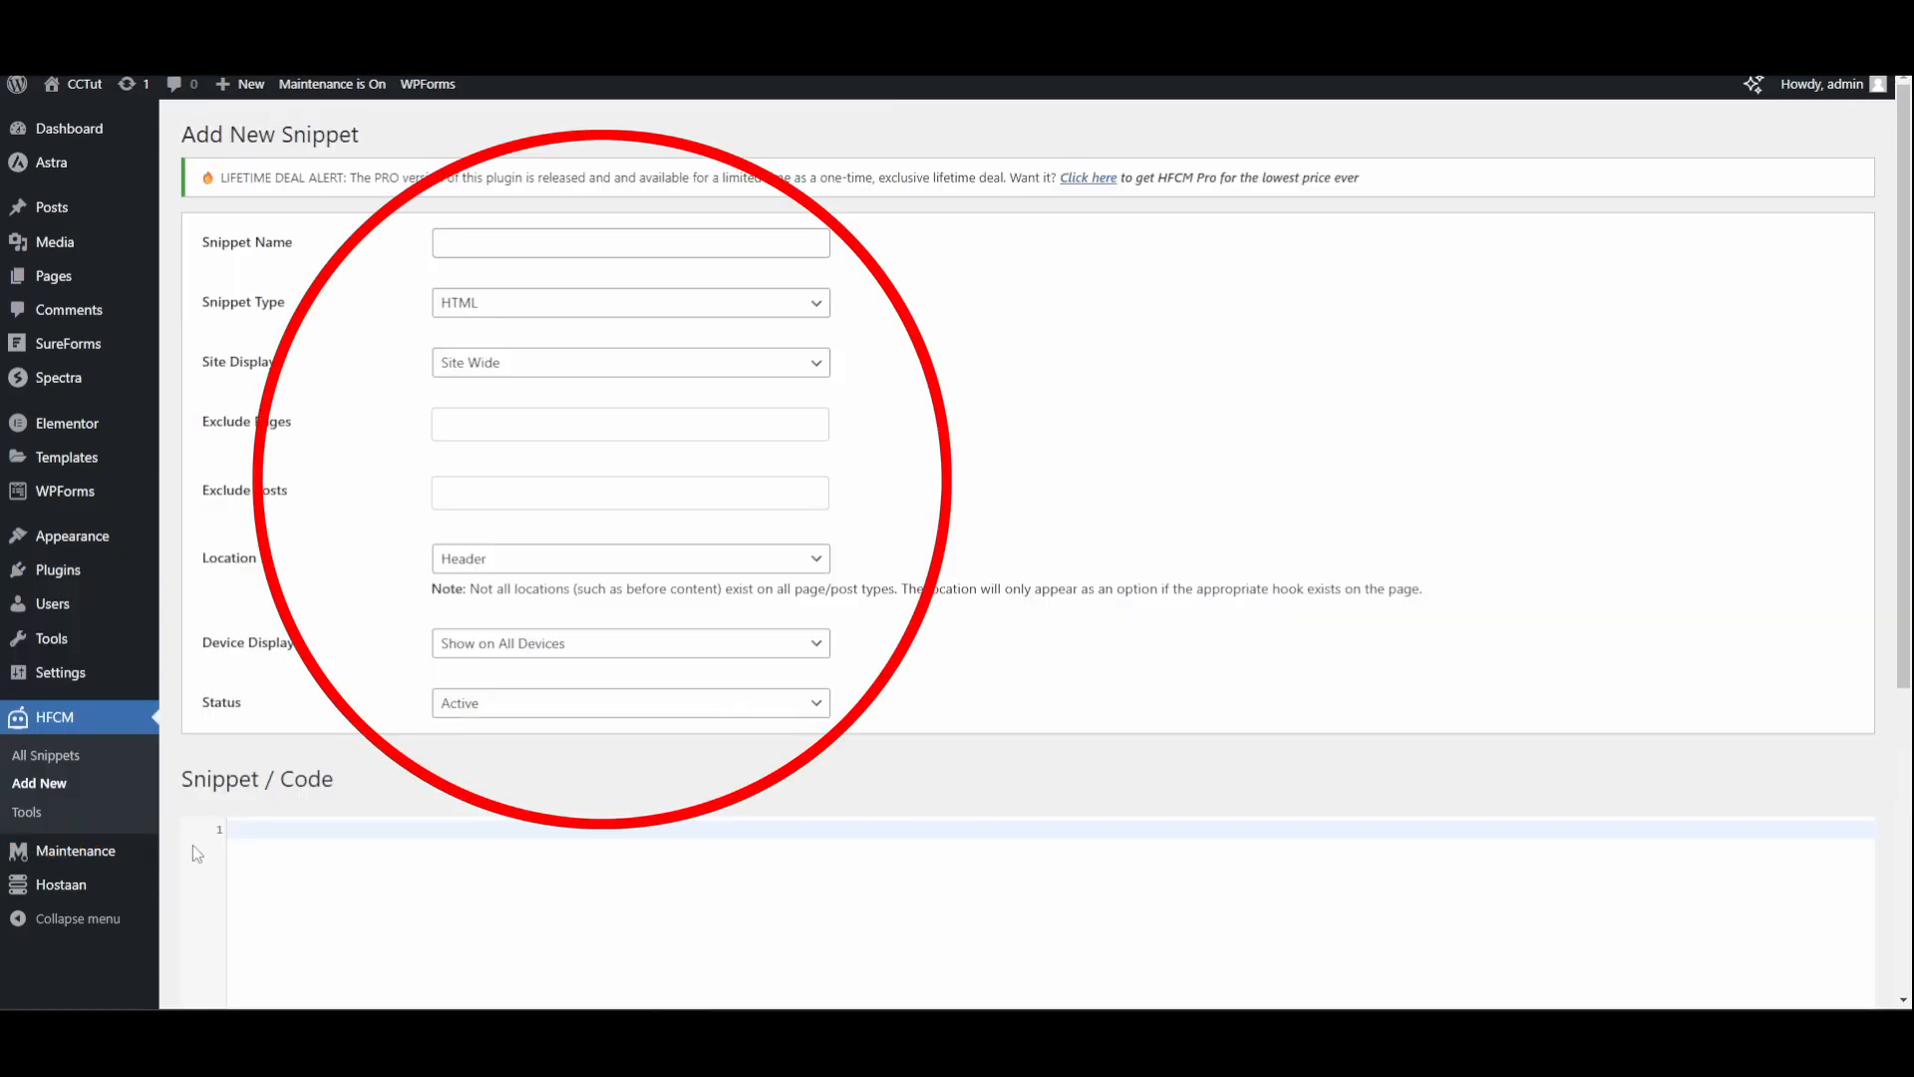
scroll(299, 469, "down", 3)
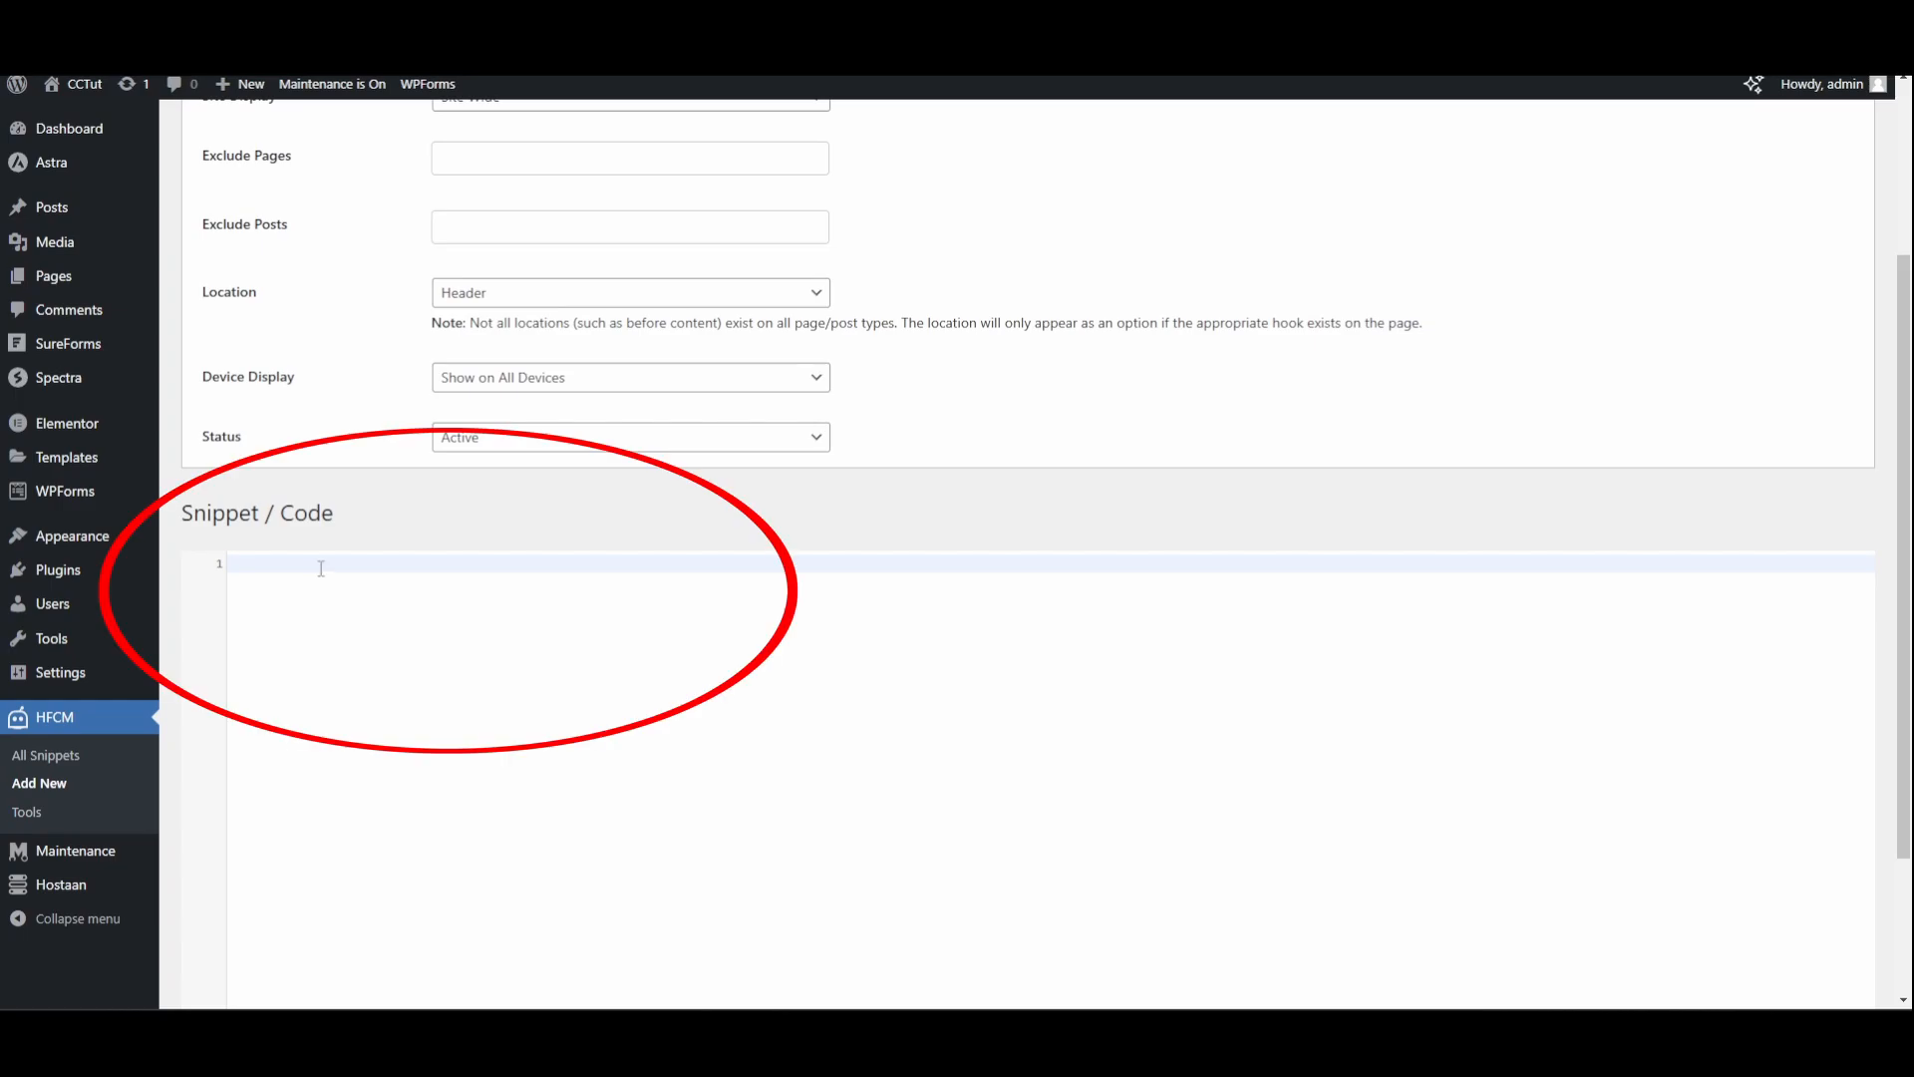
key("ctrl+v")
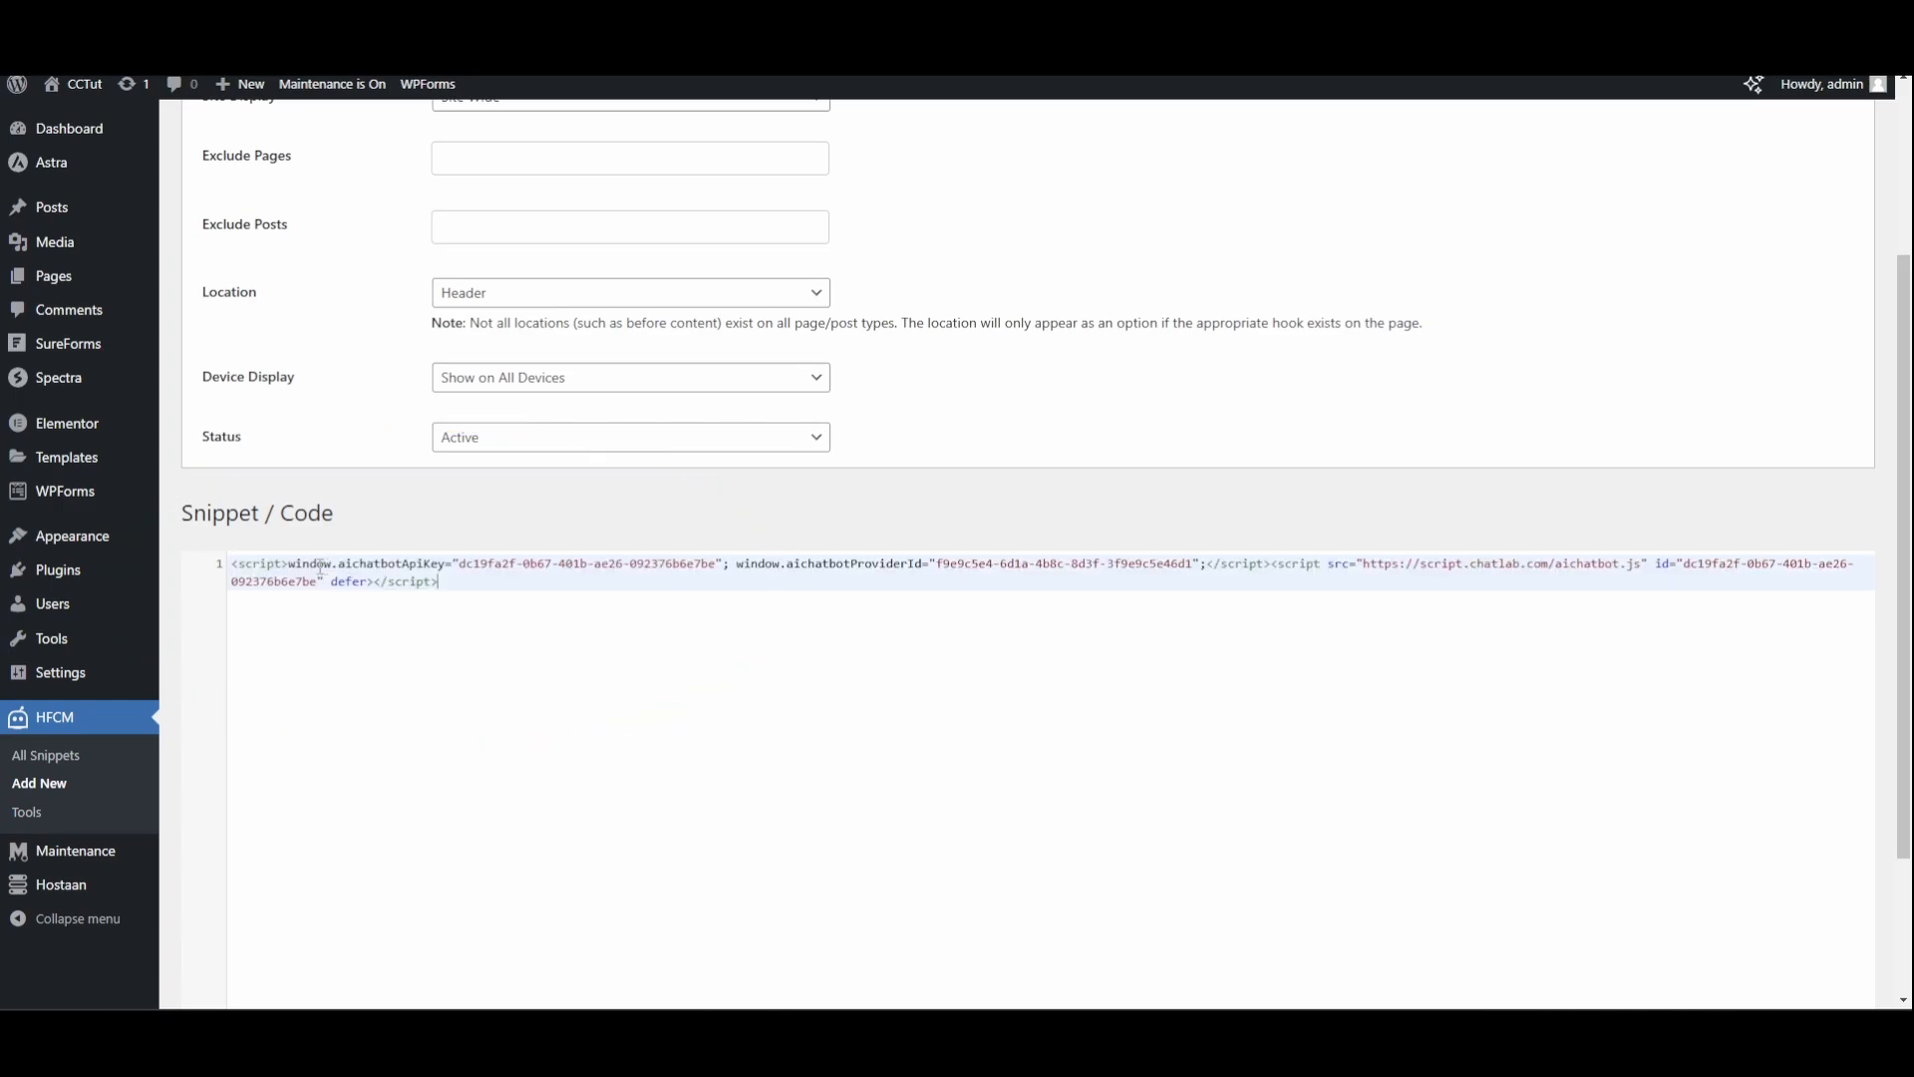
scroll(445, 538, "down", 3)
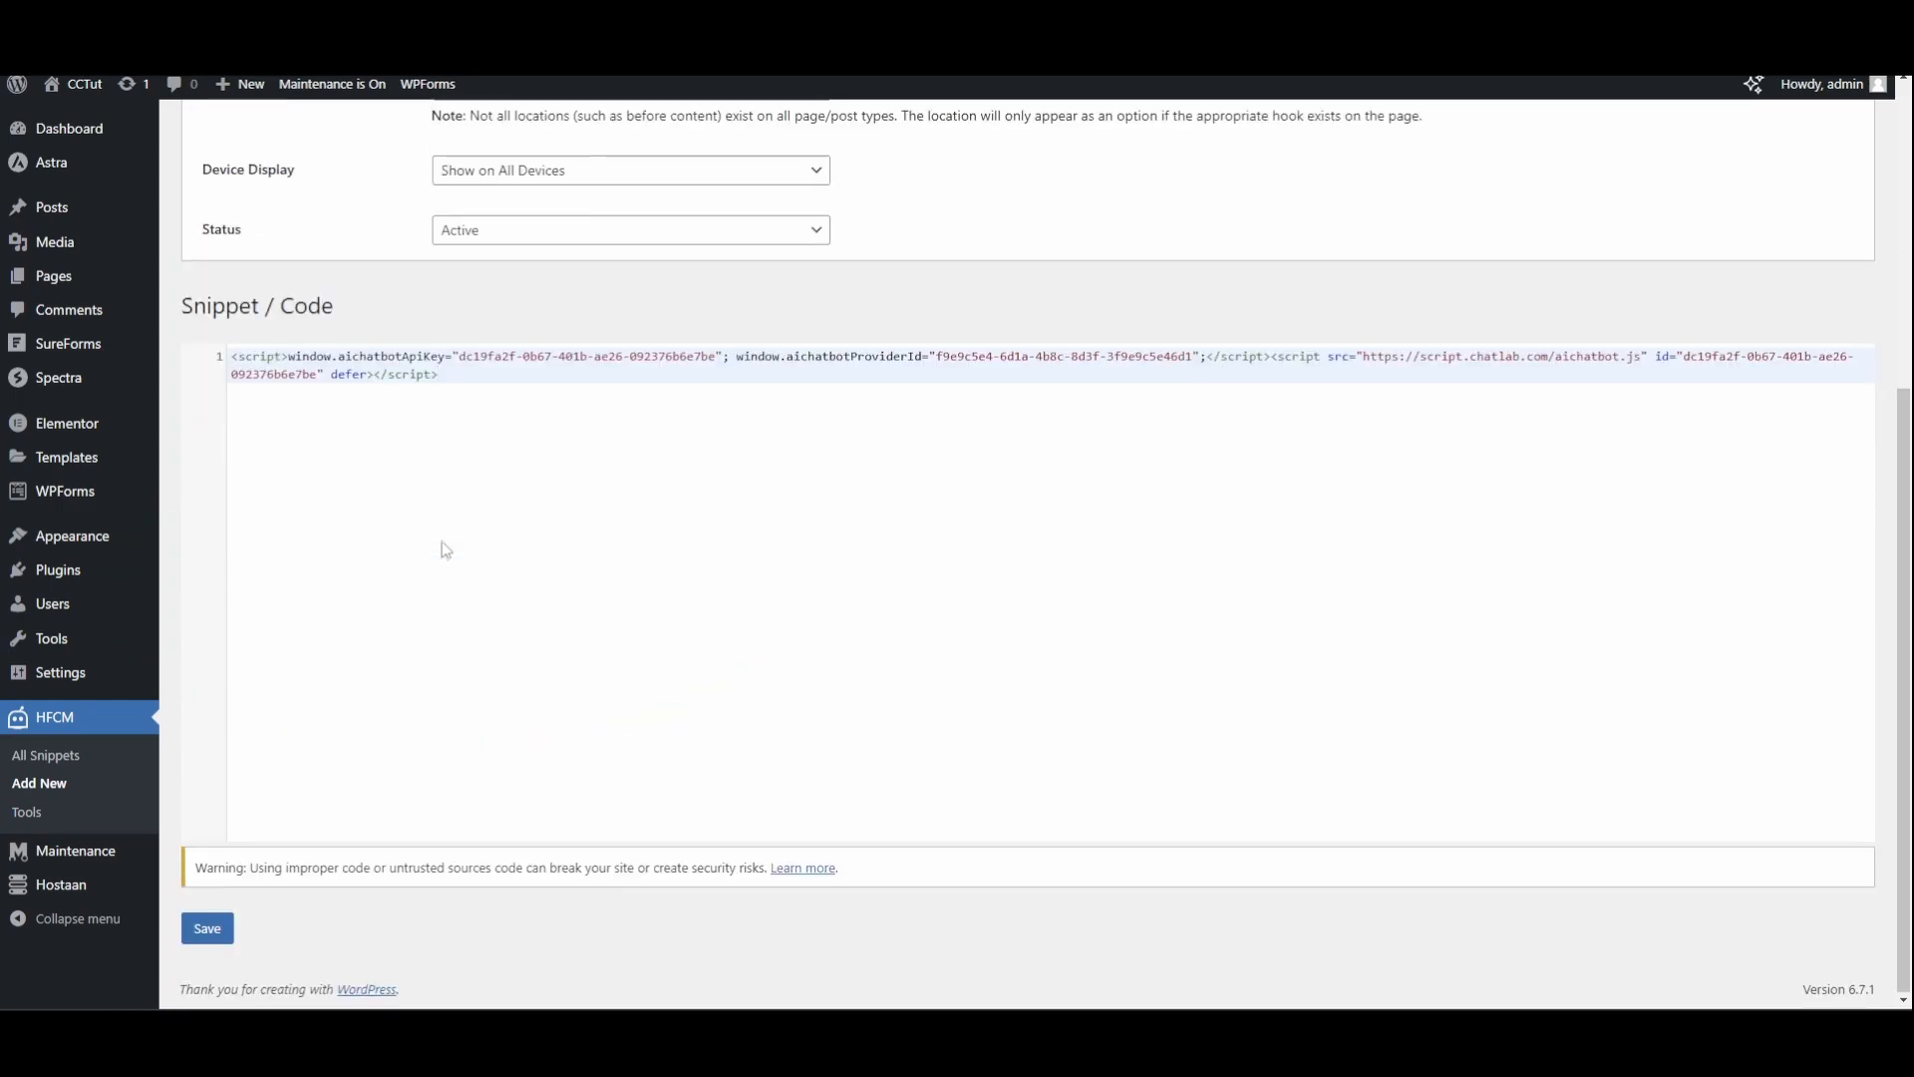
left_click(206, 923)
Open the website and open the chatbot widget to test it
left_click(87, 97)
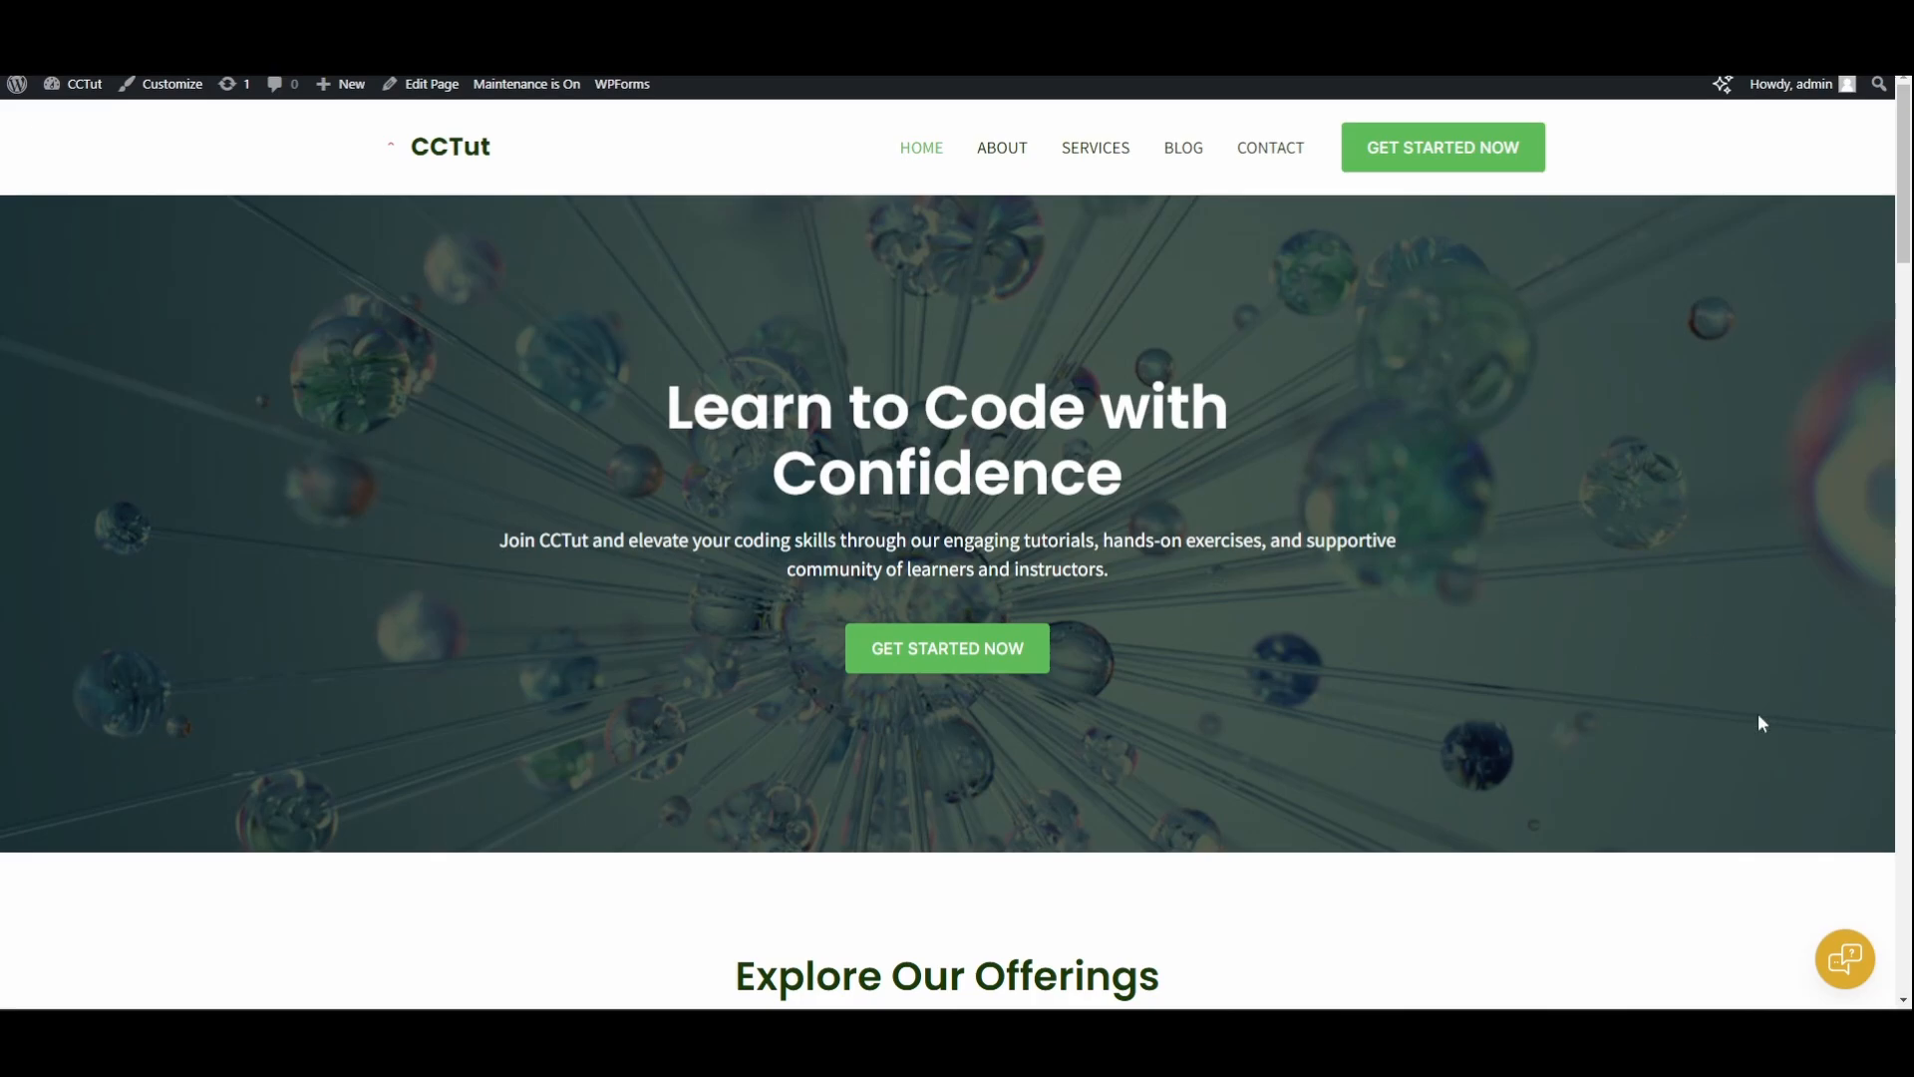
left_click(1841, 954)
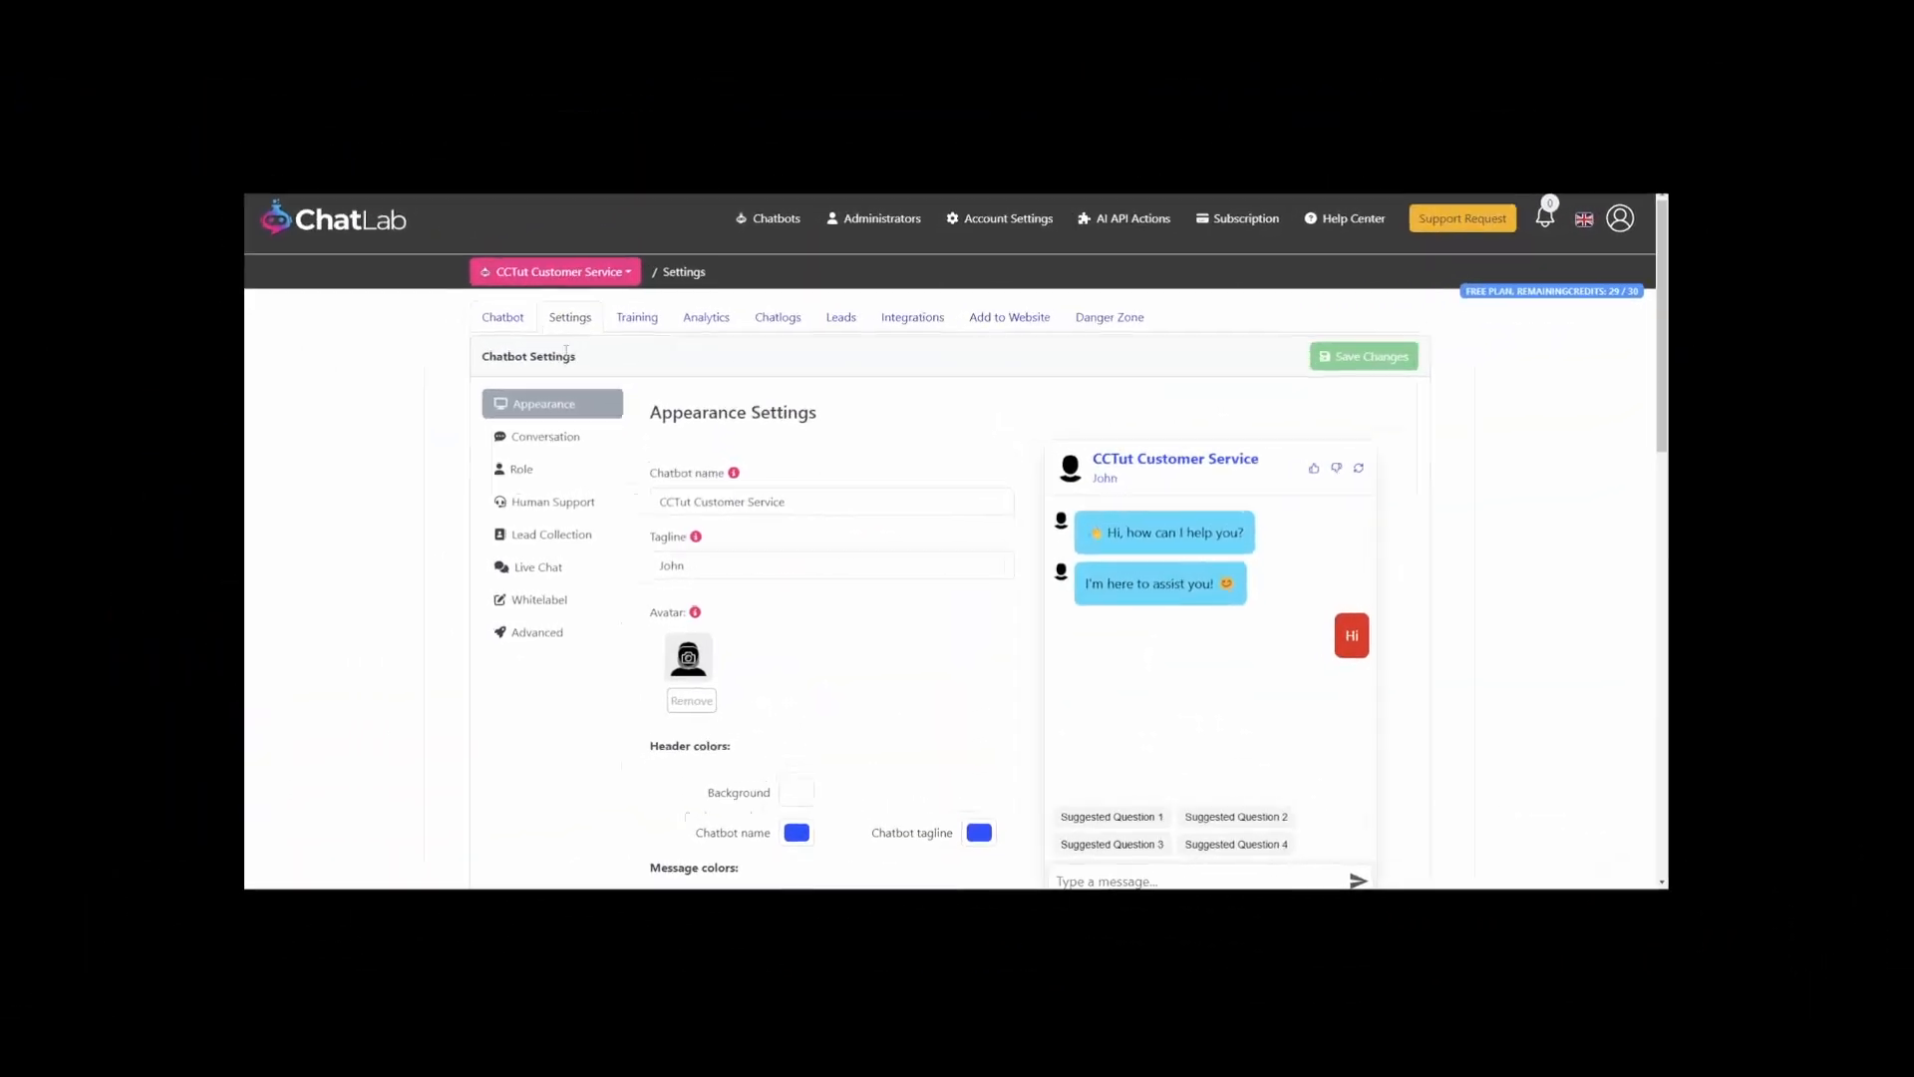
scroll(698, 568, "down", 10)
scroll(697, 568, "up", 3)
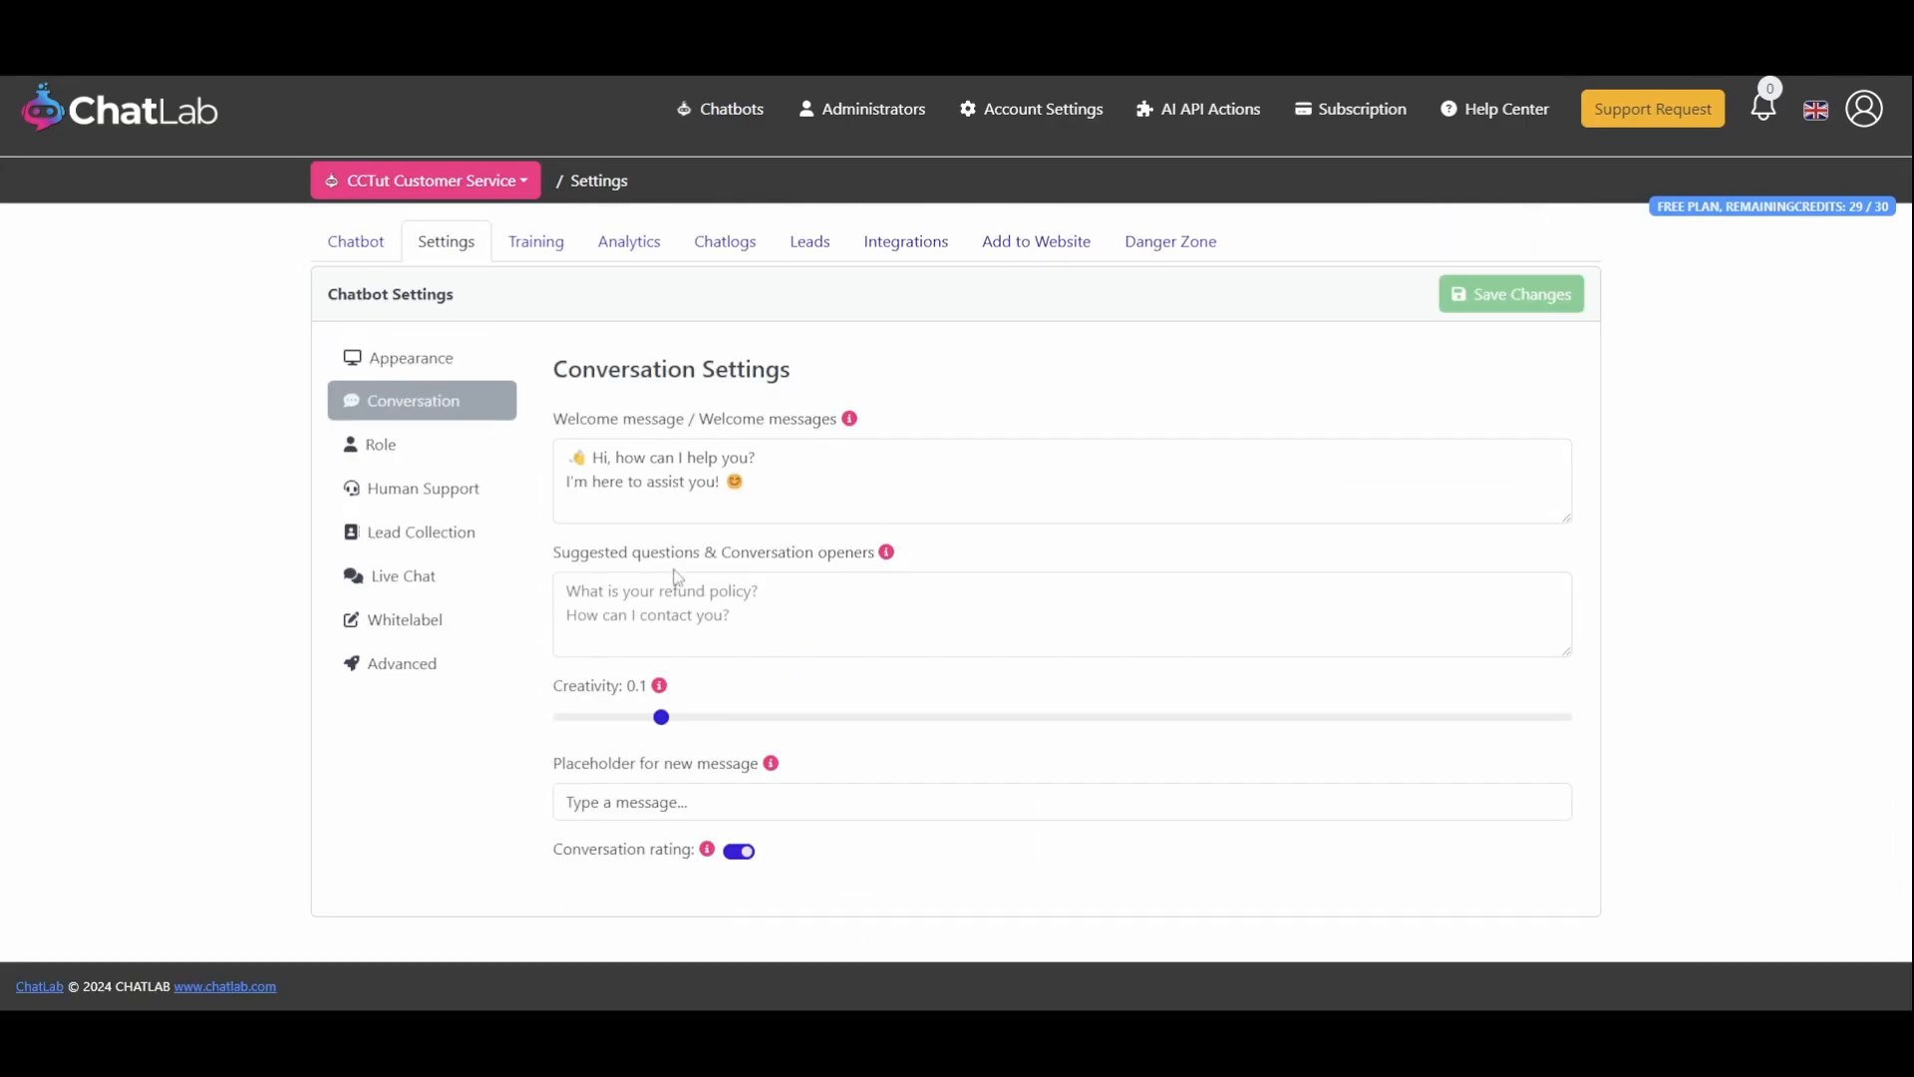
Set the conversation creativity to 0.4 and select the new-message placeholder field
left_click_drag(661, 717, 961, 717)
left_click(799, 800)
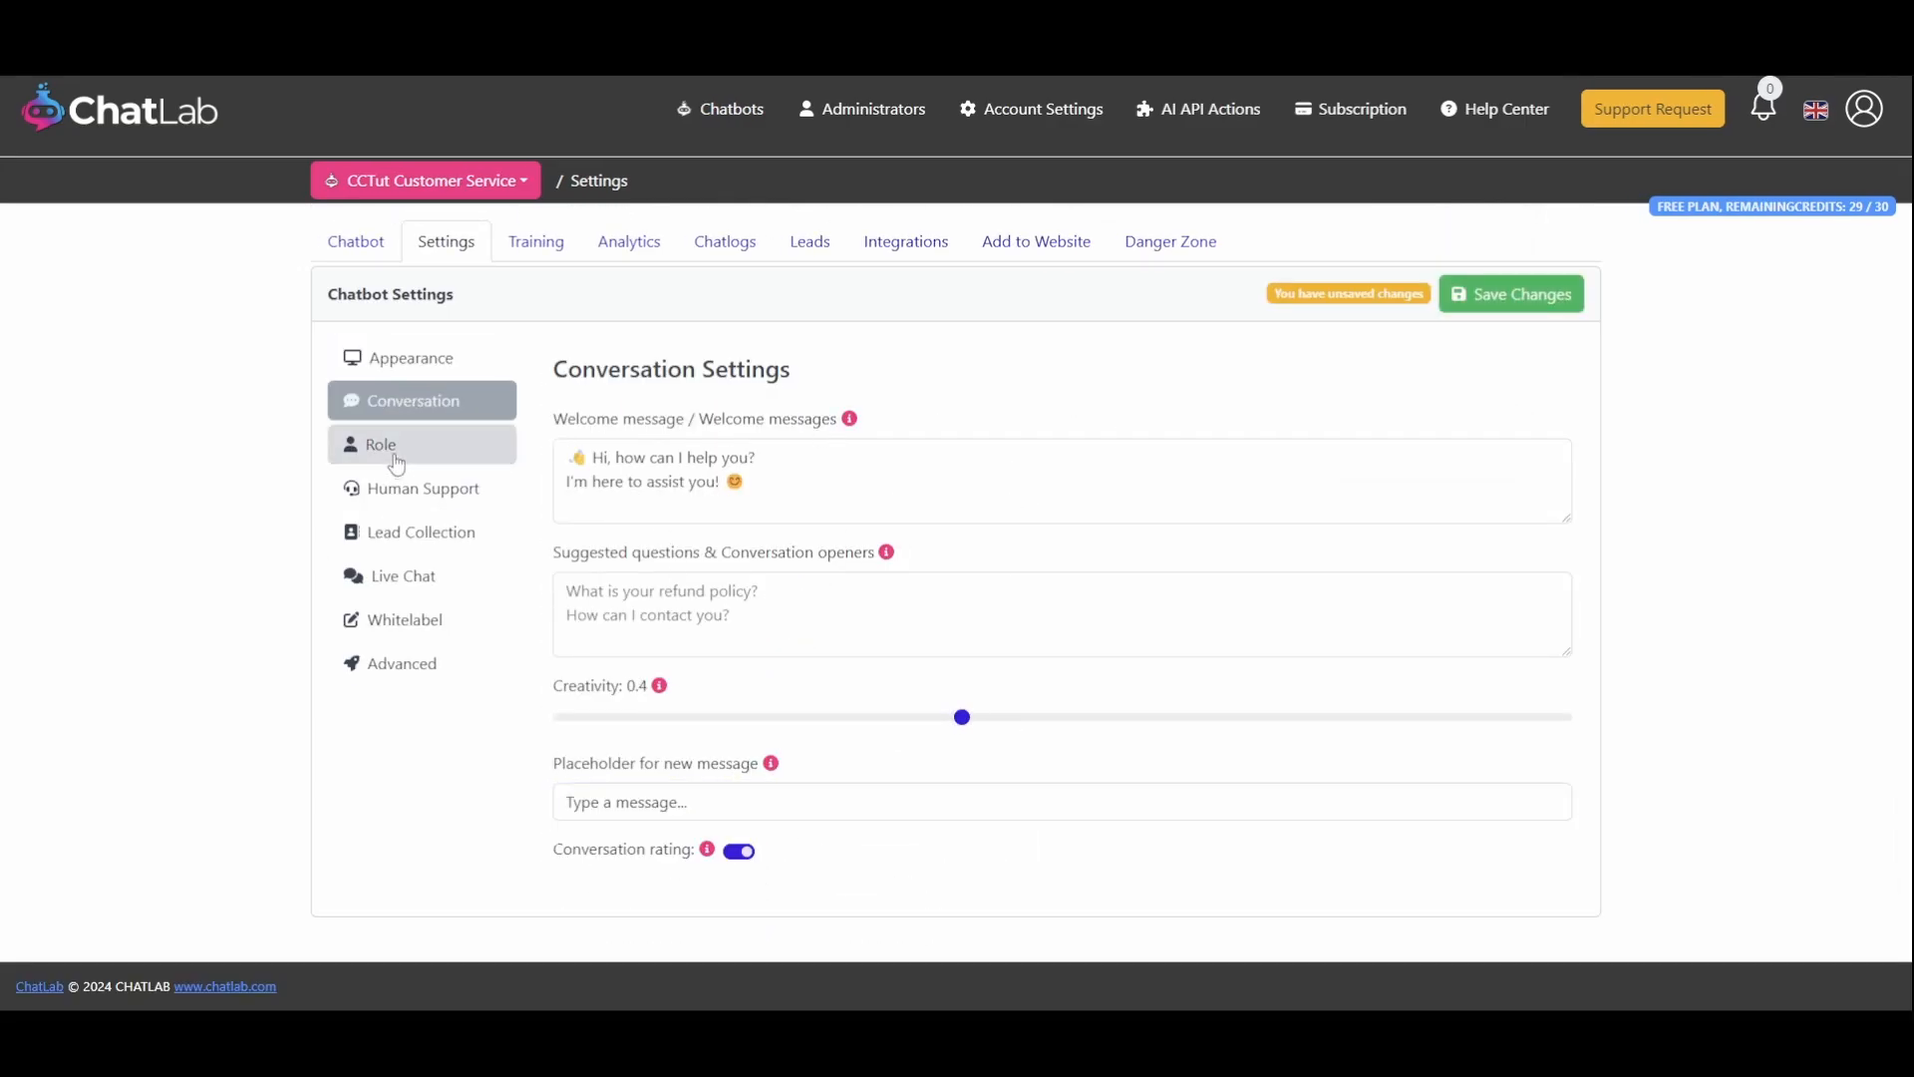